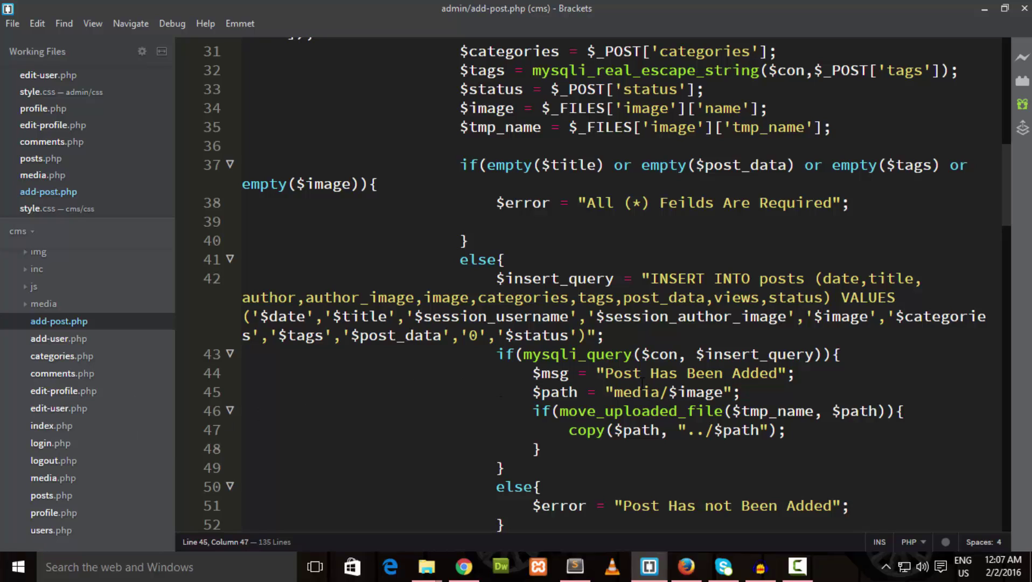
- Change the upload folder in the $path string from media to img and save add-post.php
left_click_drag(613, 391, 658, 391)
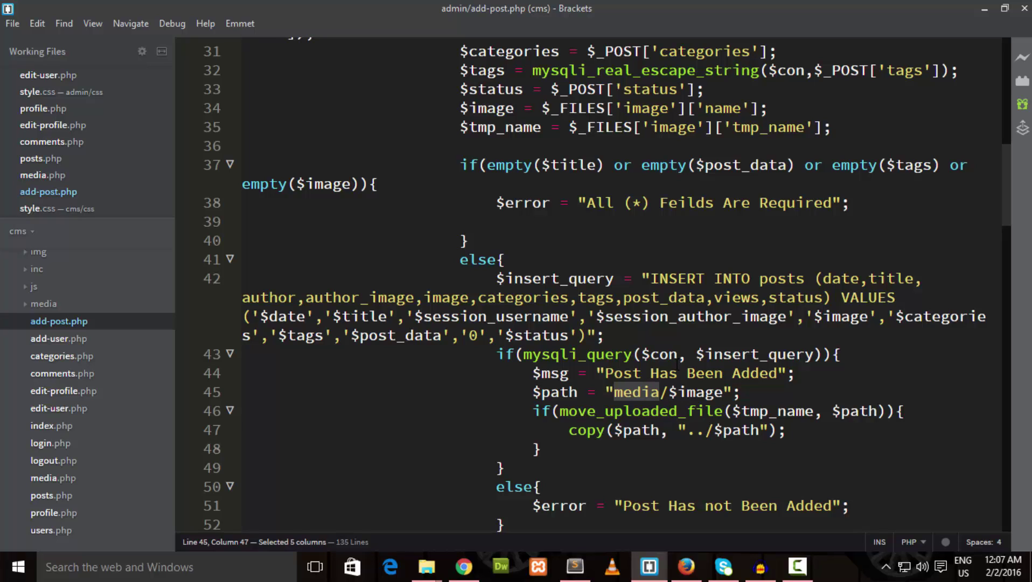
left_click(663, 391)
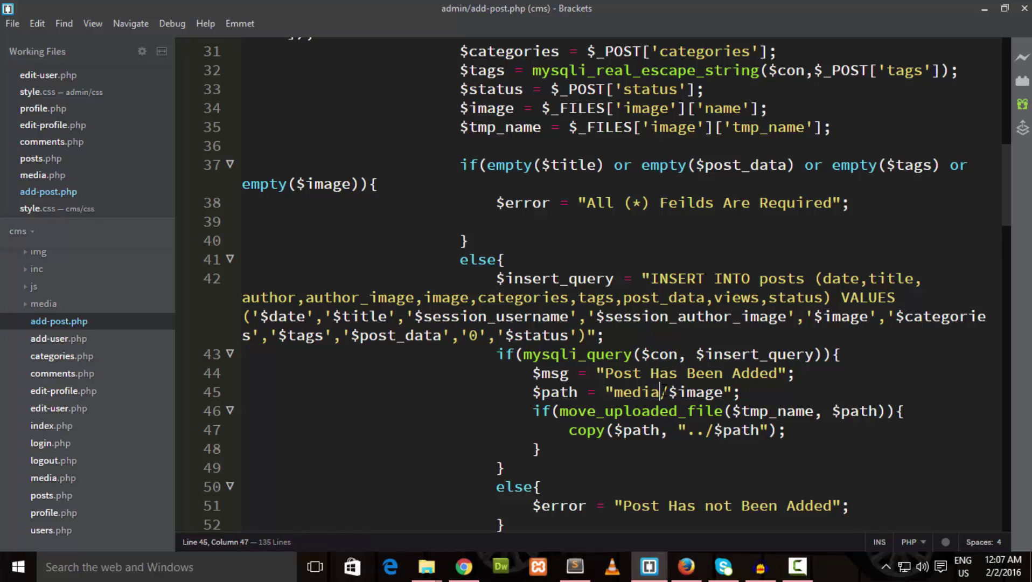
key("BackSpace")
key("BackSpace")
key("BackSpace")
key("BackSpace")
key("BackSpace")
type("img")
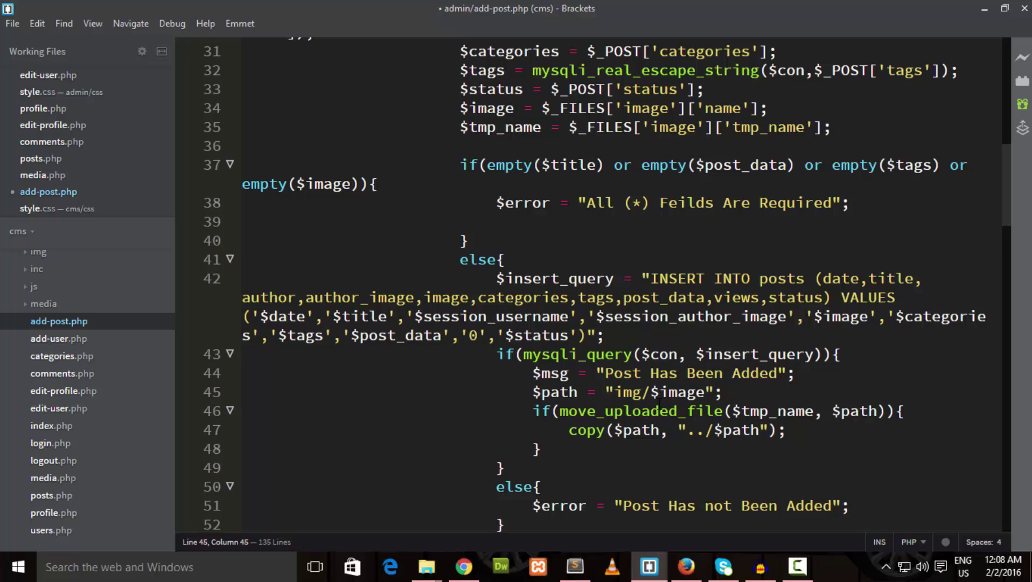
key("ctrl+s")
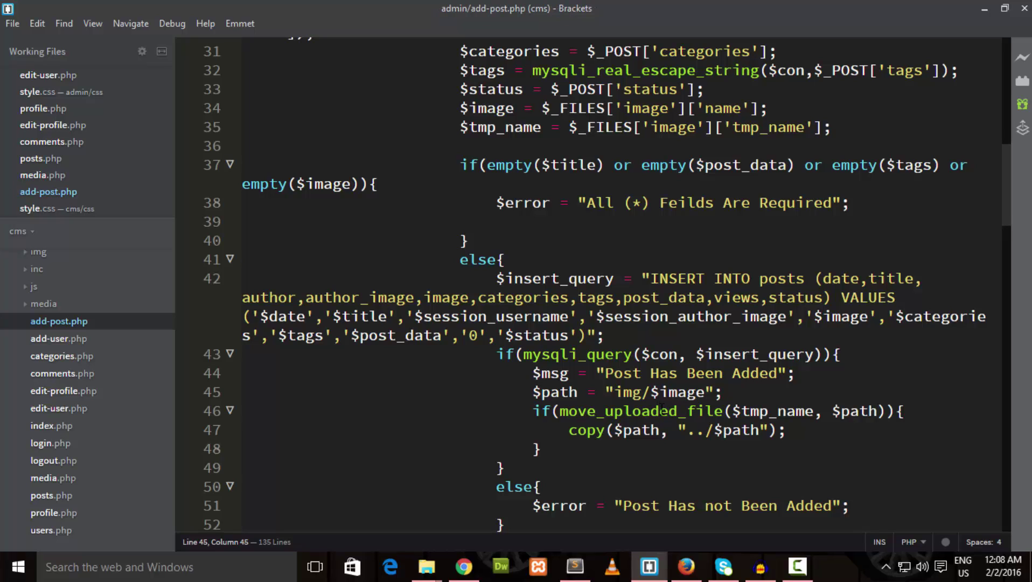
- Switch to Firefox and upload Facebook-Page-Cover-photo.png plus the green, red and blue visiting-card JPGs on the CMS Media page
key("alt+Tab")
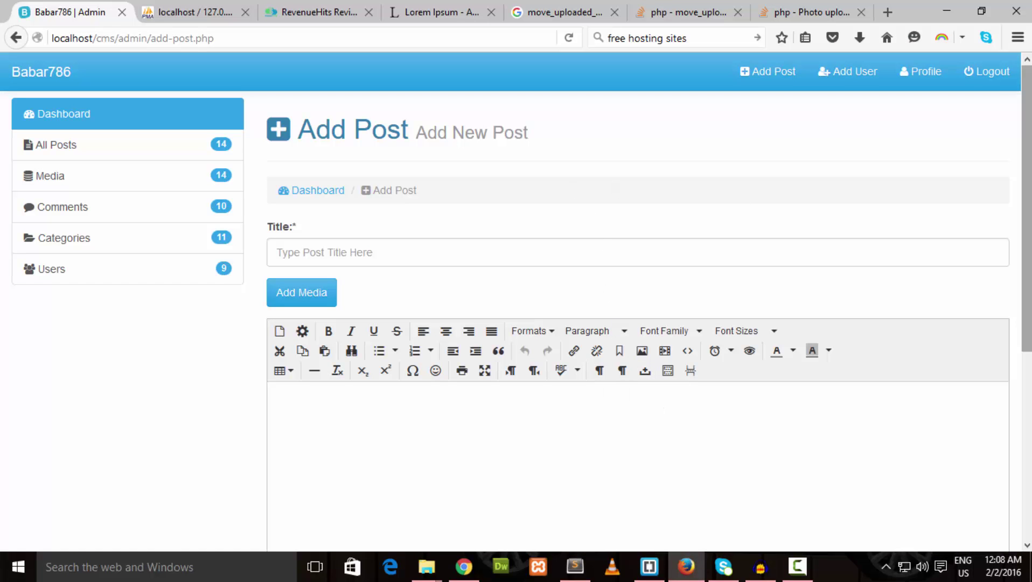
left_click(88, 181)
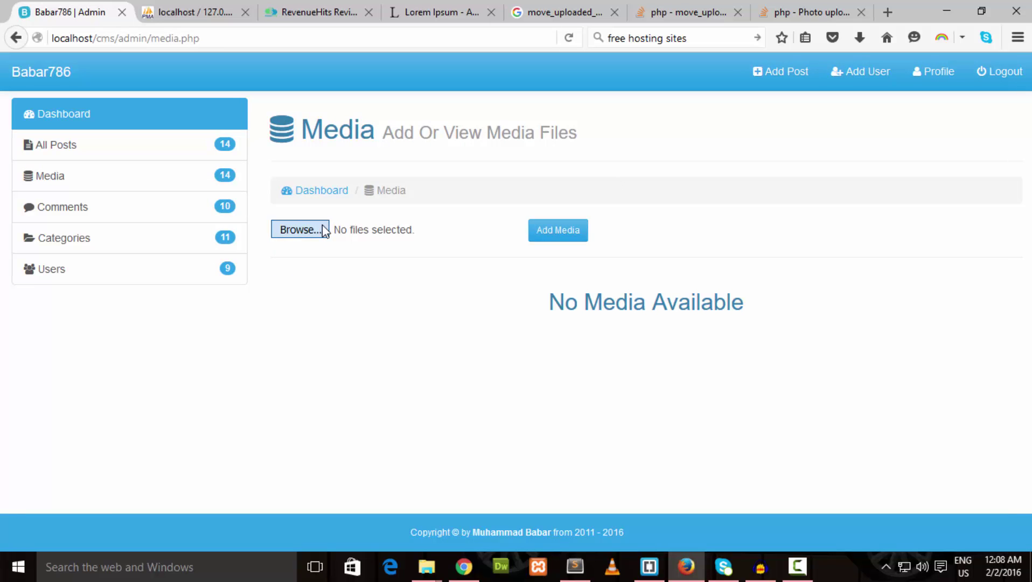
left_click(321, 225)
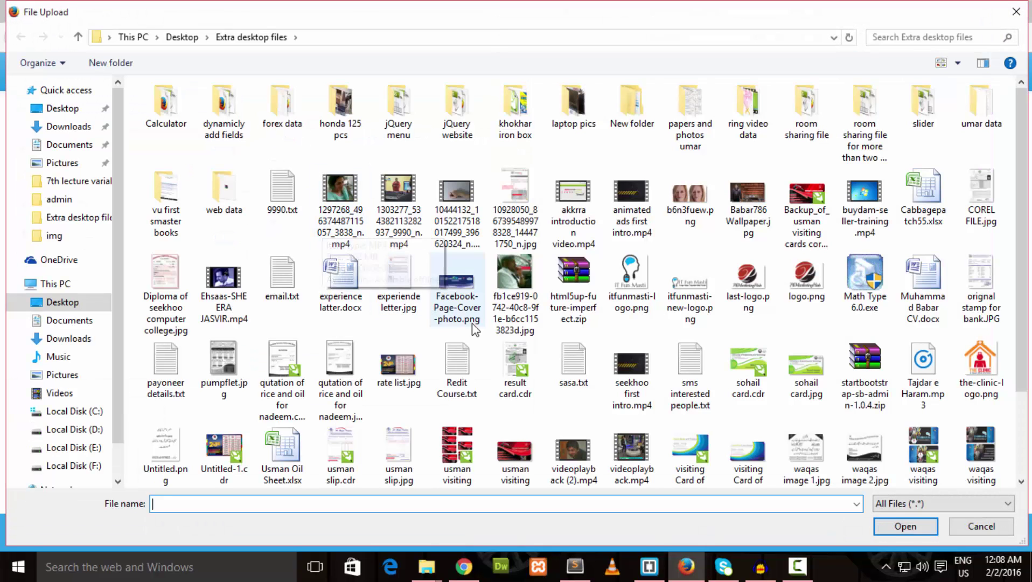
left_click(464, 300)
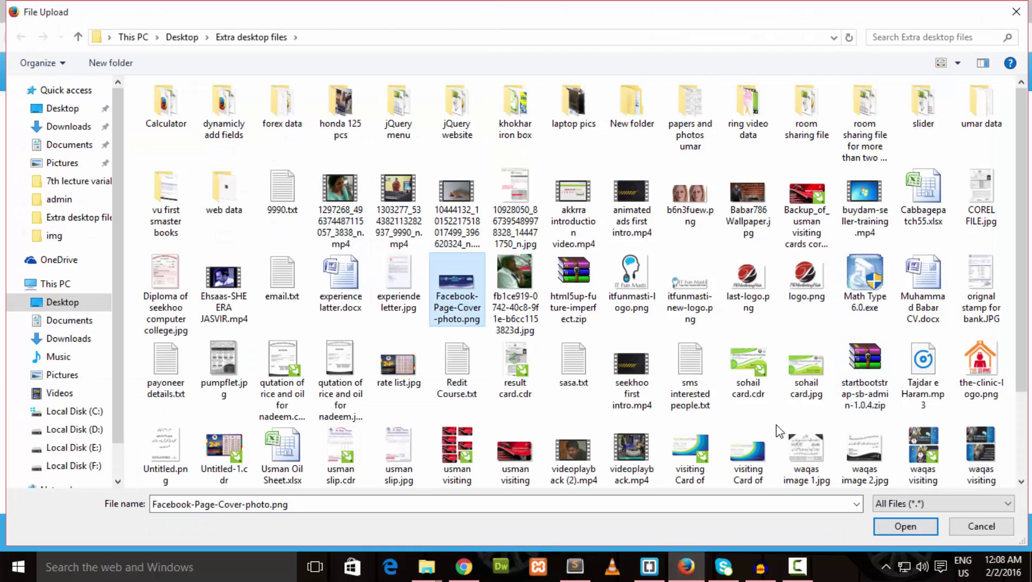
left_click(807, 377, "ctrl")
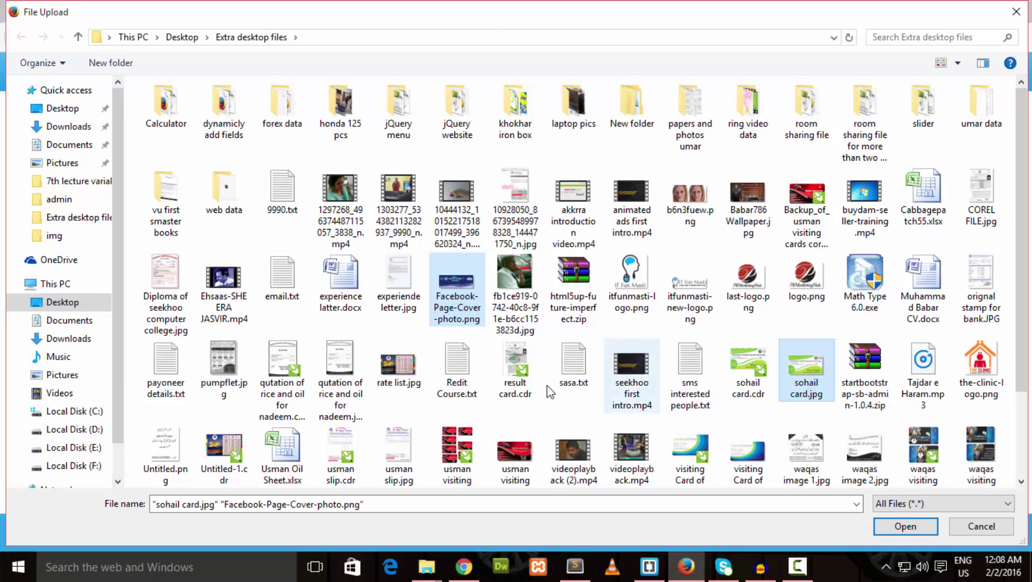
left_click(515, 458, "ctrl")
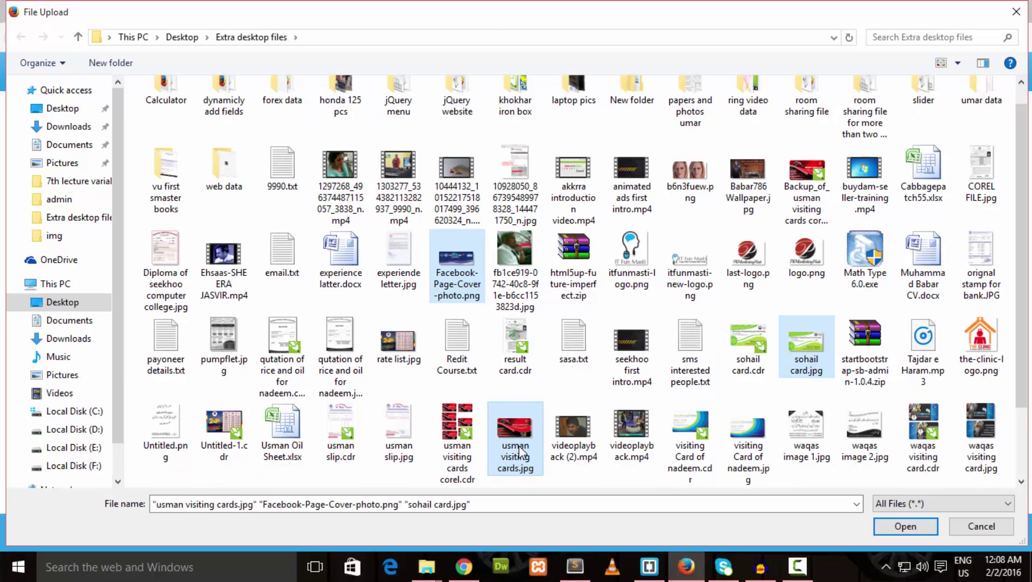
left_click(746, 447, "ctrl")
left_click(892, 531)
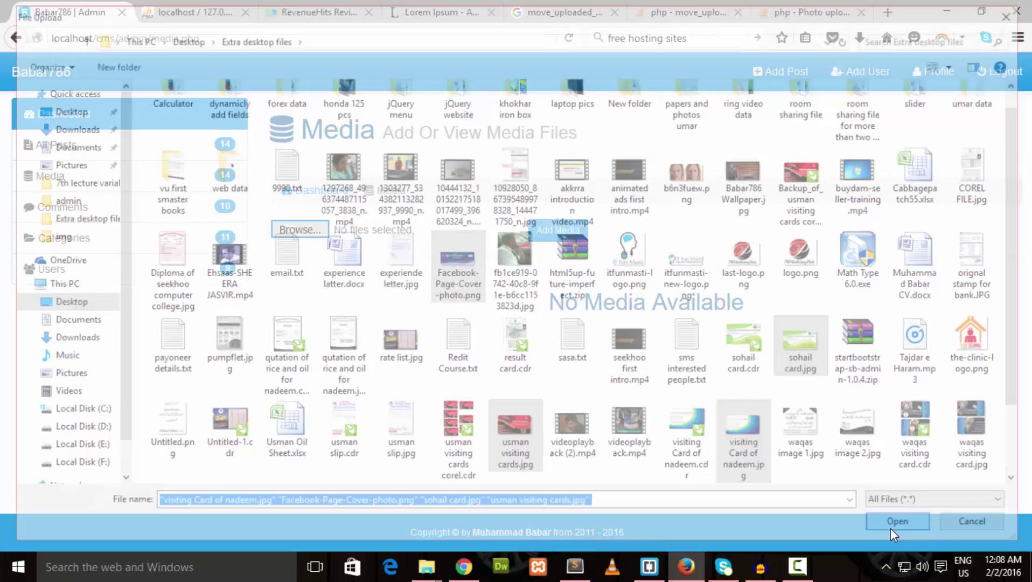
left_click(556, 235)
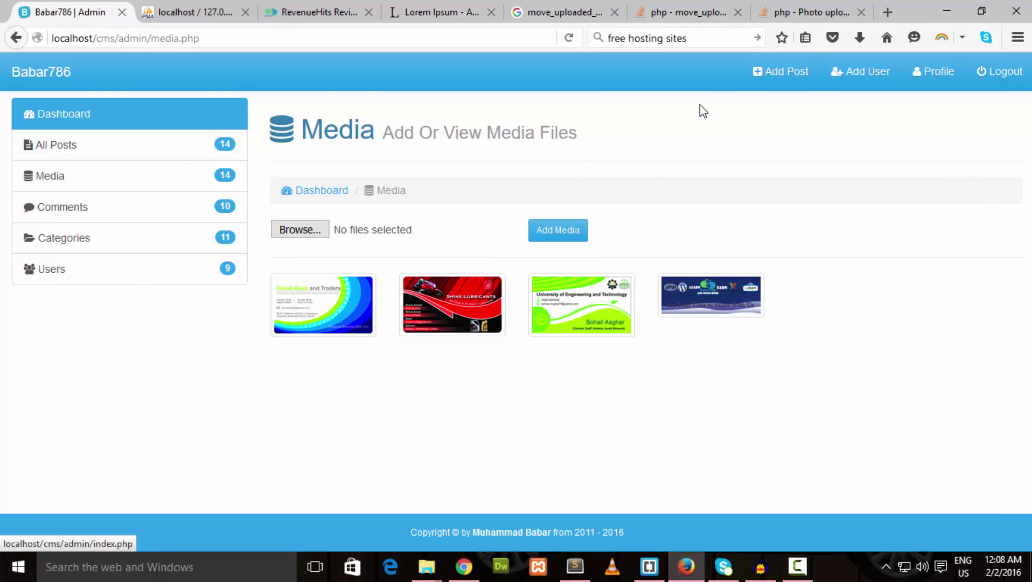
- Start a new post with the title "Here are some of my Visiting Cards list."
left_click(775, 71)
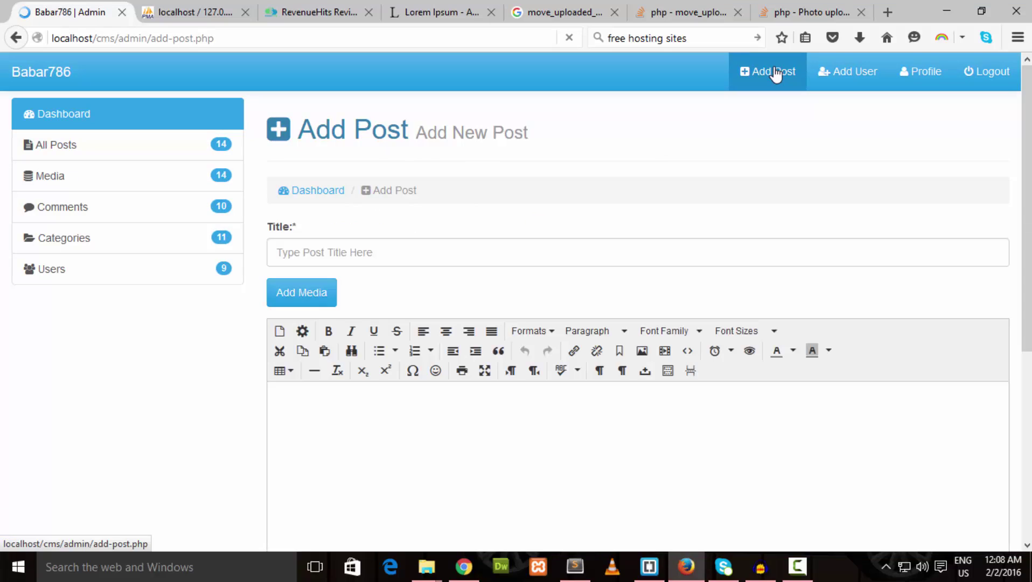
left_click(661, 245)
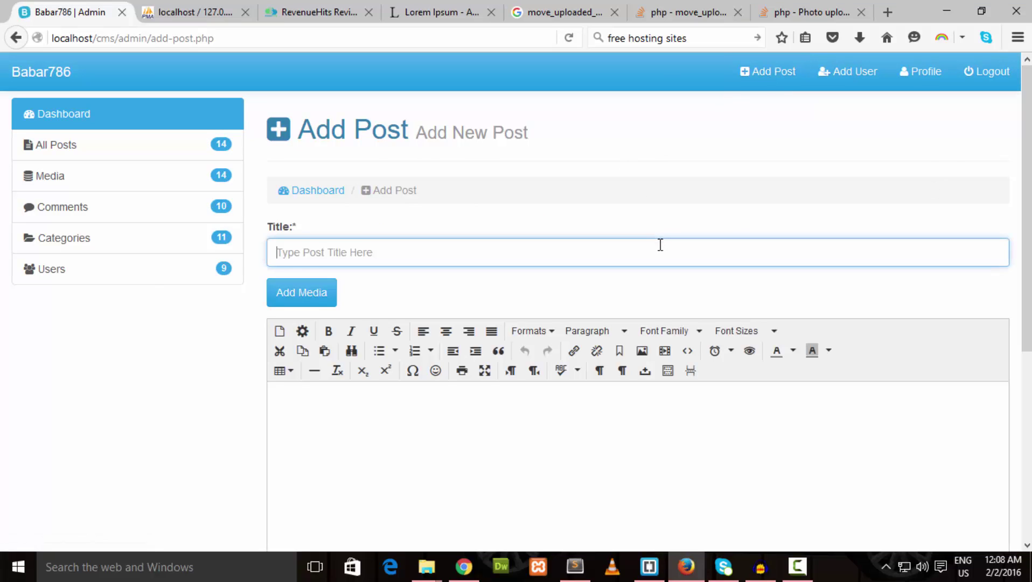
type("H")
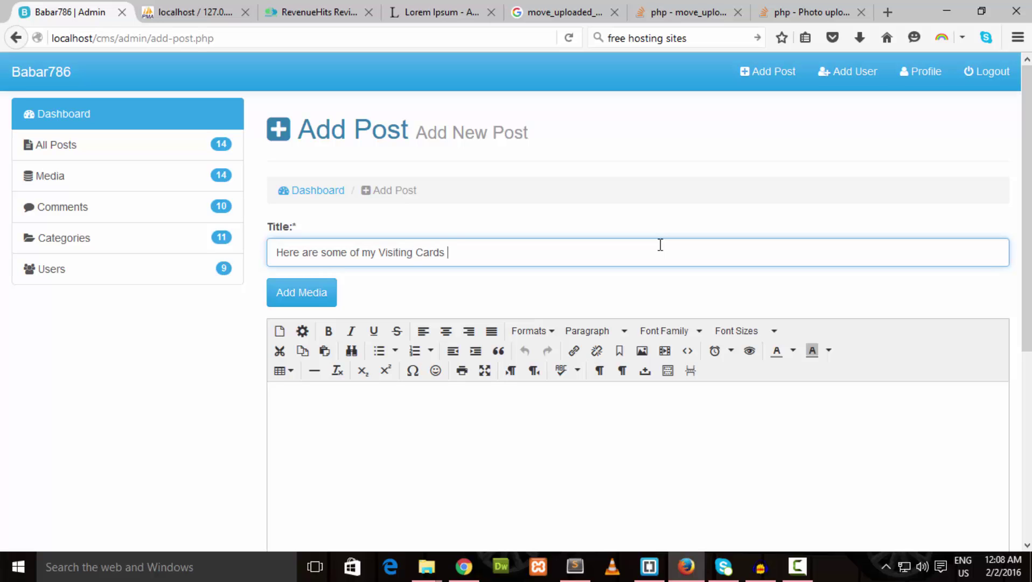
- Copy the first Lorem Ipsum paragraph from lipsum.com into the post body and begin a new line below it
left_click(380, 489)
scroll(380, 489, "down", 3)
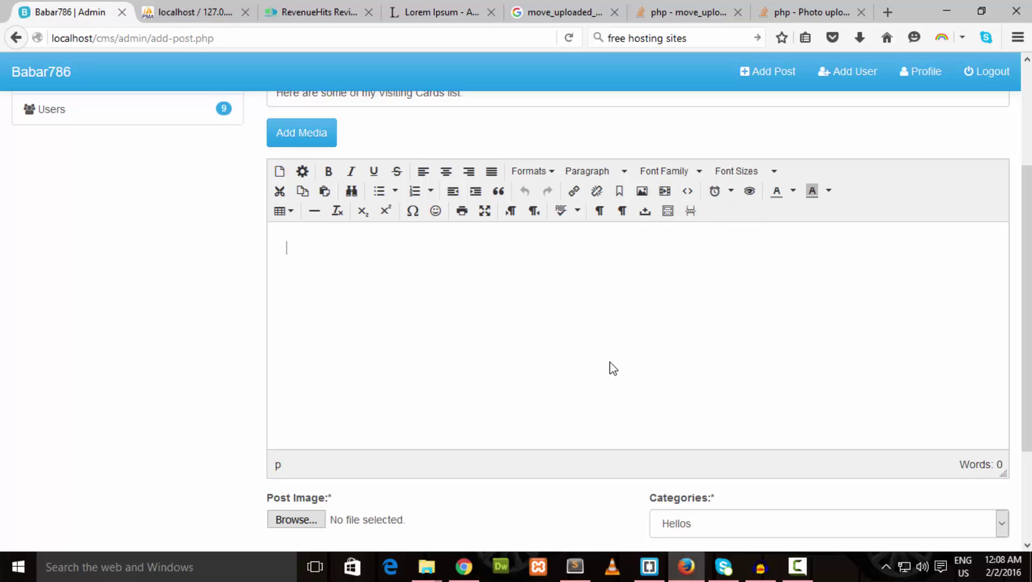
left_click(446, 6)
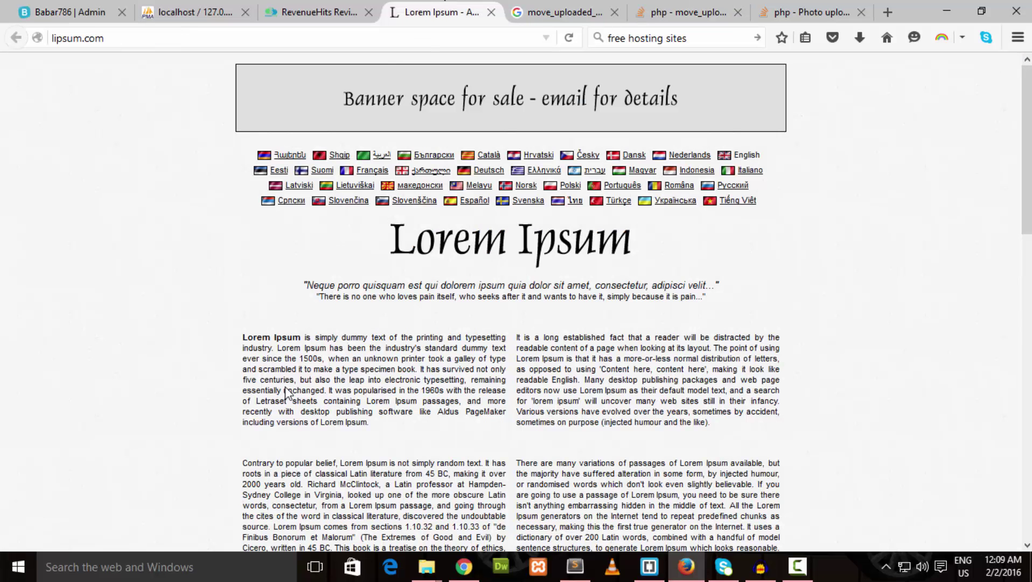
left_click_drag(243, 336, 404, 424)
key("ctrl+c")
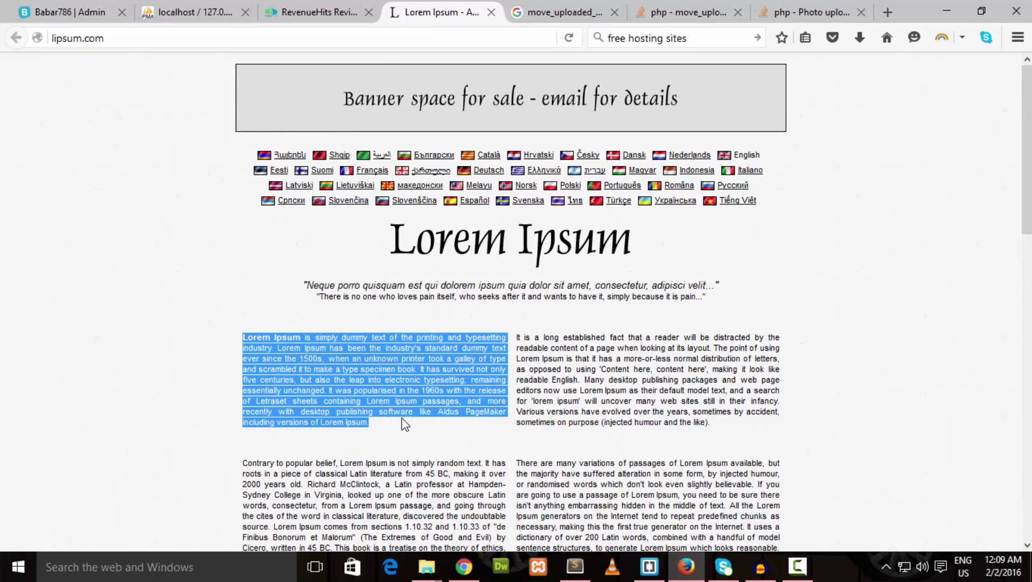
left_click(278, 6)
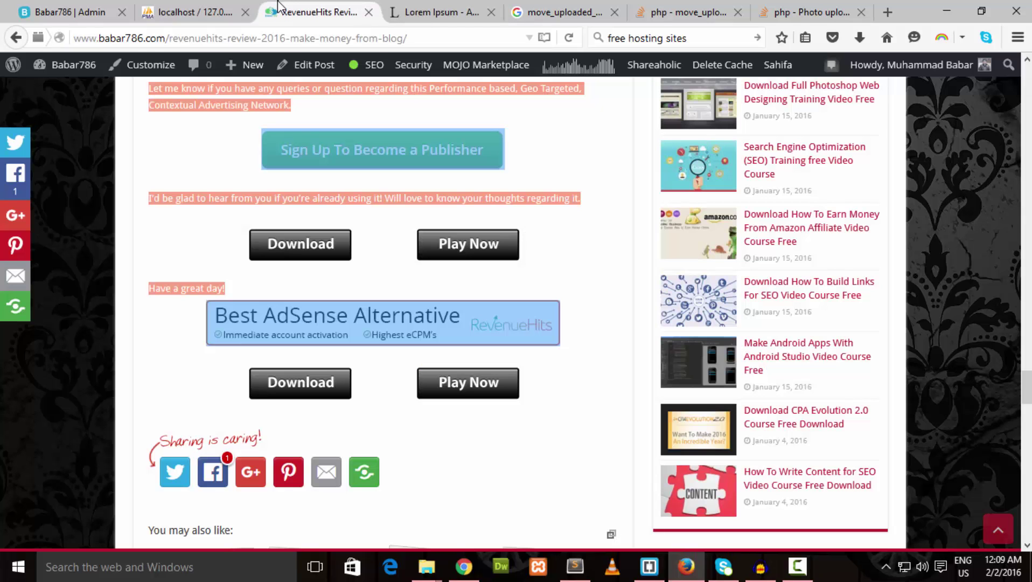
left_click(108, 8)
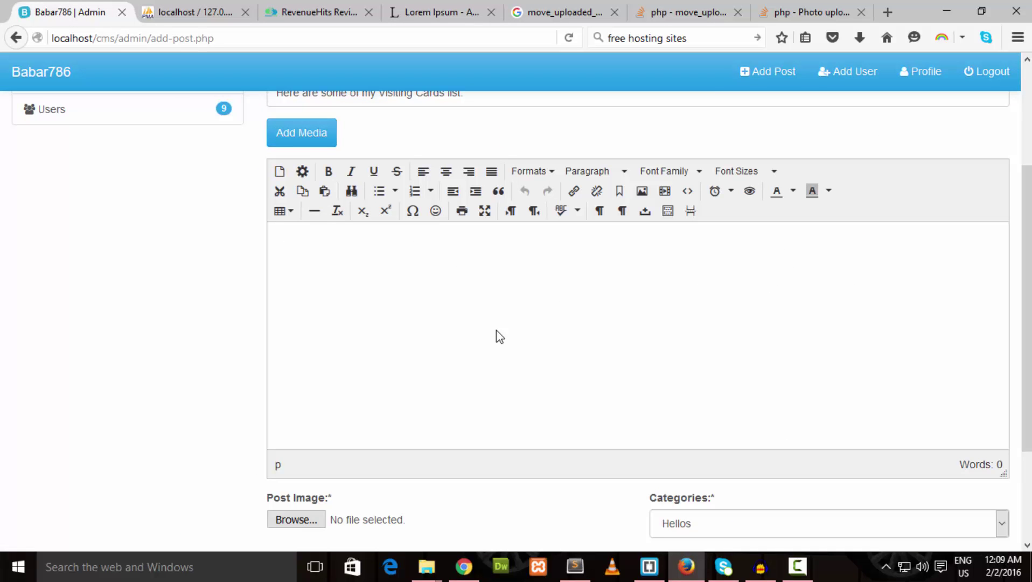
key("ctrl+v")
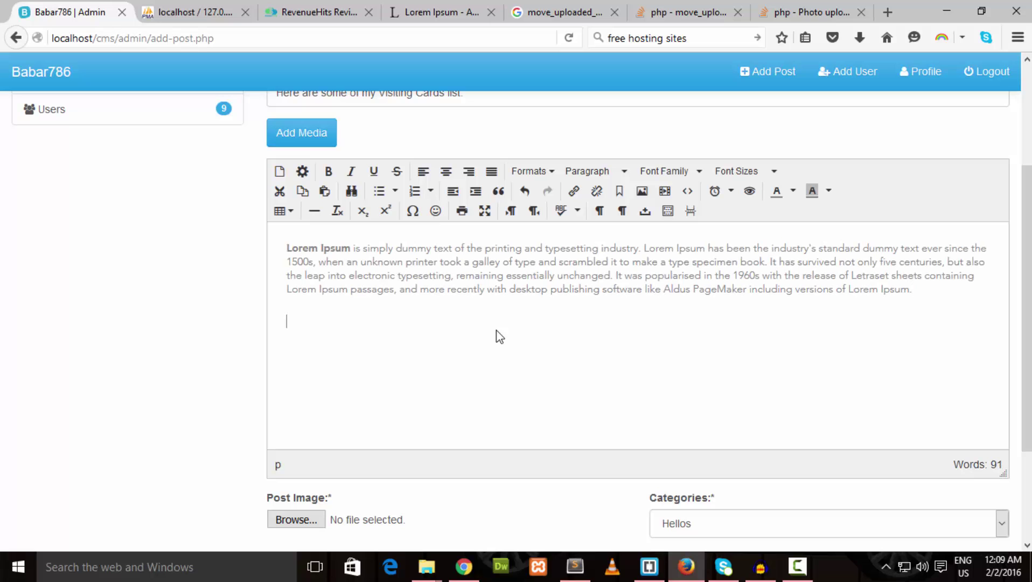
key("Return")
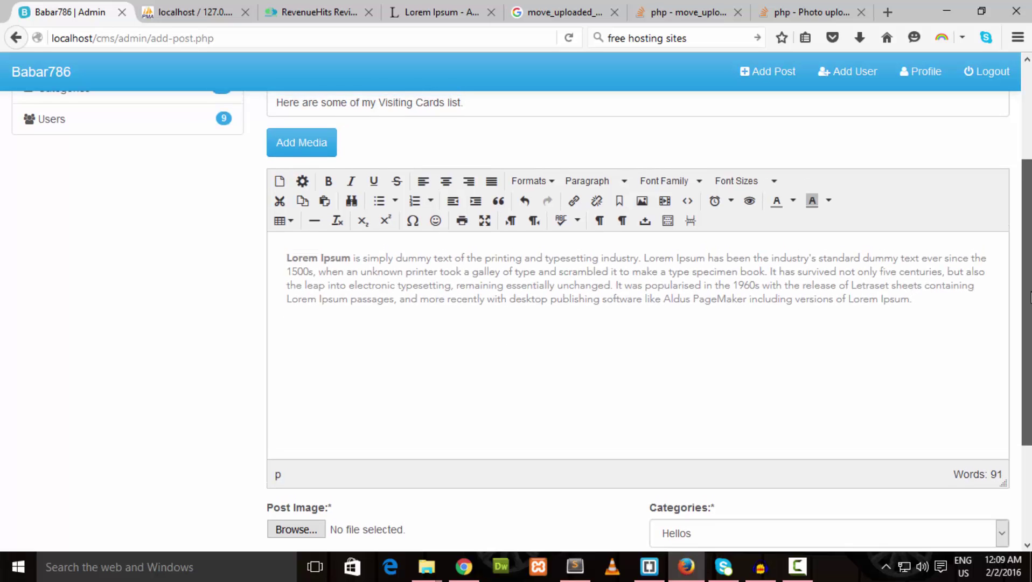
- Insert the uploaded blue visiting-card image below the paragraph, centred and scaled down to just over half the text width
left_click(641, 192)
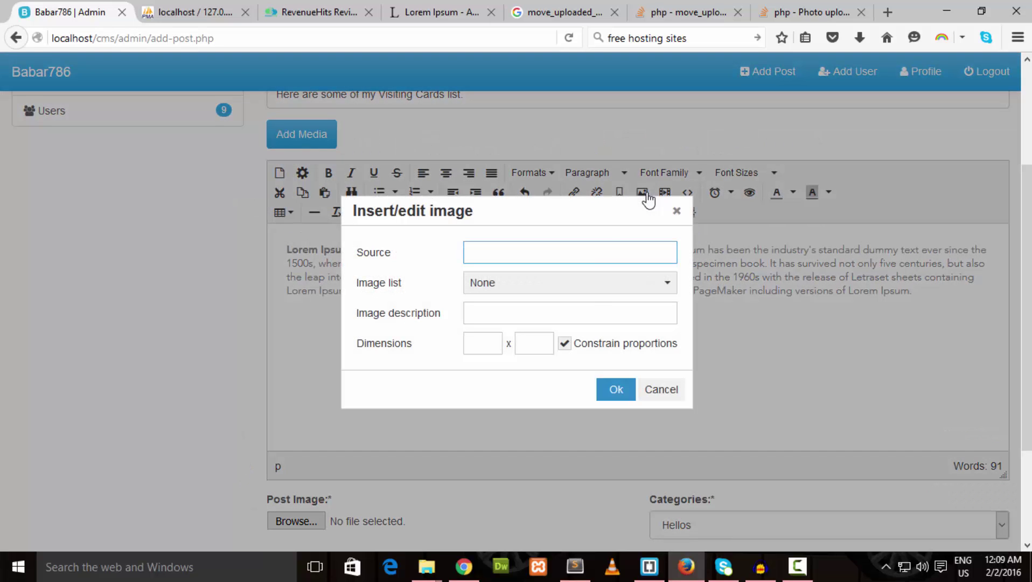
left_click(596, 294)
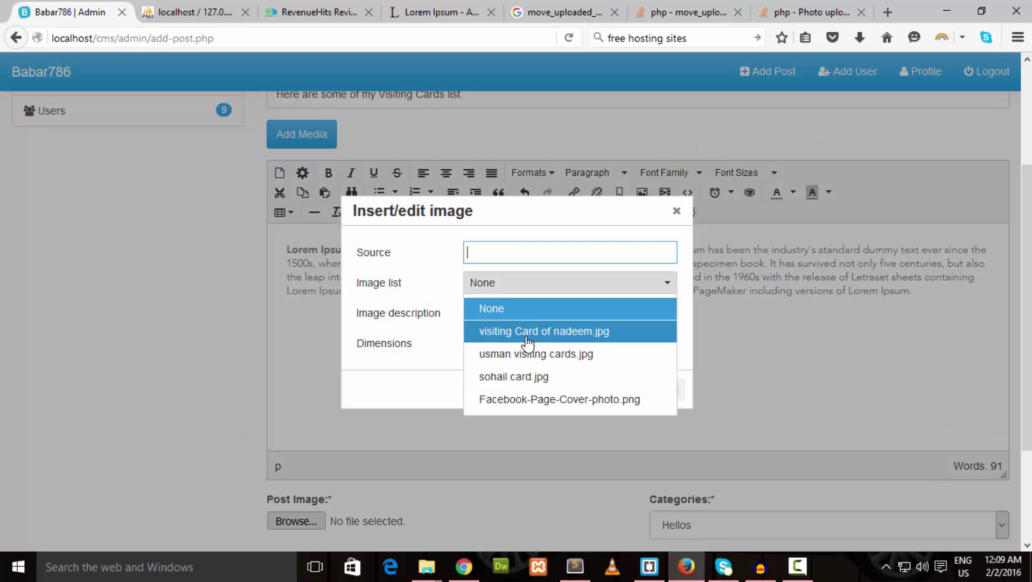
left_click(527, 332)
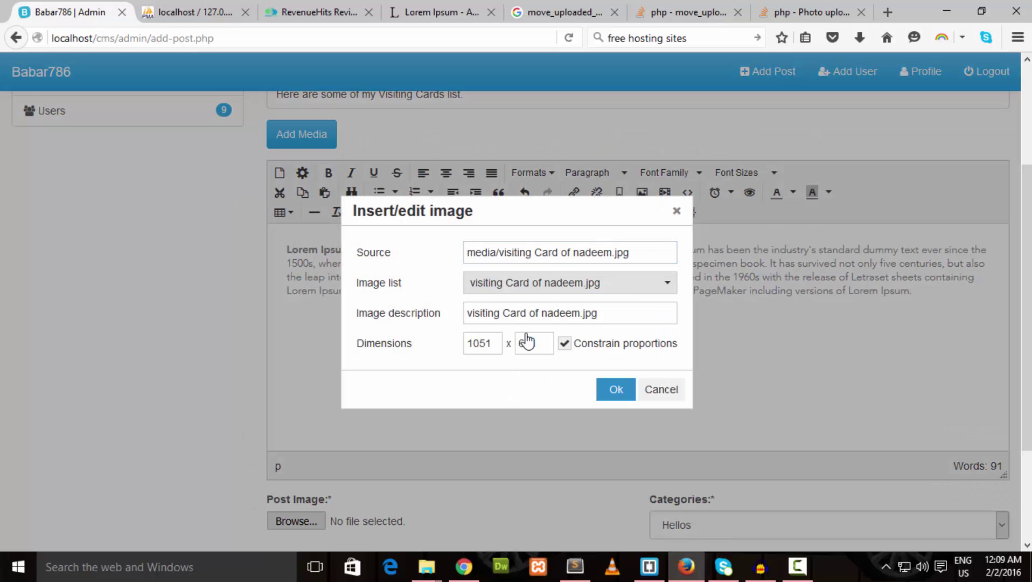
left_click(616, 388)
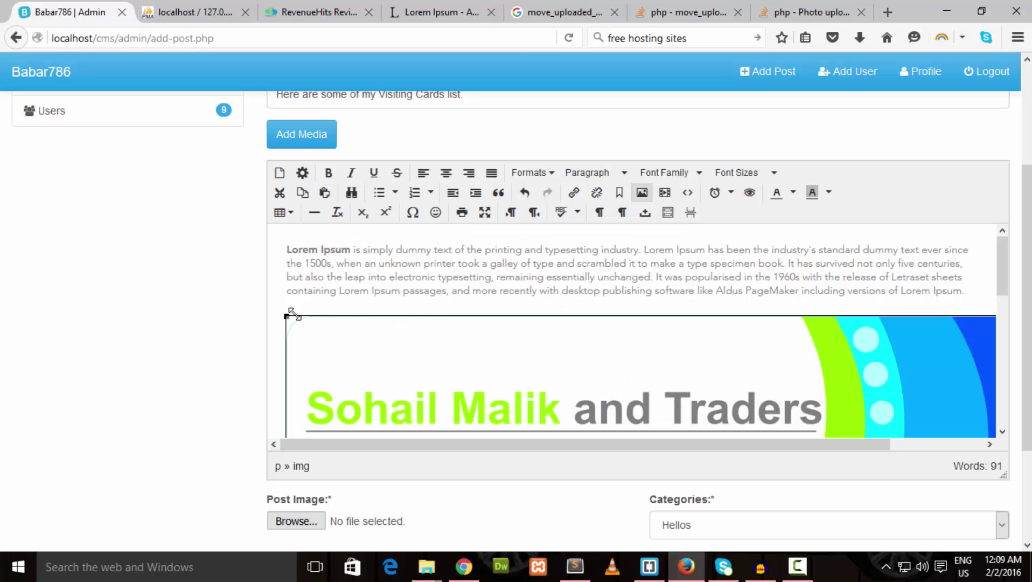
left_click_drag(291, 312, 691, 392)
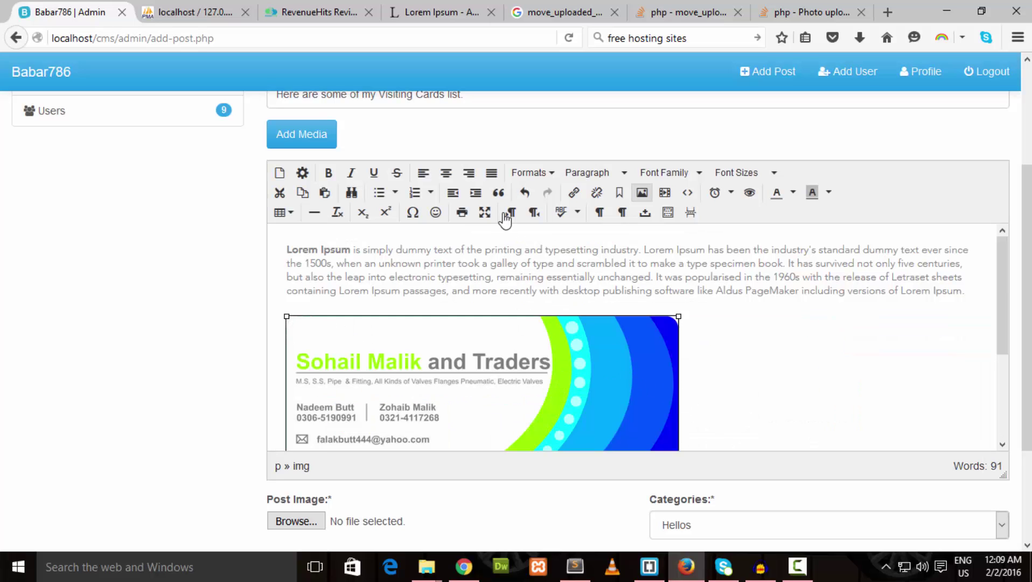
left_click(446, 174)
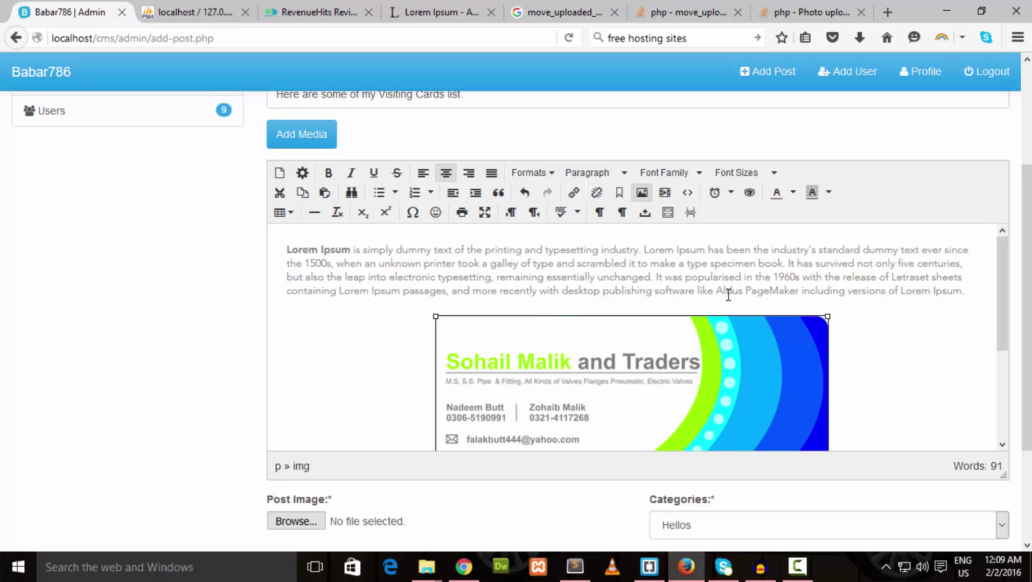
- Paste the Lorem Ipsum paragraph again below the blue card image and begin a new line after it
left_click_drag(1009, 329, 1007, 386)
left_click(898, 388)
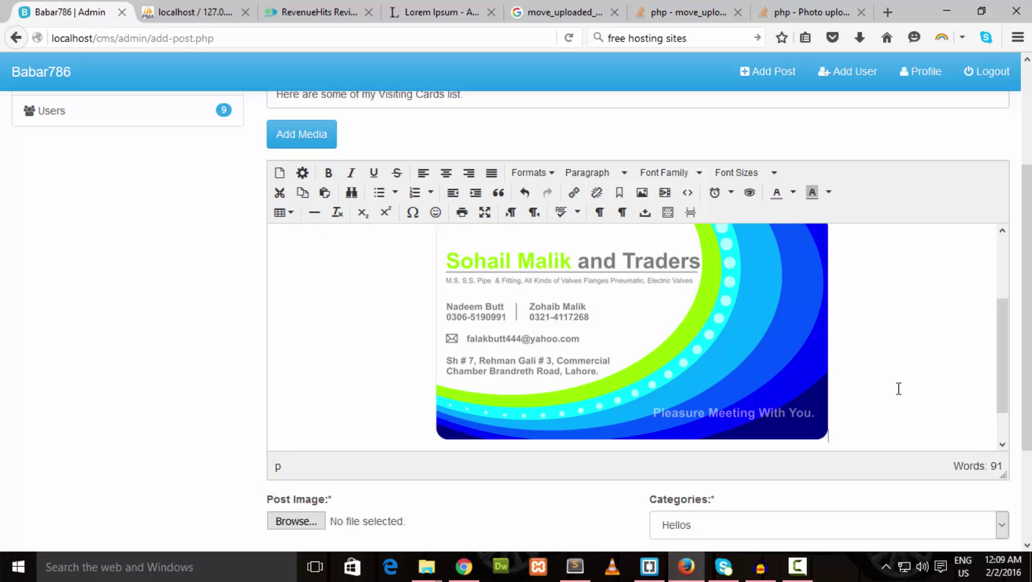
key("ctrl+v")
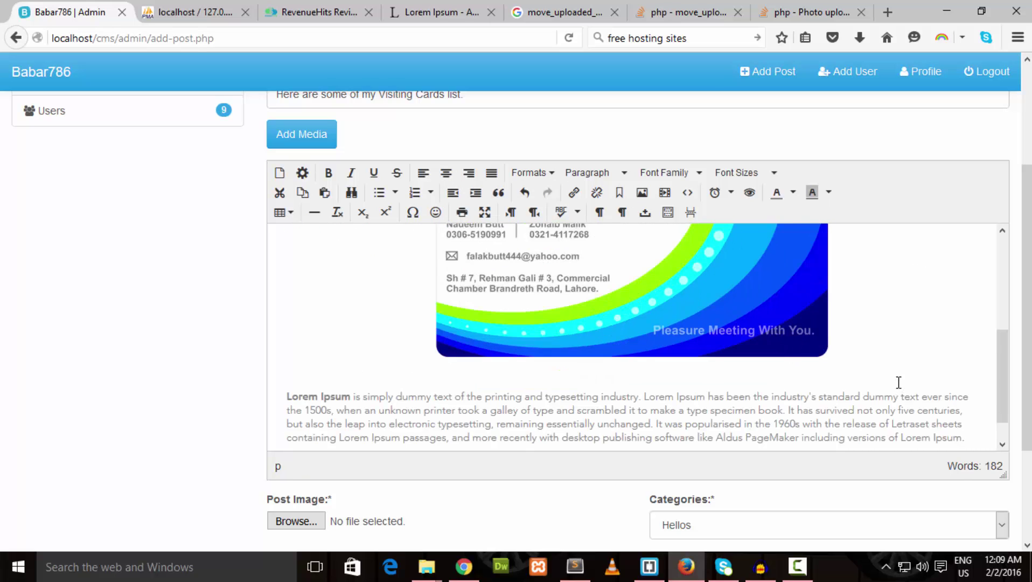
key("Return")
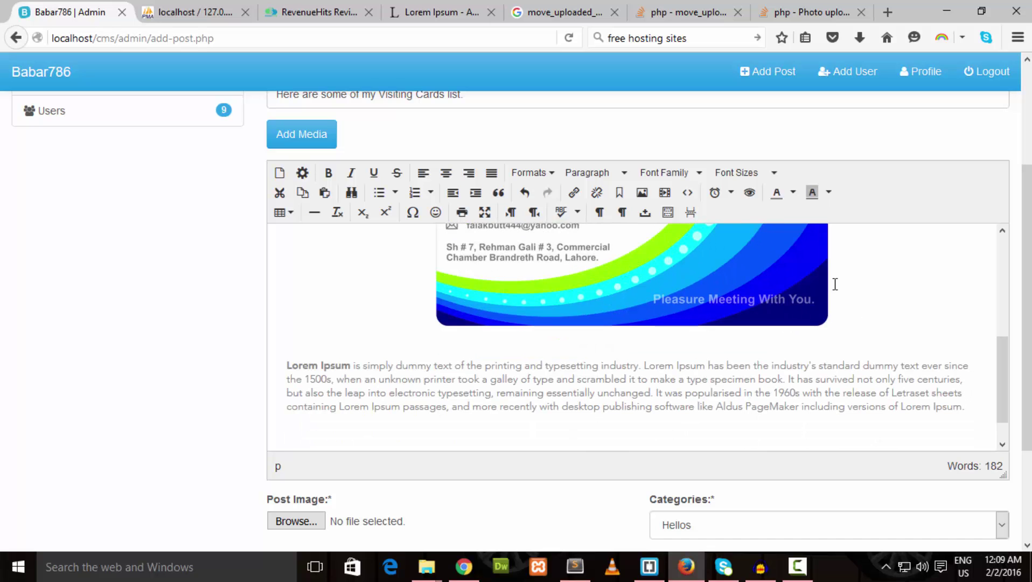
- Insert the uploaded red visiting-card image below the second paragraph, scaled down to about half the text width
left_click(641, 192)
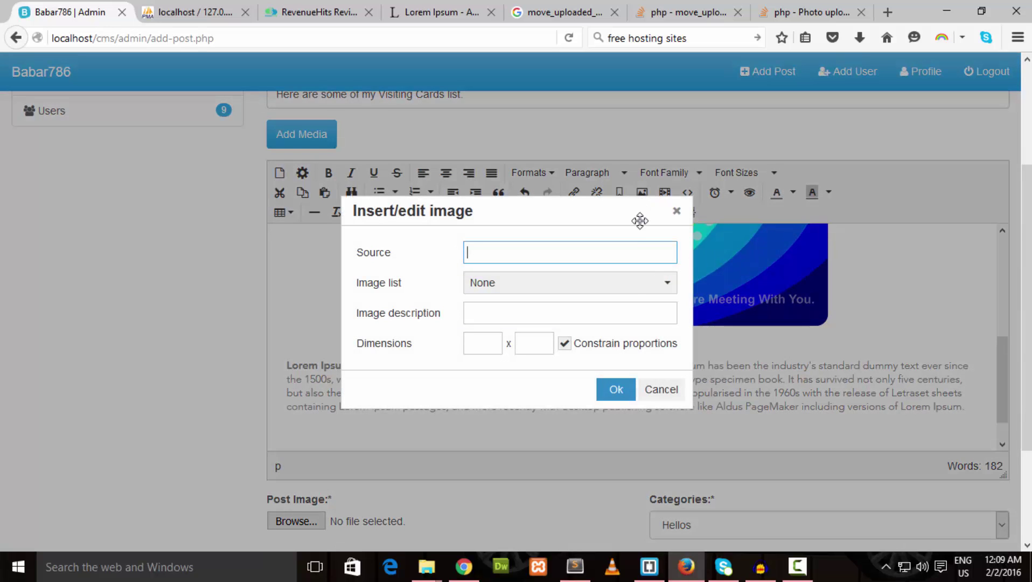
left_click(635, 285)
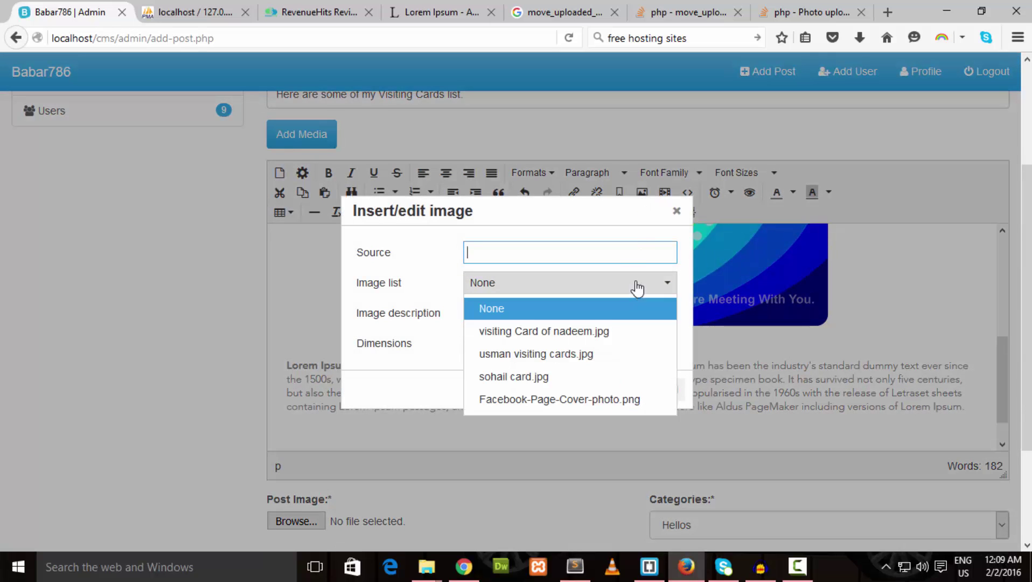
left_click(600, 361)
left_click(603, 391)
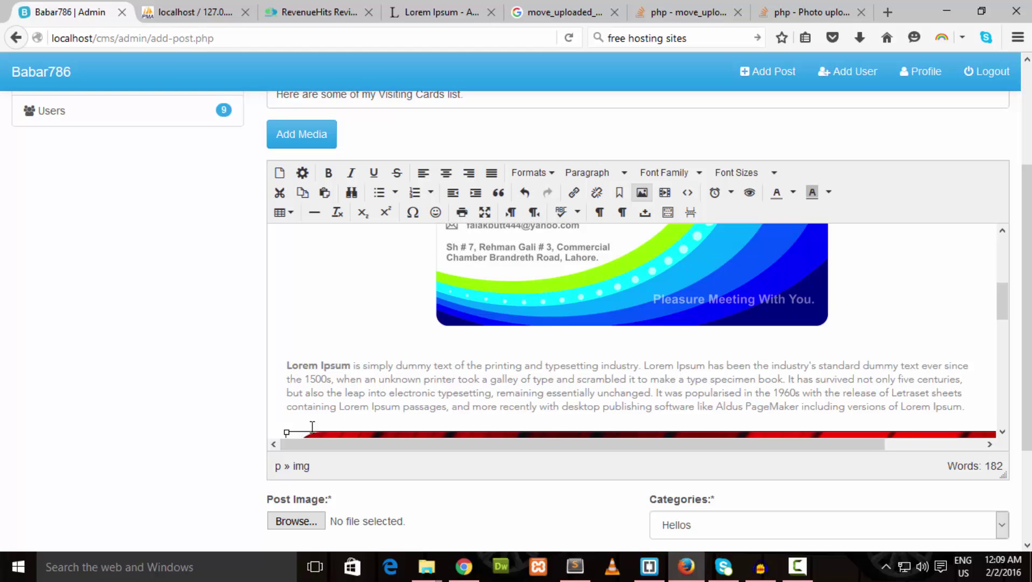
left_click_drag(284, 431, 648, 479)
left_click_drag(284, 431, 381, 462)
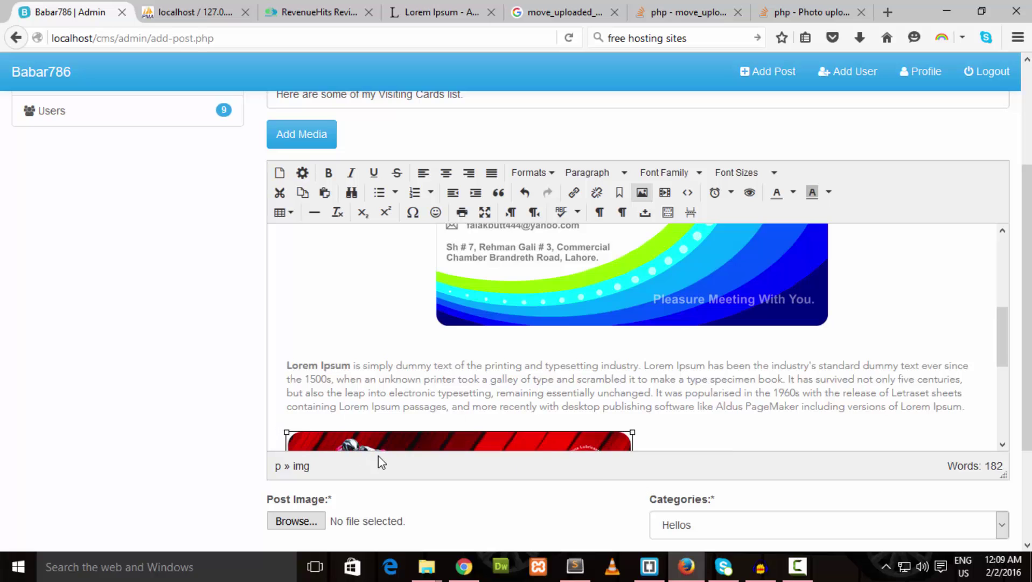
- Centre the red card image, paste the Lorem Ipsum paragraph again below it, and begin a new line after it
left_click(446, 173)
left_click_drag(1010, 326, 915, 391)
left_click(891, 402)
key("Return")
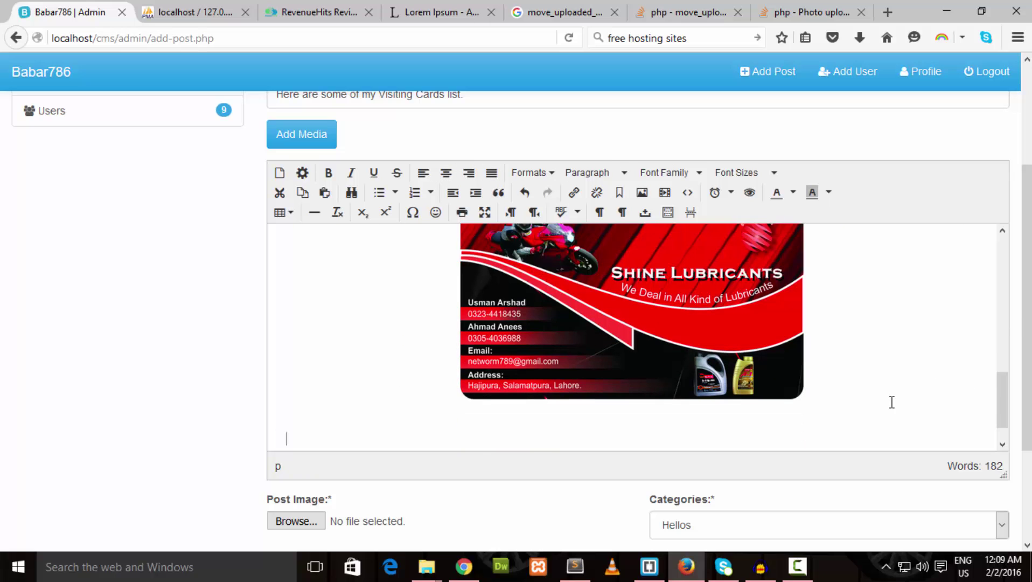
type("Lorem Ipsum is simply dummy text of the printing and typesetting industry. Lorem Ipsum has been the industry's standard dummy text ever since the 1500s, when an unknown printer took a galley of type and scrambled it to make a type specimen book. It has survived not only five centuries, but also the leap into electronic typesetting, remaining essentially unchanged. It was popularised in the 1960s with the release of Letraset sheets containing Lorem Ipsum passages, and more recently with desktop publishing software like Aldus PageMaker including versions of Lorem Ipsum.")
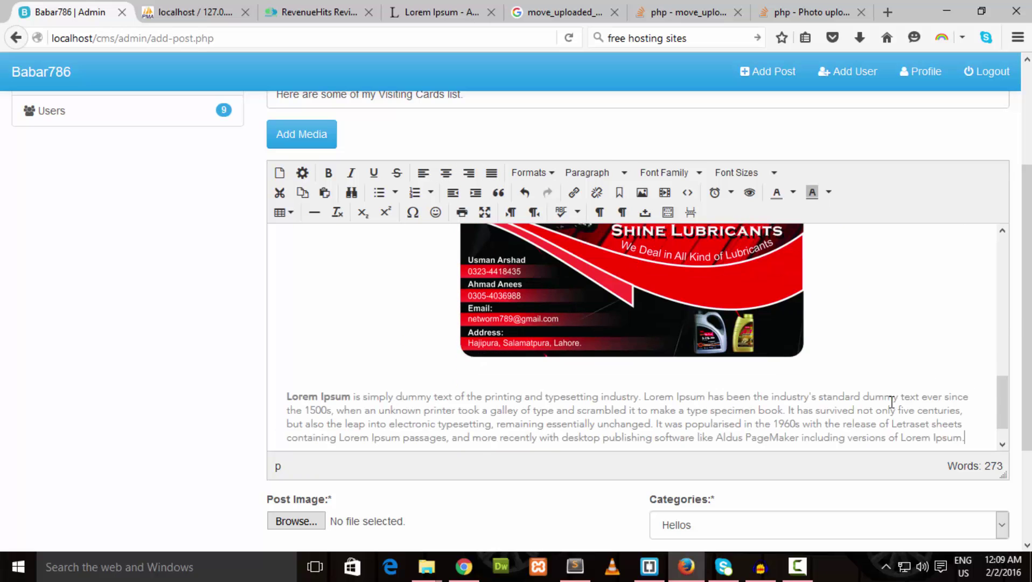
key("Return")
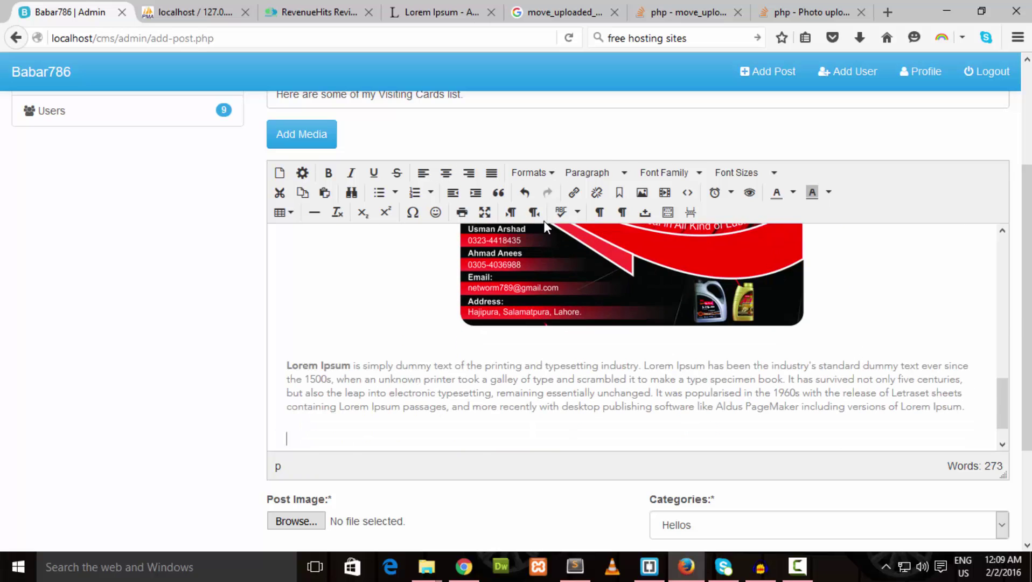
- Insert the uploaded green visiting-card image below the third paragraph, centred and scaled down to well under half the text width
left_click(646, 197)
left_click(638, 287)
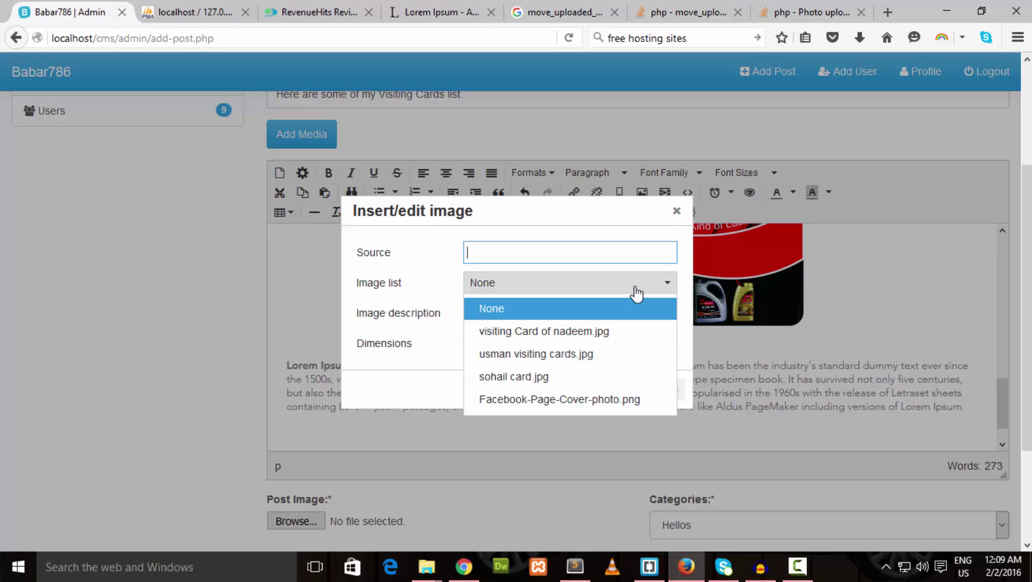
left_click(575, 376)
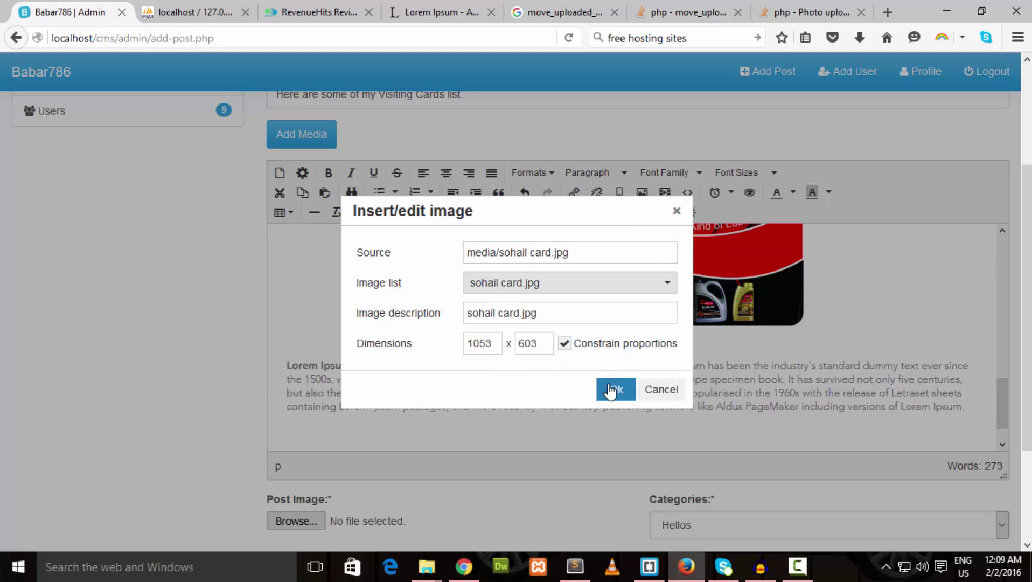
left_click(611, 388)
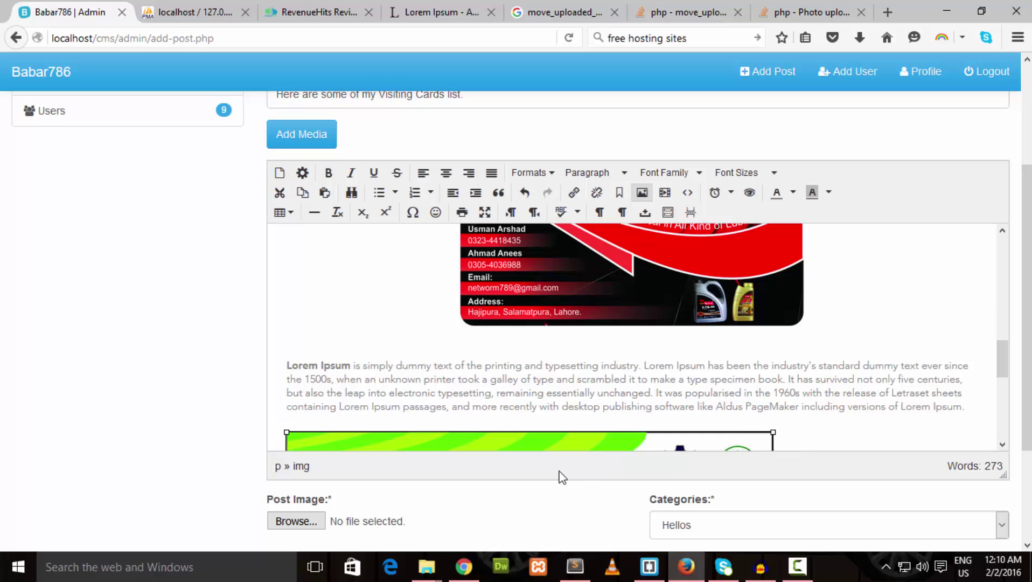
left_click(446, 172)
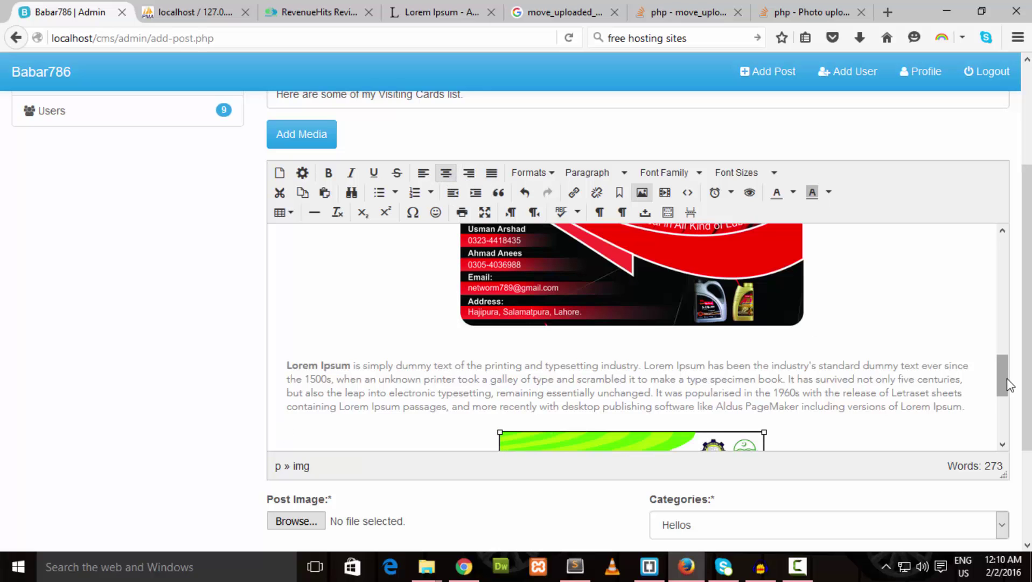
scroll(969, 410, "down", 5)
- Paste the Lorem Ipsum paragraph again below the green card image and begin a new line after it
left_click(829, 375)
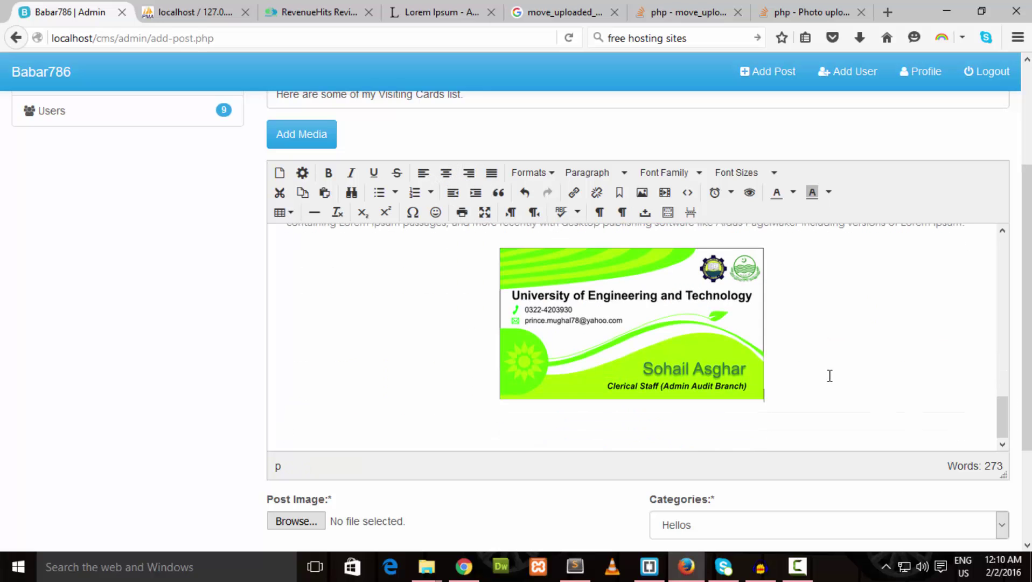
type("Lorem Ipsum is simply dummy text of the printing and typesetting industry. Lorem Ipsum has been the industry's standard dummy text ever since the 1500s, when an unknown printer took a galley of type and scrambled it to make a type specimen book. It has survived not only five centuries, but also the leap into electronic typesetting, remaining essentially unchanged. It was popularised in the 1960s with the release of Letraset sheets containing Lorem Ipsum passages, and more recently with desktop publishing software like Aldus PageMaker including versions of Lorem Ipsum.")
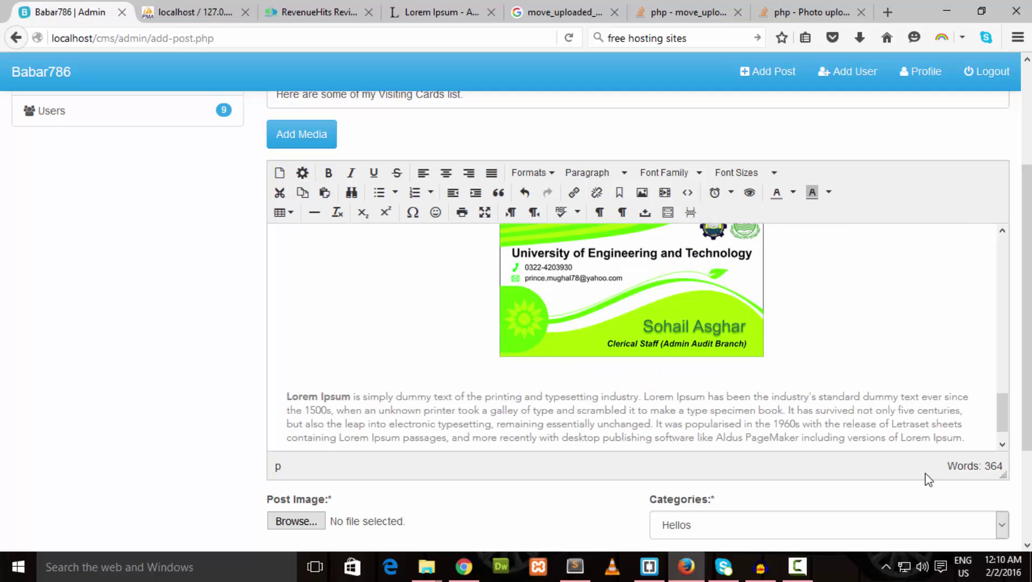
key("Return")
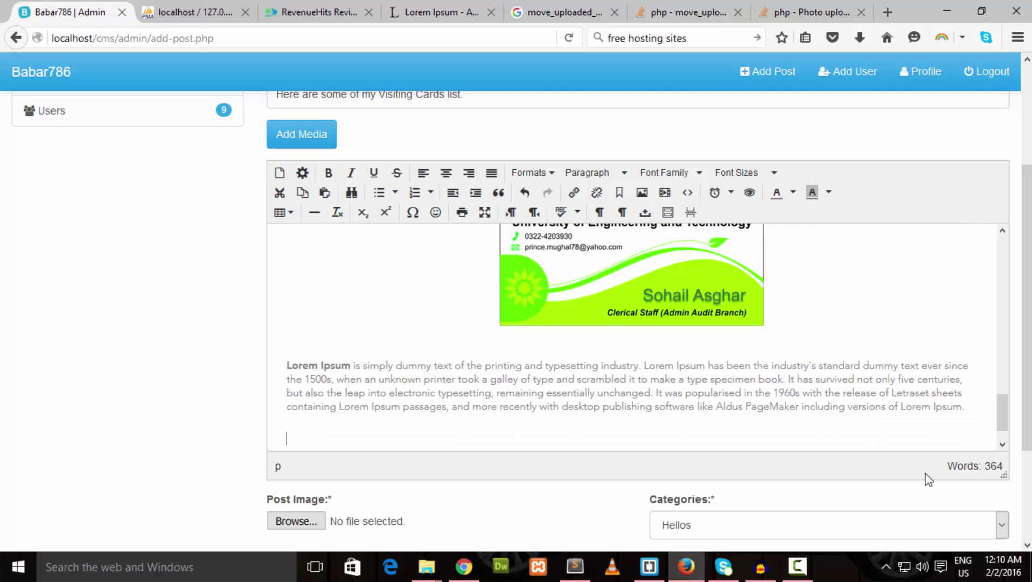
- Insert Facebook-Page-Cover-photo.png below the fourth paragraph, scaled down to about 70 percent of the text width and centred
left_click(645, 192)
left_click(650, 291)
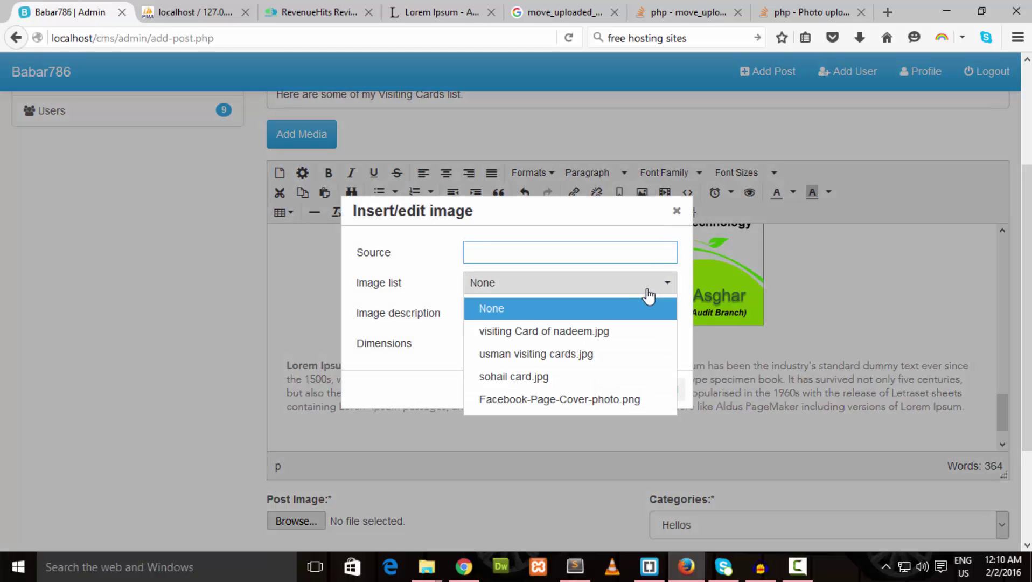
left_click(555, 400)
left_click(615, 389)
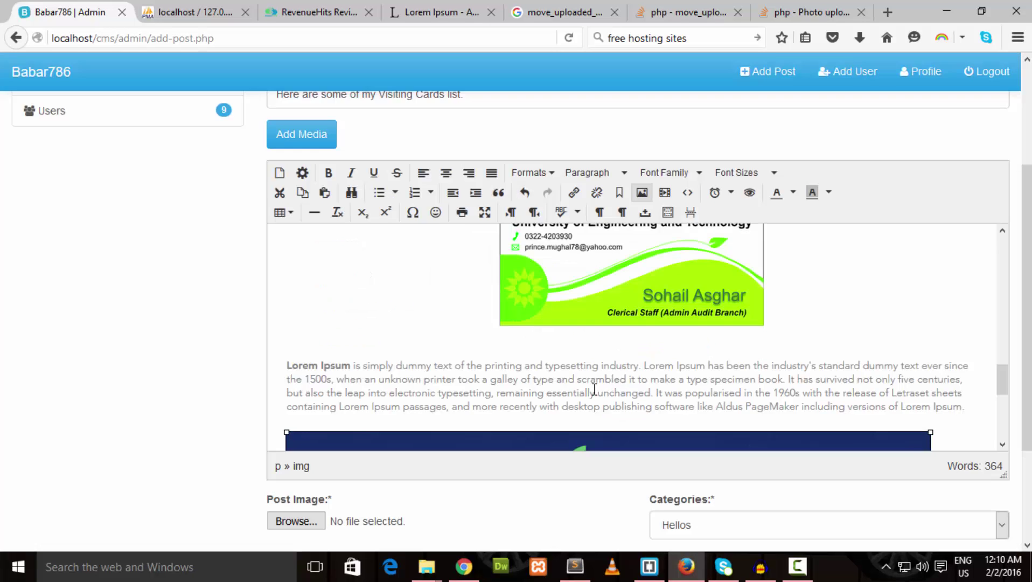
left_click_drag(286, 431, 457, 476)
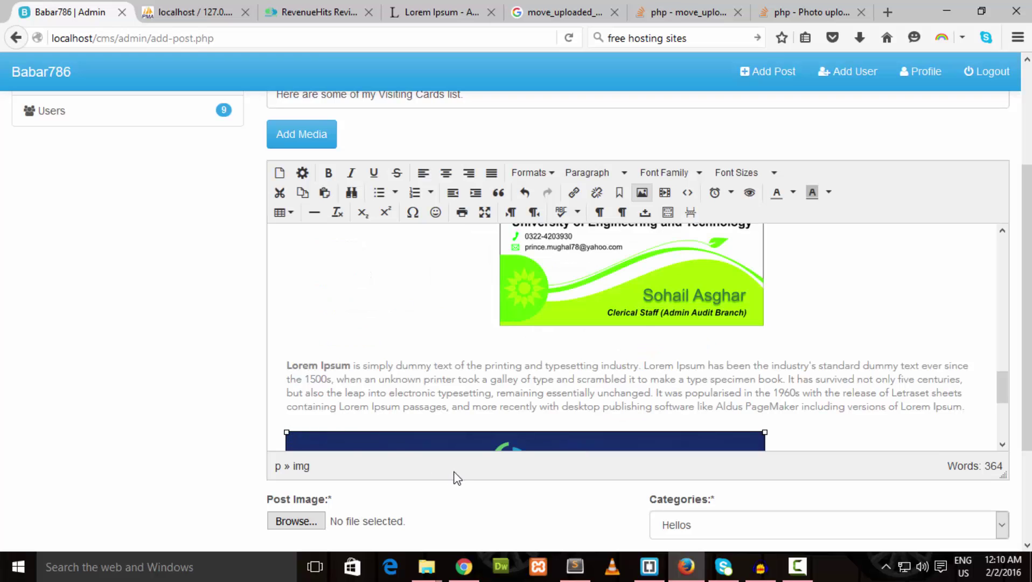
left_click(456, 188)
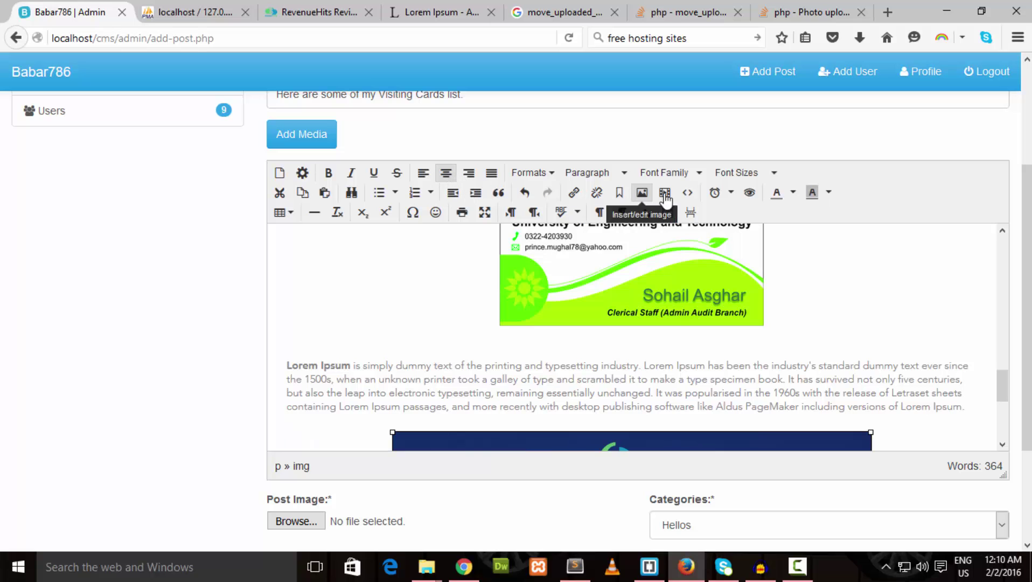
- Preview the post content and check the layout of its paragraphs and images
left_click(749, 192)
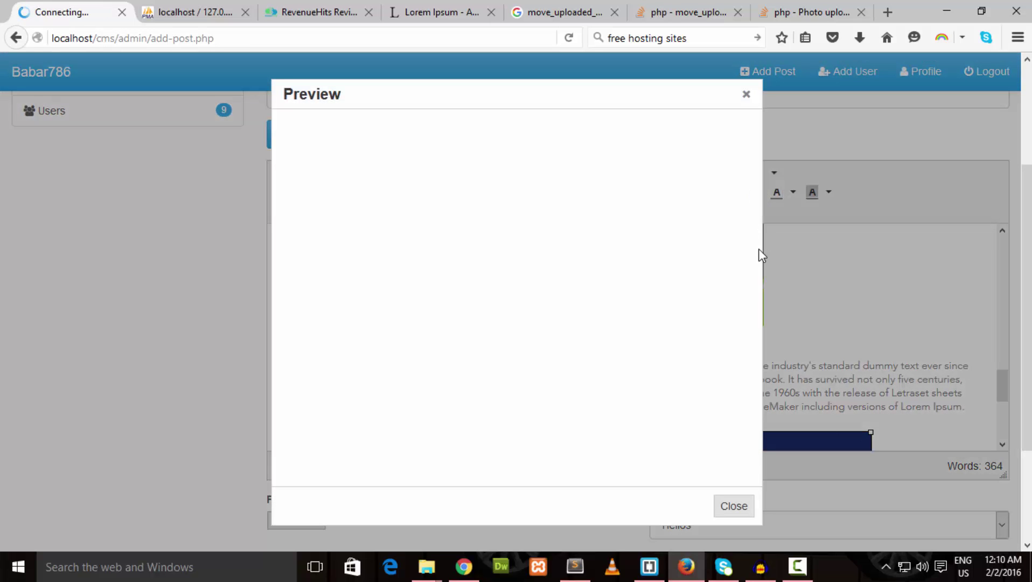
left_click_drag(753, 177, 754, 420)
scroll(742, 254, "up", 10)
left_click(745, 94)
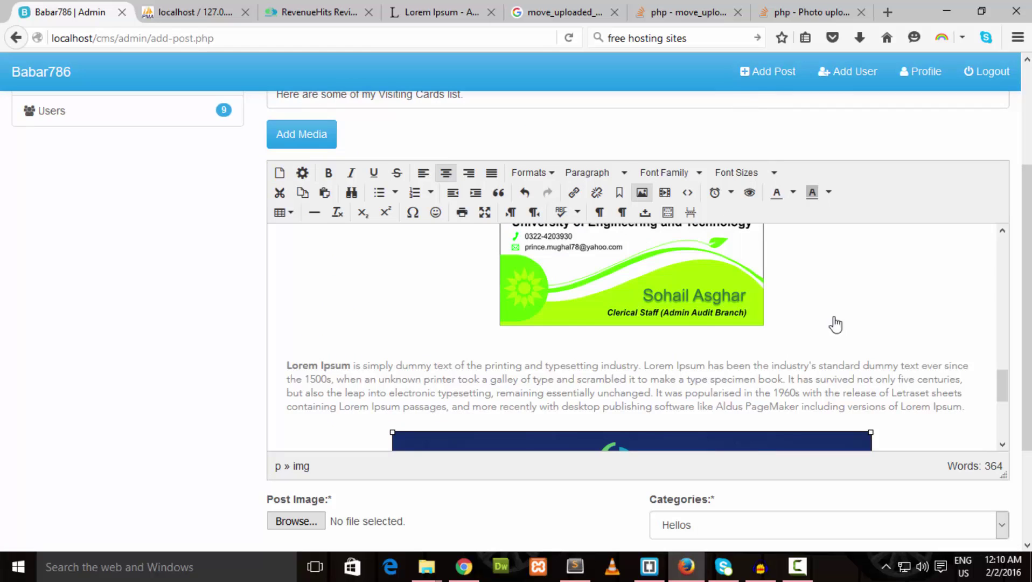
- Scale the centred cover photo down further to just over half the text width
left_click_drag(873, 429, 792, 453)
scroll(1029, 329, "down", 3)
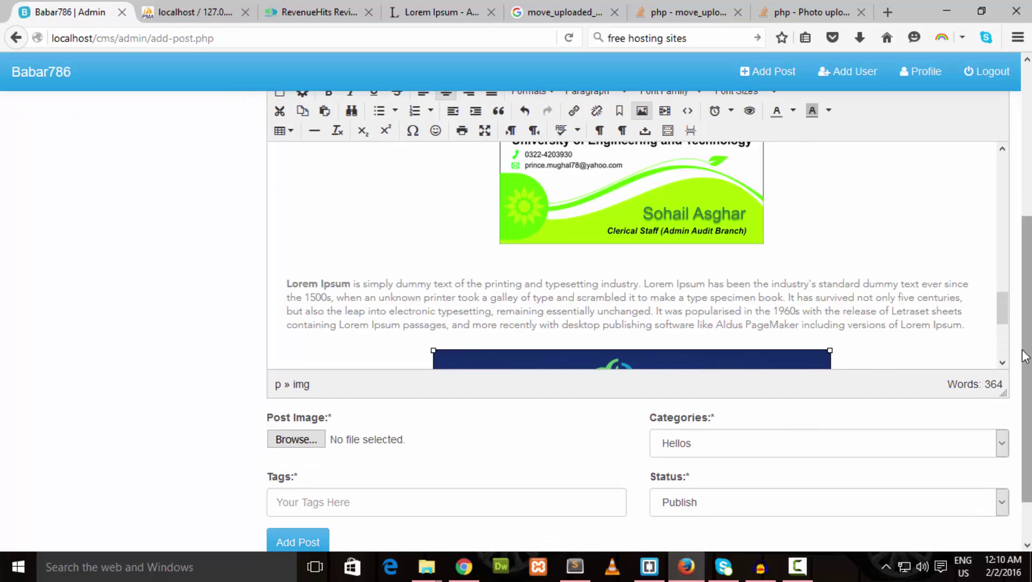
left_click_drag(1002, 318, 1000, 400)
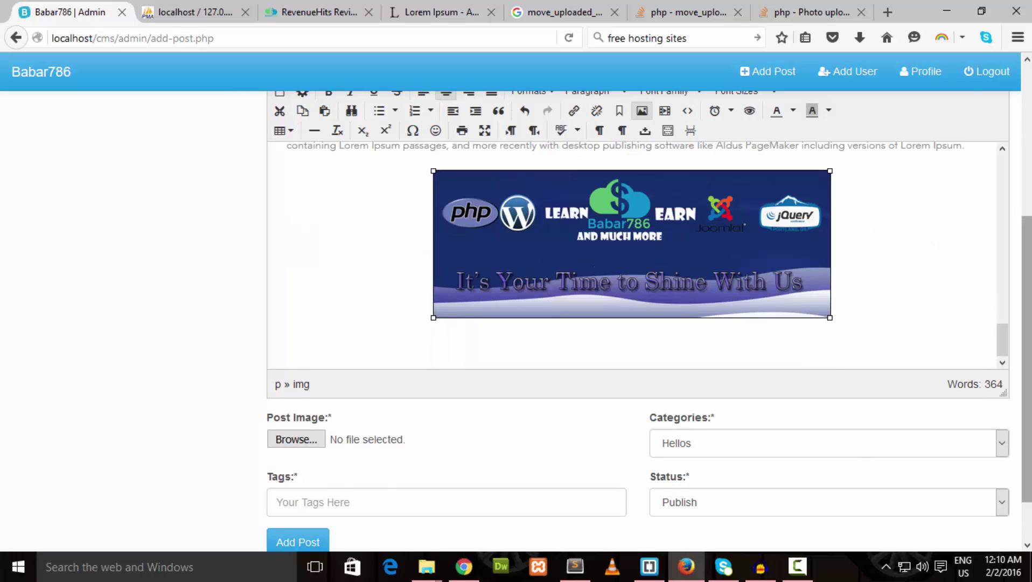
- Attach Babar786 Wallpaper.jpg from the Extra desktop files folder as the post image and assign the post to the Zohaib category
left_click(302, 446)
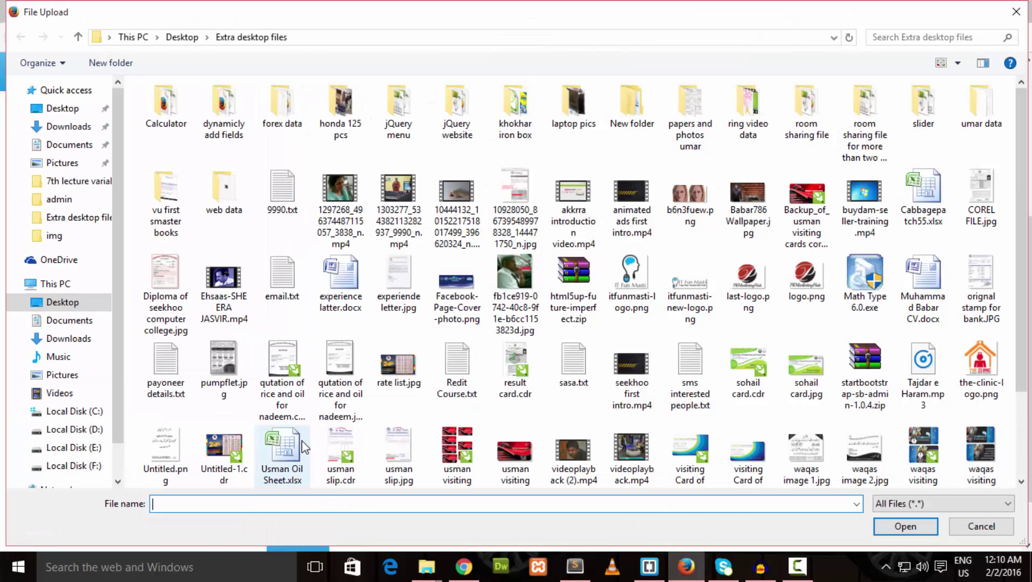
double_click(749, 190)
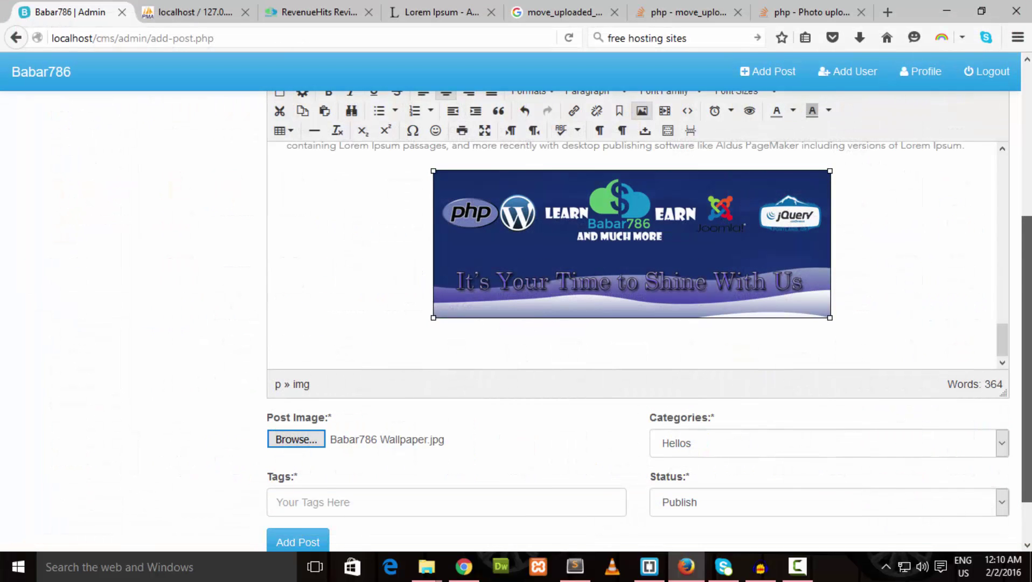
scroll(882, 391, "down", 2)
left_click(746, 388)
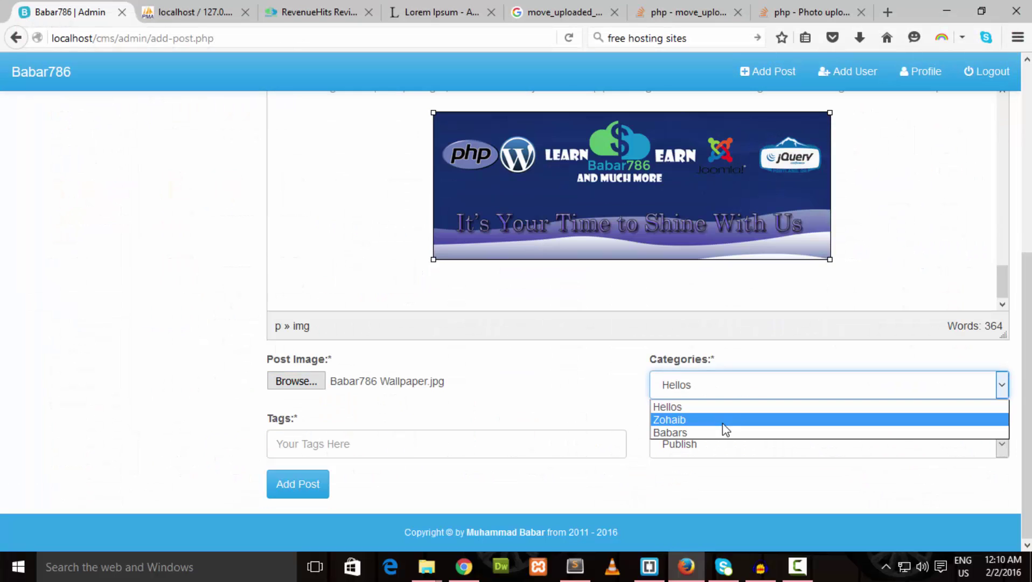
left_click(722, 421)
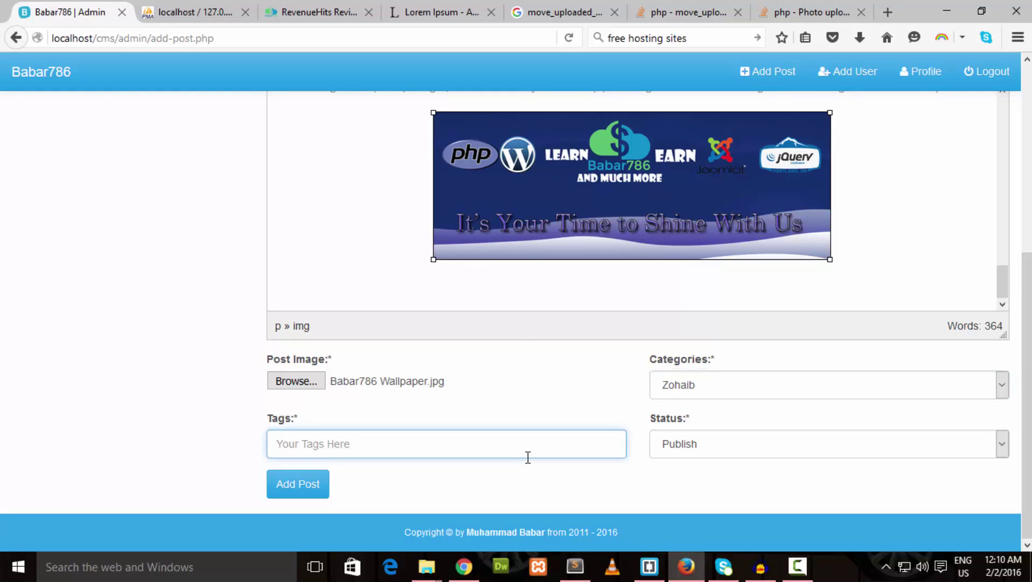
- Set the post's tags to "jadslfjadlj alf dlasjl dfsljflk jkladf" and submit the post with Publish status
type("jadslfjadlj alf dlasjl dfsljflk jkladf")
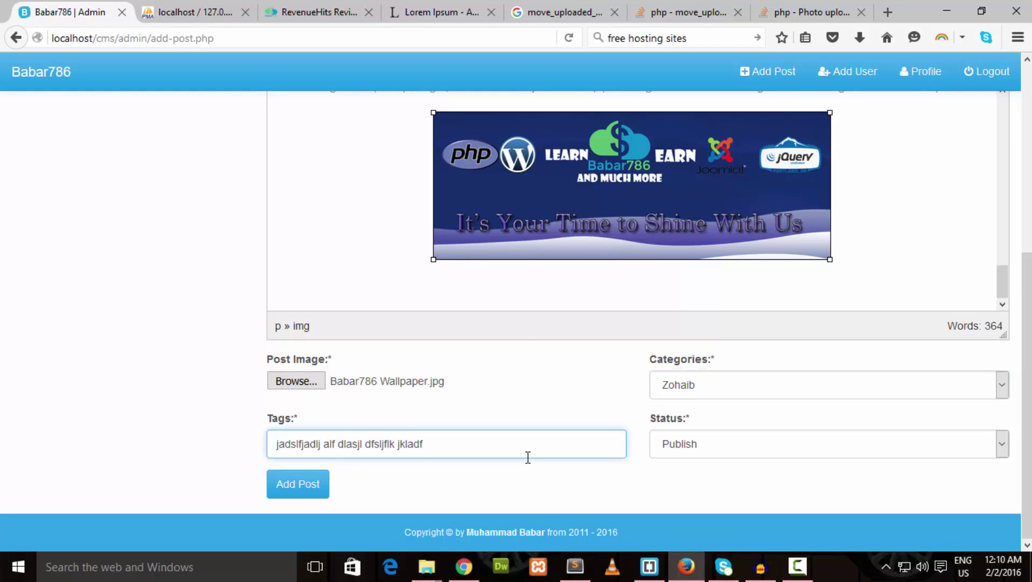
left_click(301, 489)
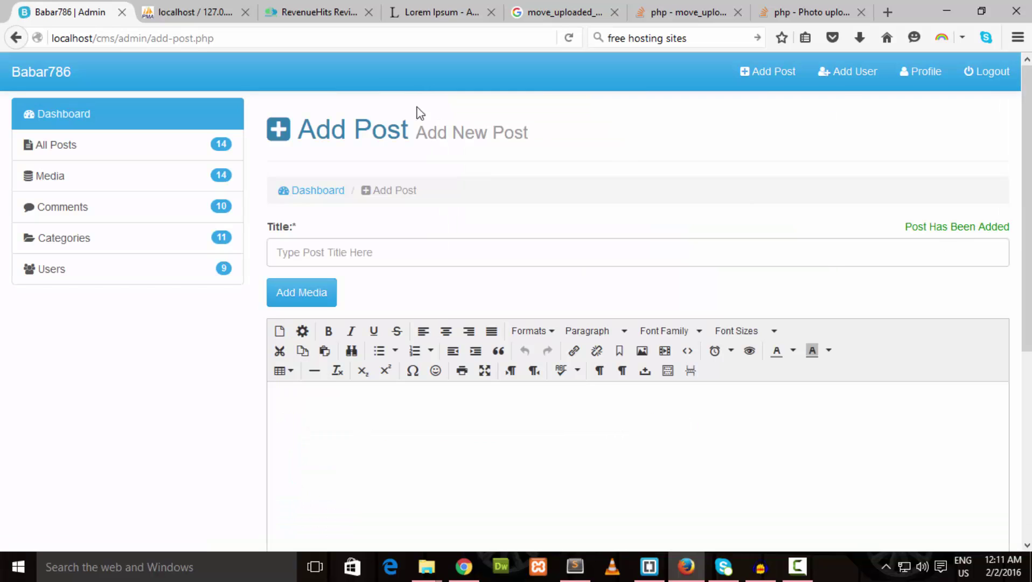
- View the admin list of all posts, and load the public blog at localhost/cms/ in the Stack Overflow photo-upload tab
left_click(107, 158)
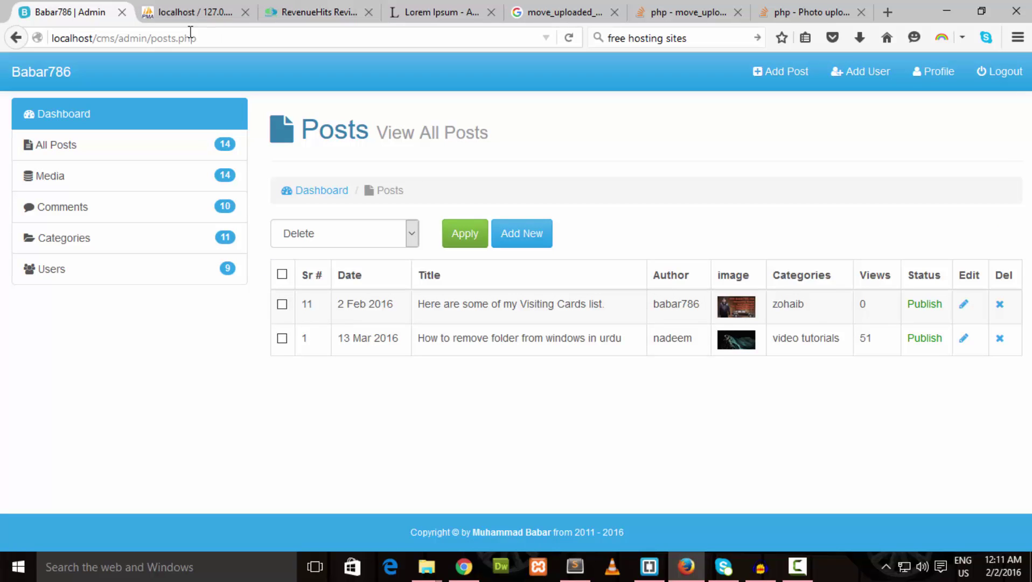
left_click(809, 3)
left_click(504, 37)
type("localhost/")
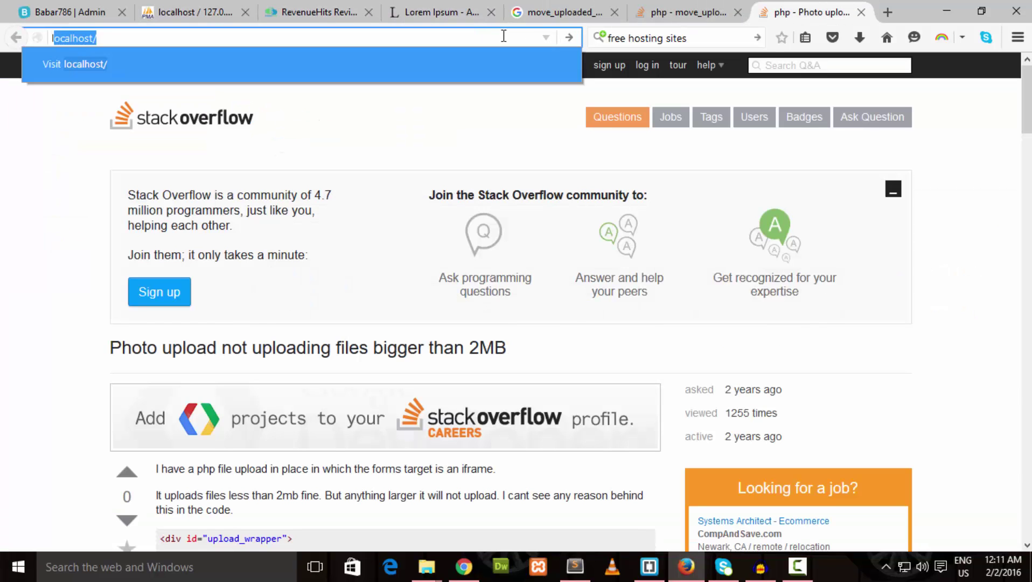
type("cms/")
key("Return")
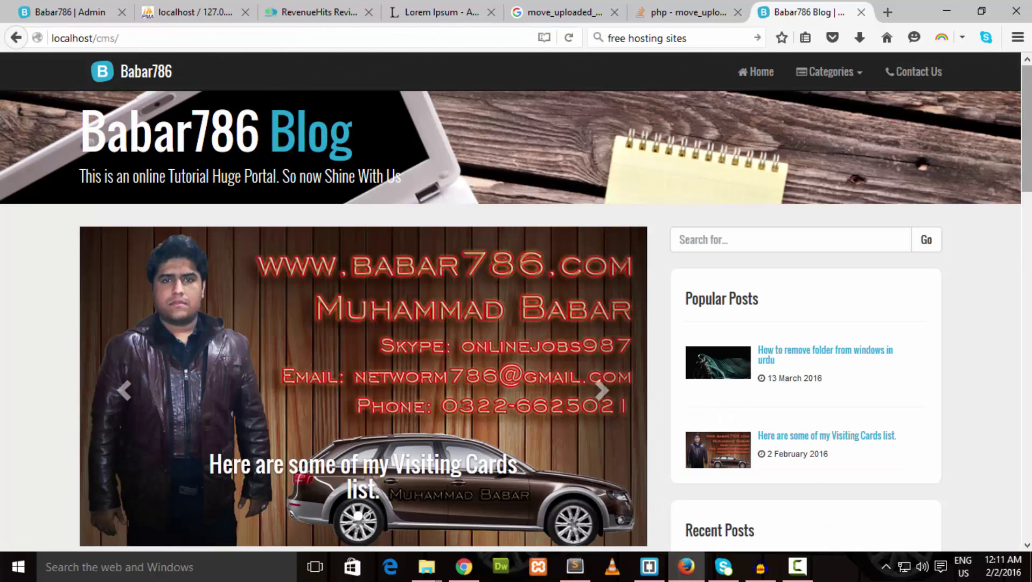
- Look over the post entries and their featured images on the blog's home page
scroll(539, 323, "down", 12)
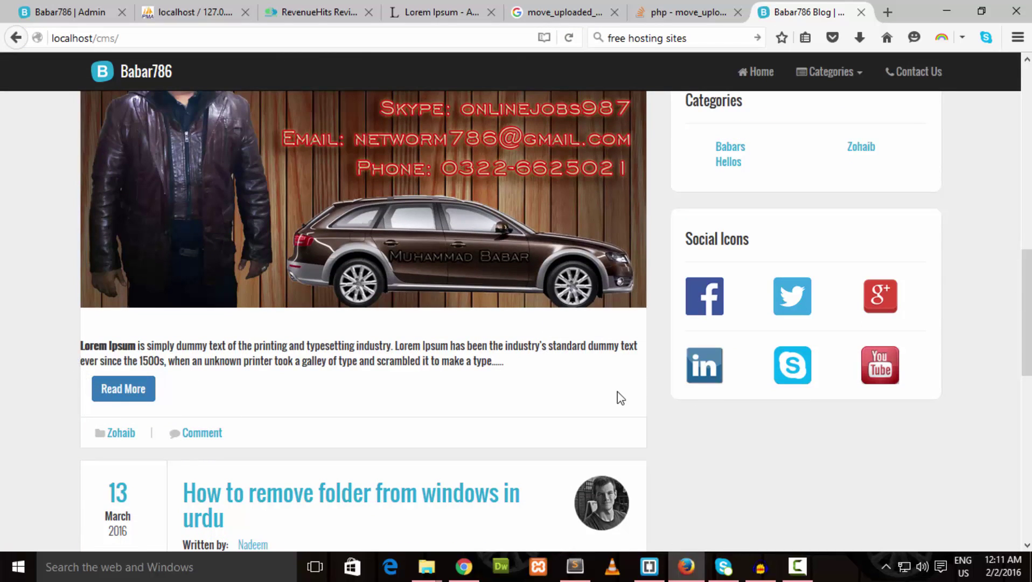
scroll(621, 397, "down", 10)
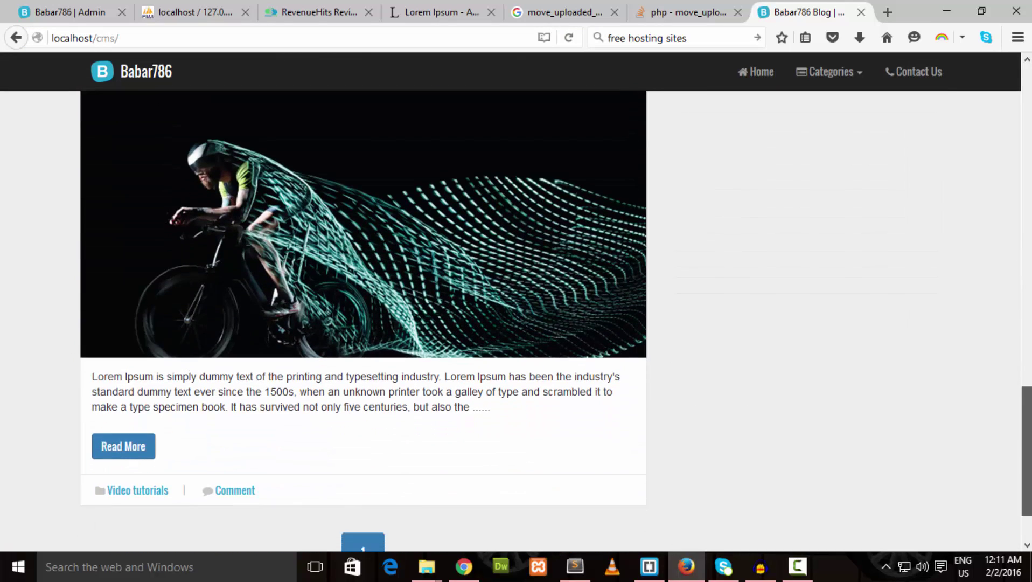
scroll(539, 323, "up", 12)
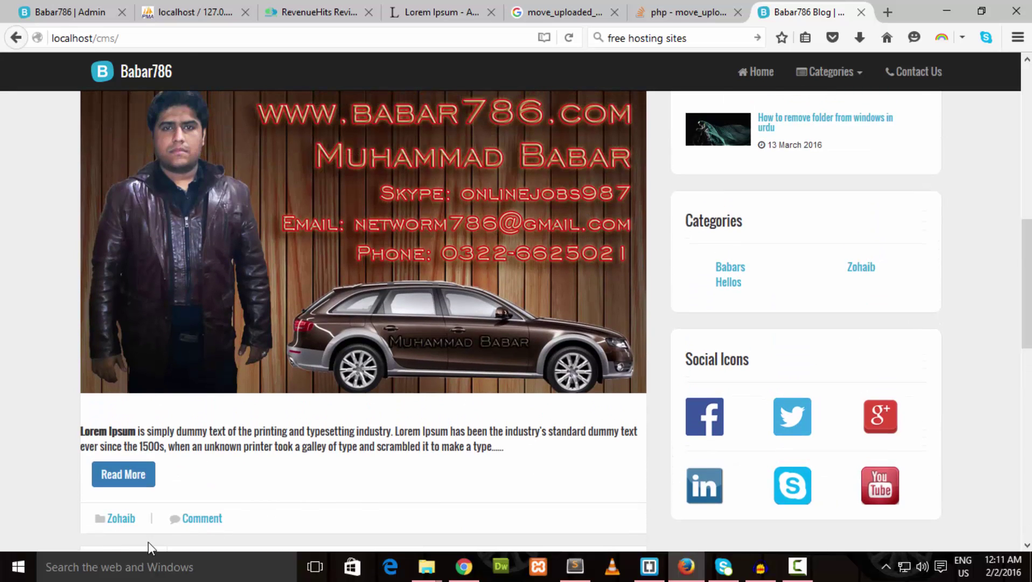
scroll(128, 464, "up", 1)
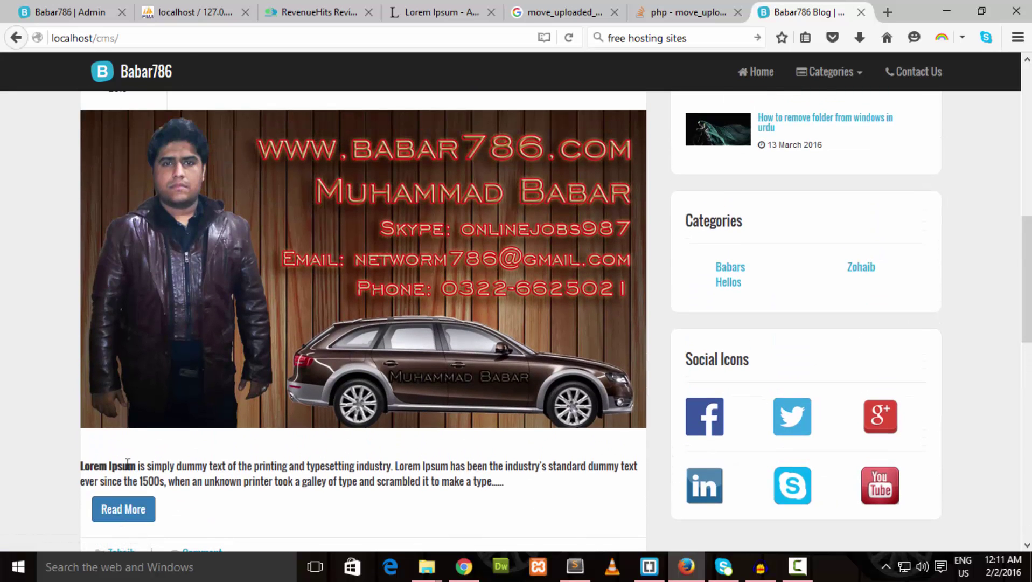
- Open the visiting-cards post on the public blog and examine its paragraphs and embedded images from start to end
left_click(209, 351)
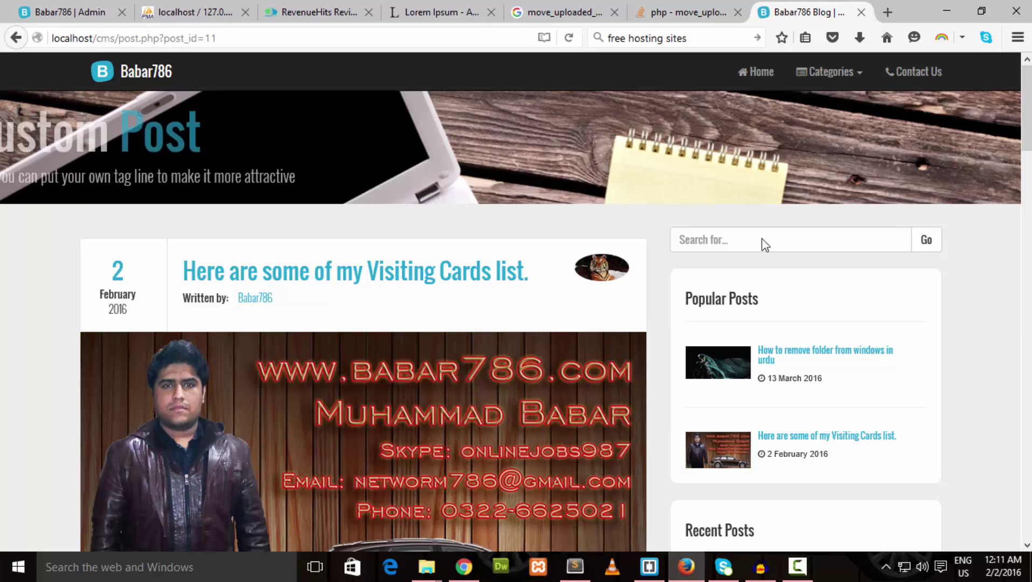
scroll(363, 323, "down", 10)
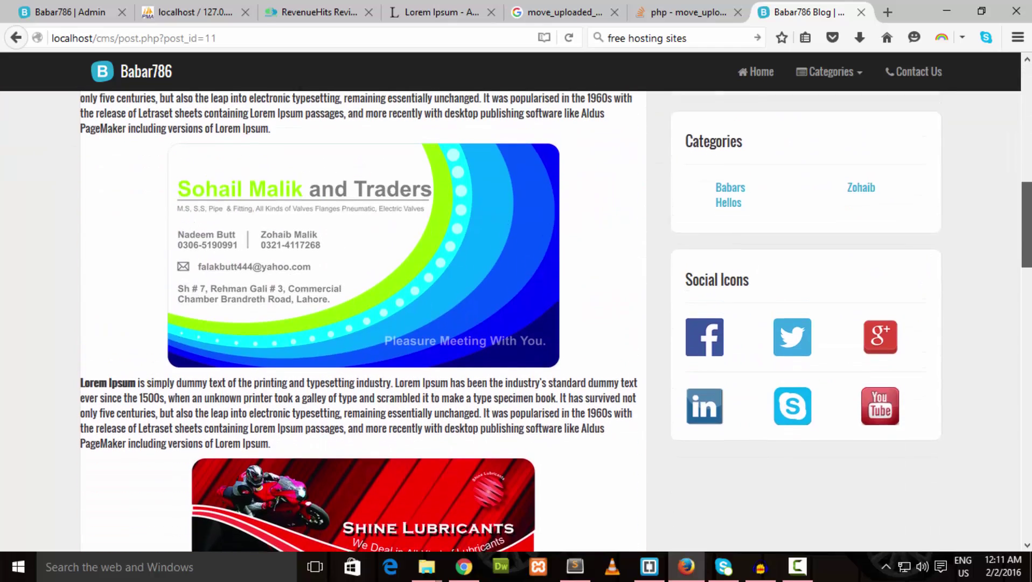
scroll(364, 323, "up", 2)
scroll(363, 323, "down", 8)
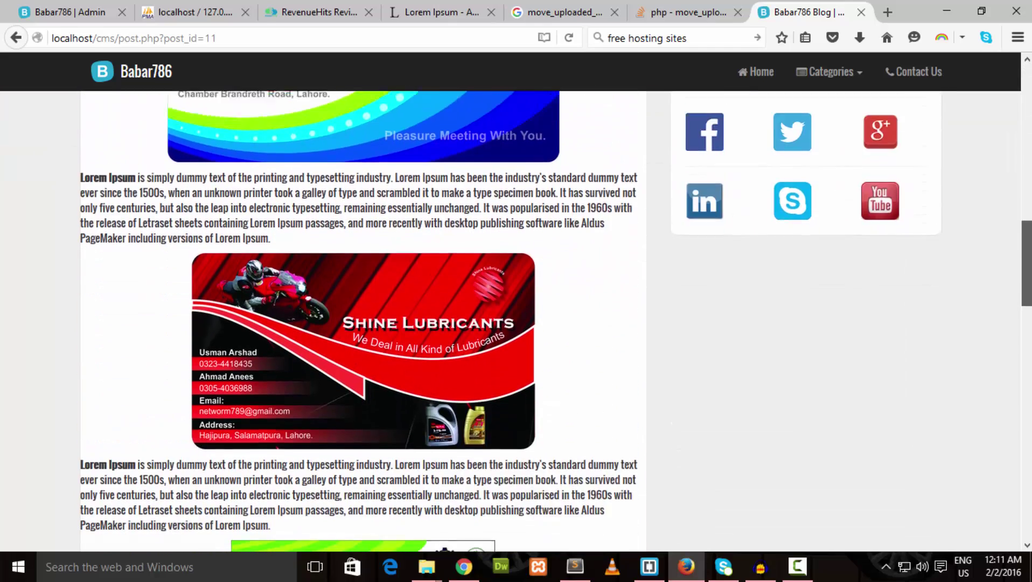
scroll(364, 323, "down", 12)
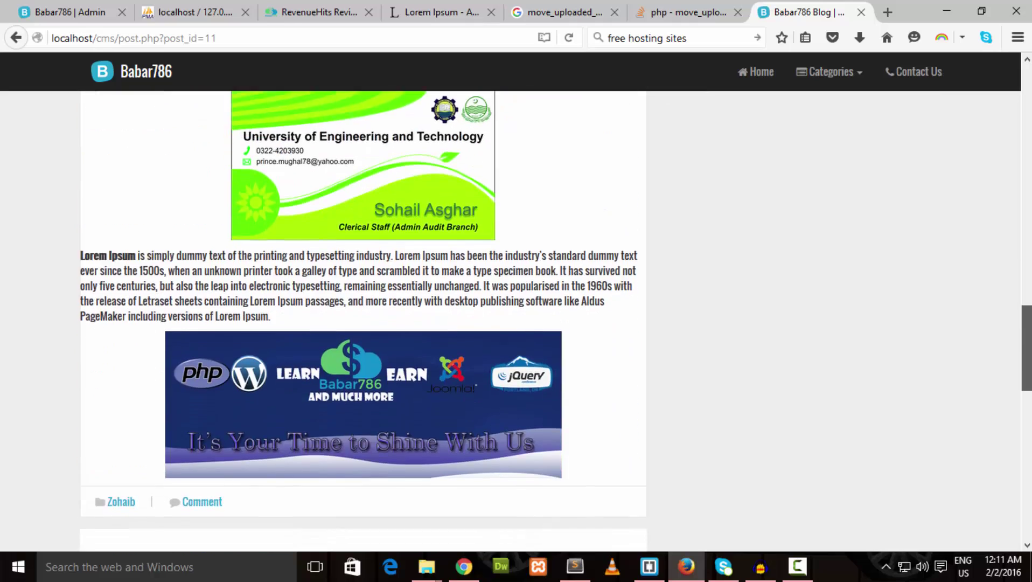
- Switch to Brackets and open the site's root post.php at the post description markup
scroll(363, 324, "up", 6)
scroll(363, 323, "up", 8)
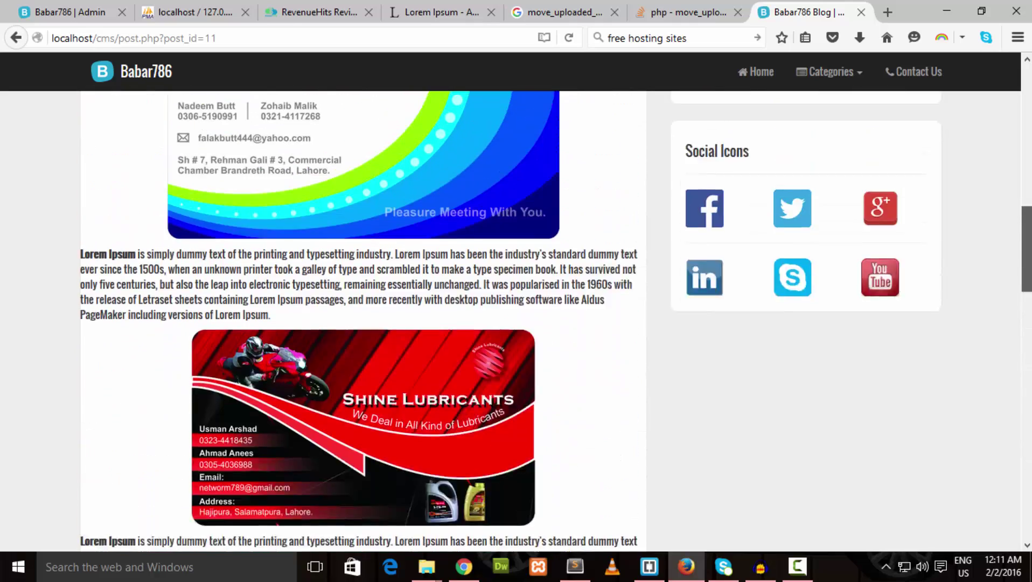
scroll(363, 323, "up", 3)
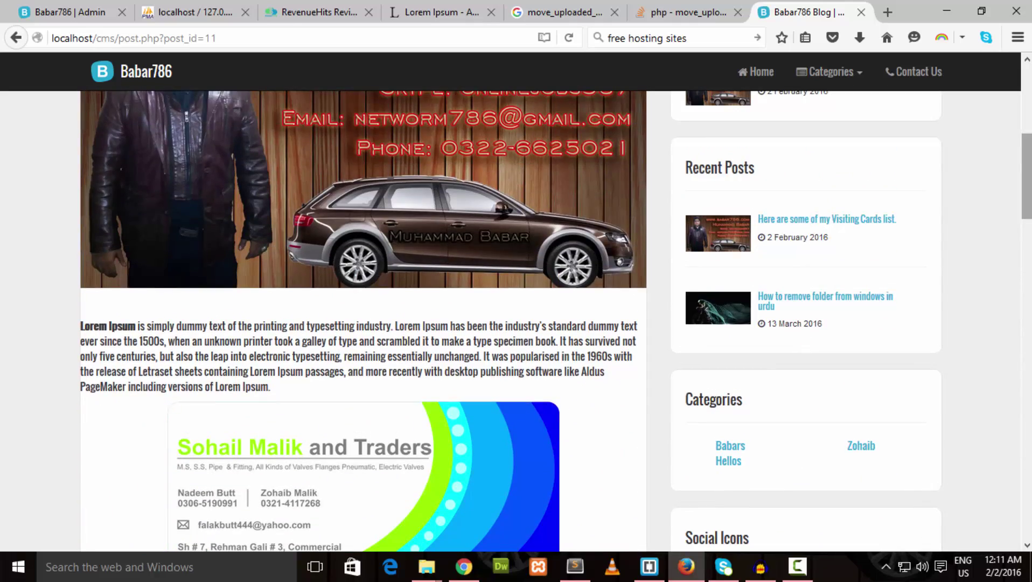
key("alt+Tab")
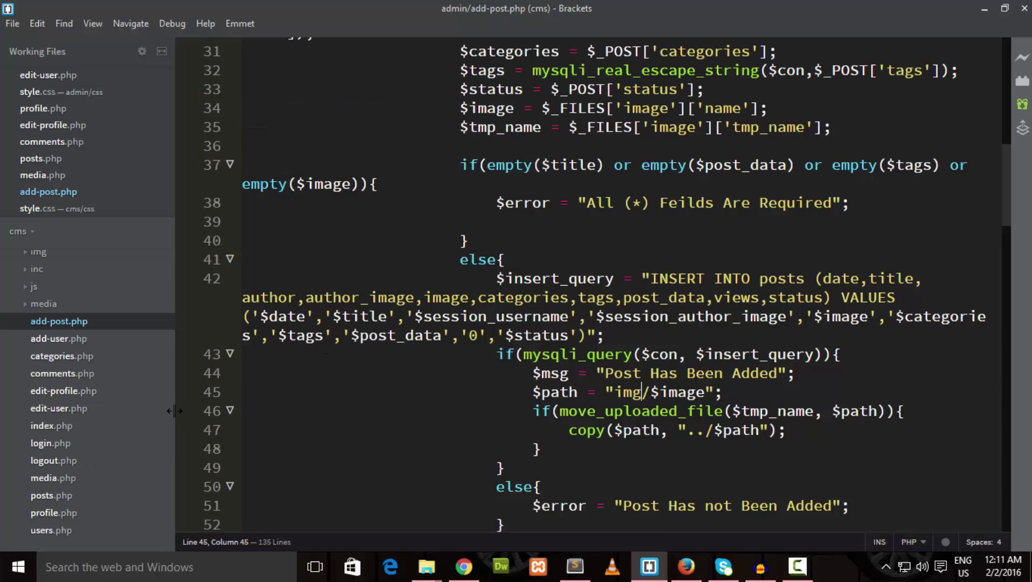
left_click_drag(171, 411, 171, 529)
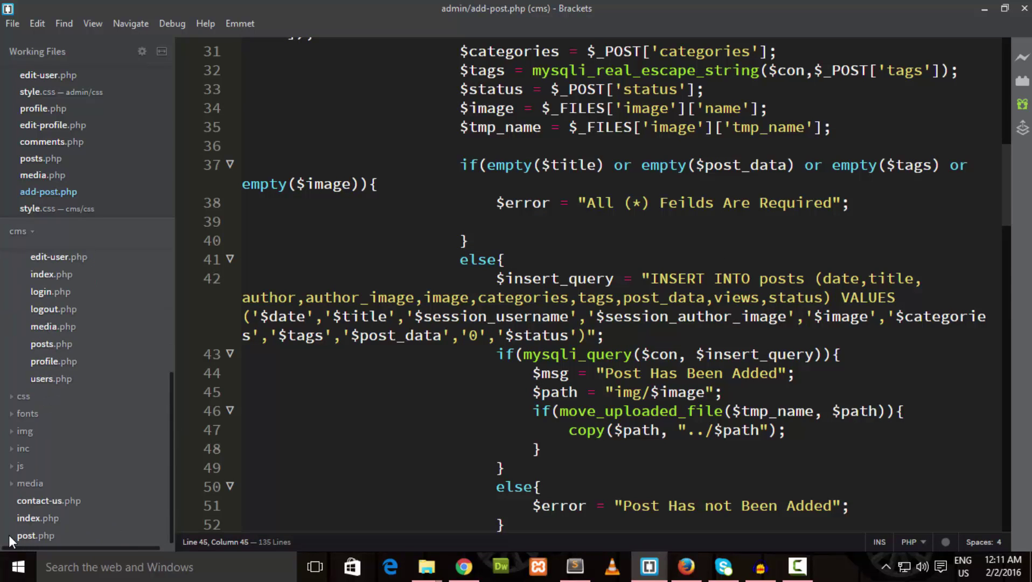
left_click(28, 535)
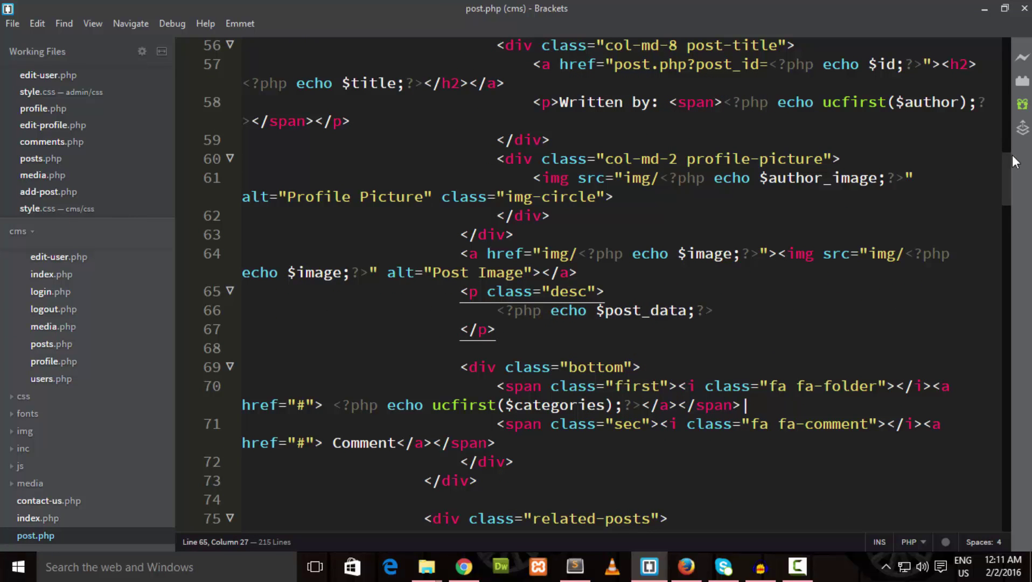
mouse_move(1006, 167)
left_mouse_down()
mouse_move(1004, 193)
mouse_move(1005, 167)
left_mouse_up()
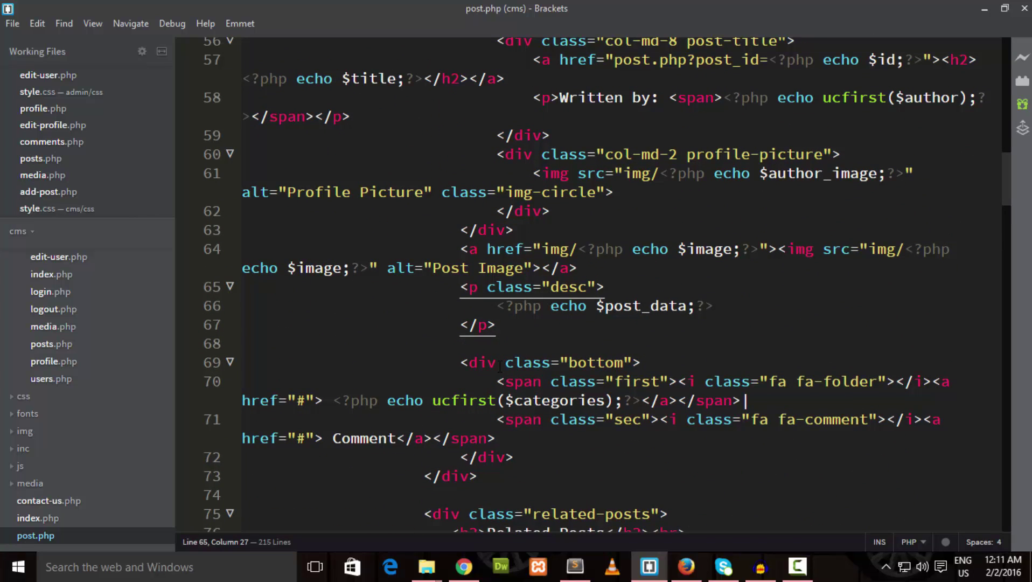
- Change the "desc" paragraph element around $post_data in post.php to a div, including its closing tag, and save the file
key("BackSpace")
type("div")
key("Down")
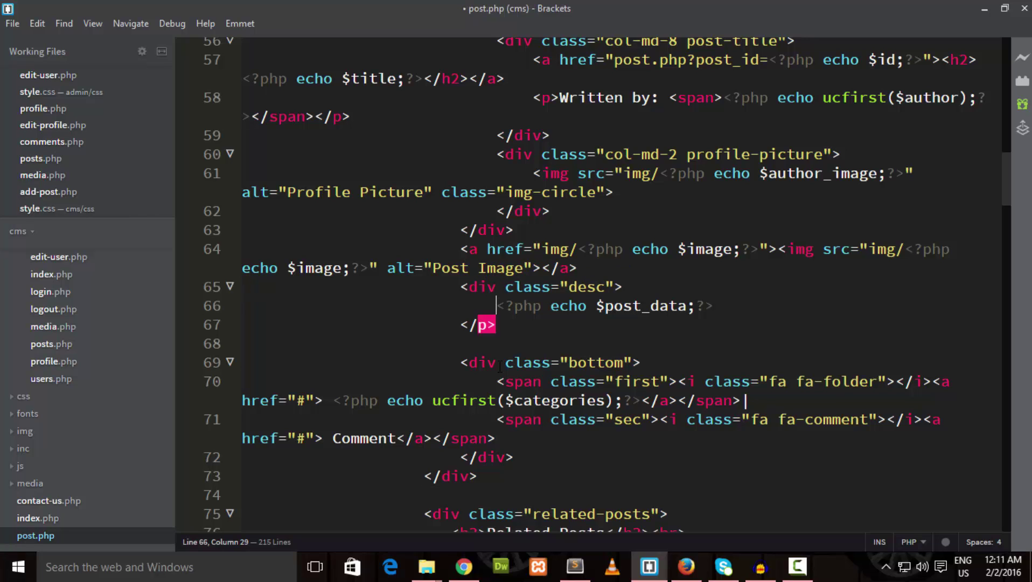
key("Left")
key("BackSpace")
type("div")
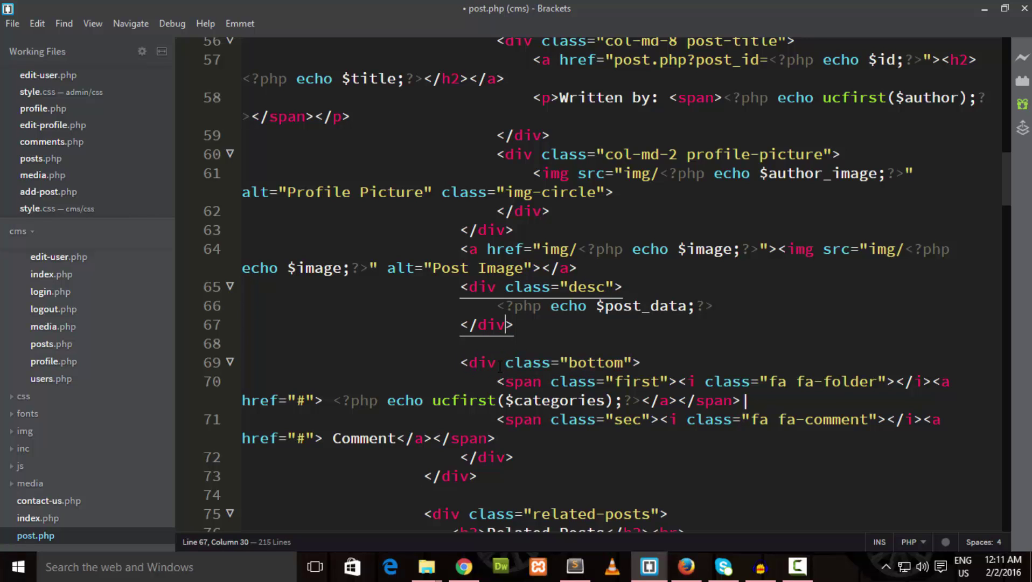
key("ctrl+s")
- Switch to Firefox, reload the visiting-cards post and examine its text formatting and embedded images down to the related posts
key("alt+Tab")
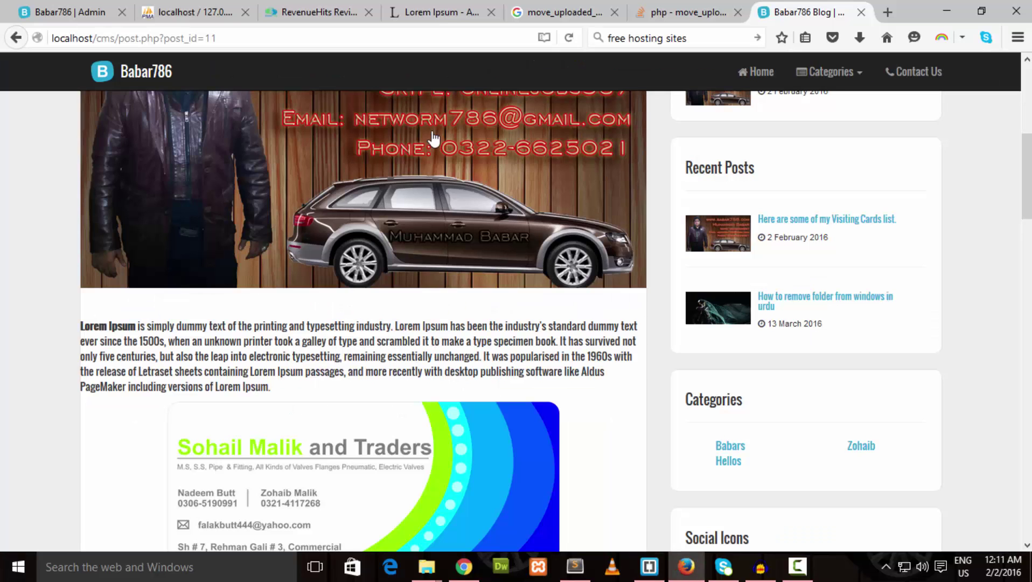
left_click(411, 37)
key("Return")
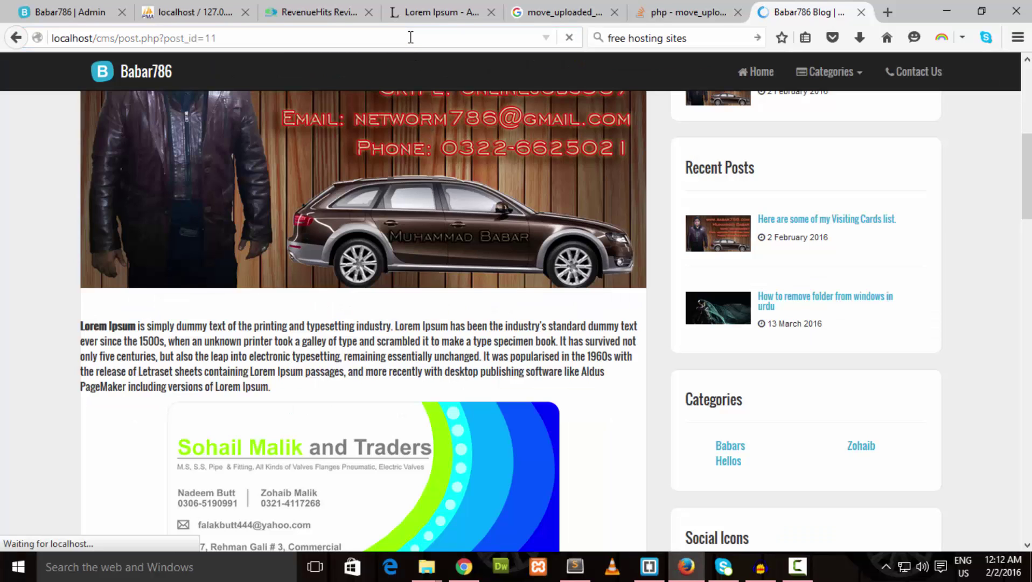
scroll(516, 301, "down", 7)
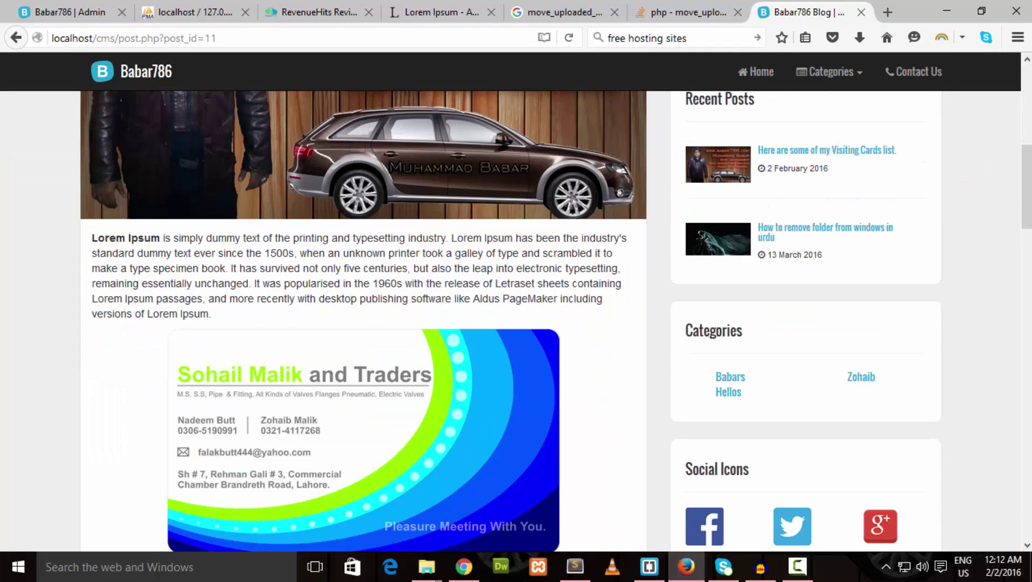
scroll(516, 301, "down", 12)
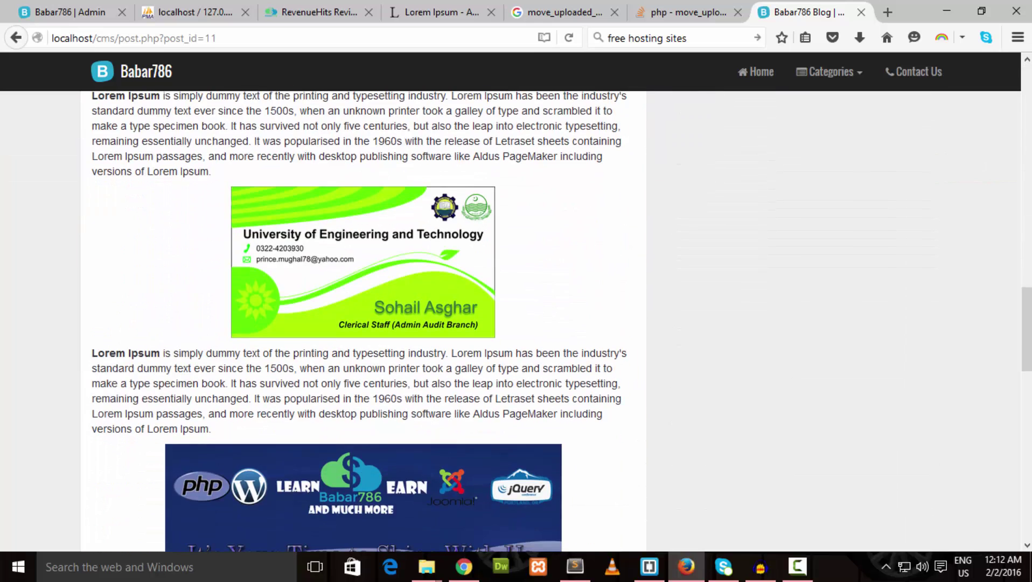
scroll(516, 301, "down", 9)
scroll(516, 302, "up", 8)
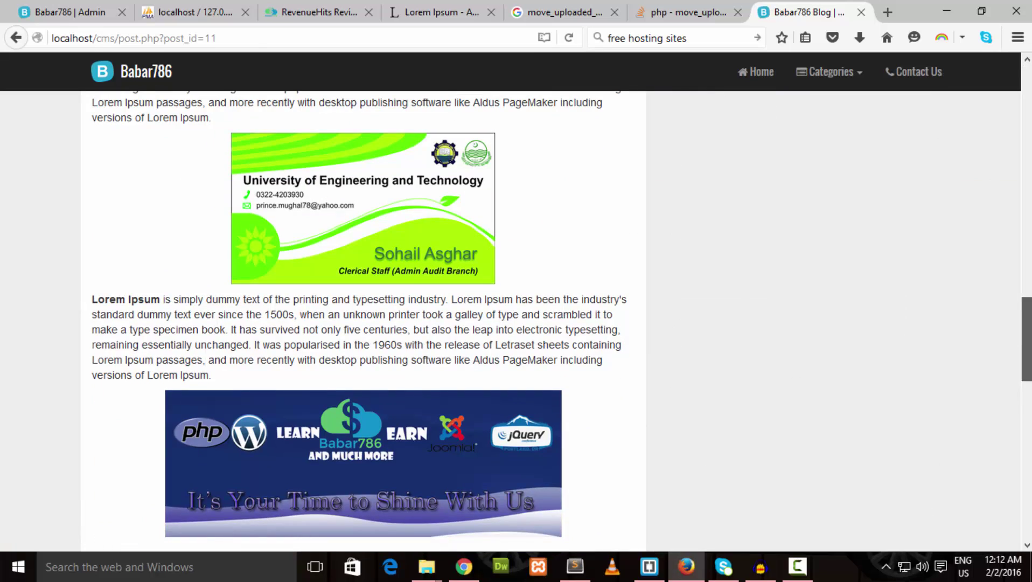
left_click_drag(1029, 346, 1029, 388)
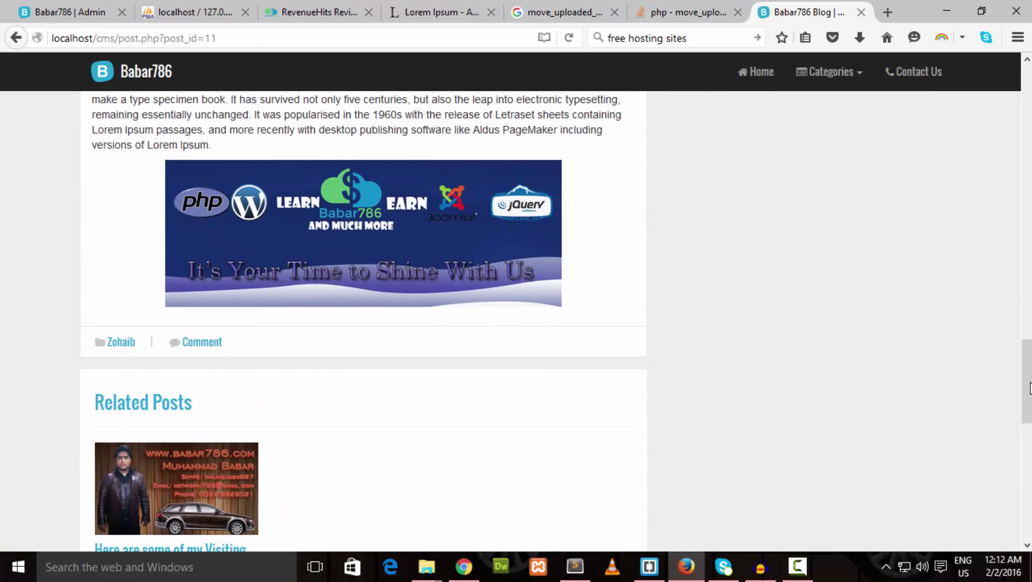
- In Brackets, open the root index.php, change the "desc" paragraph element around the post excerpt to a div, and save
key("alt+Tab")
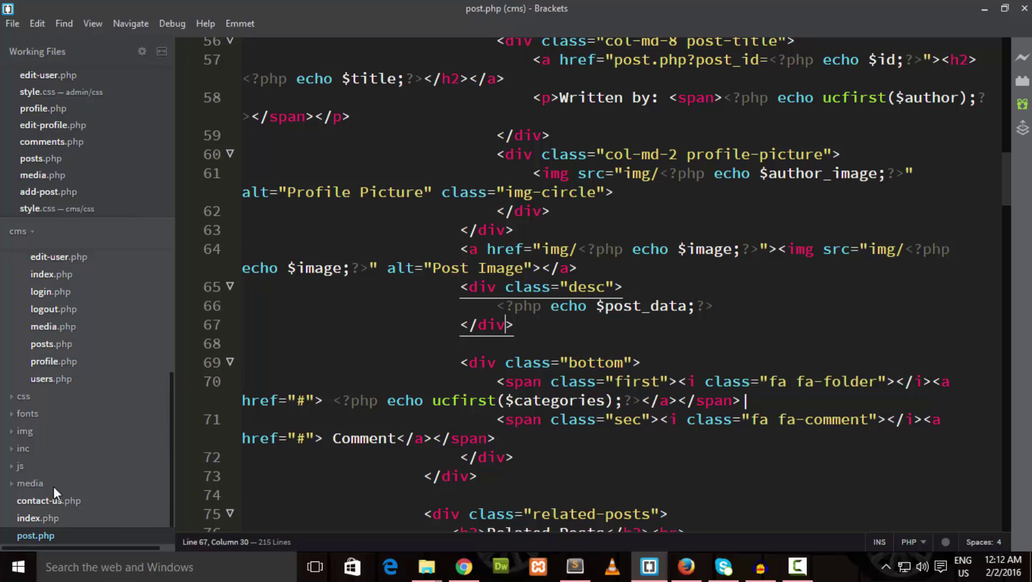
left_click(32, 517)
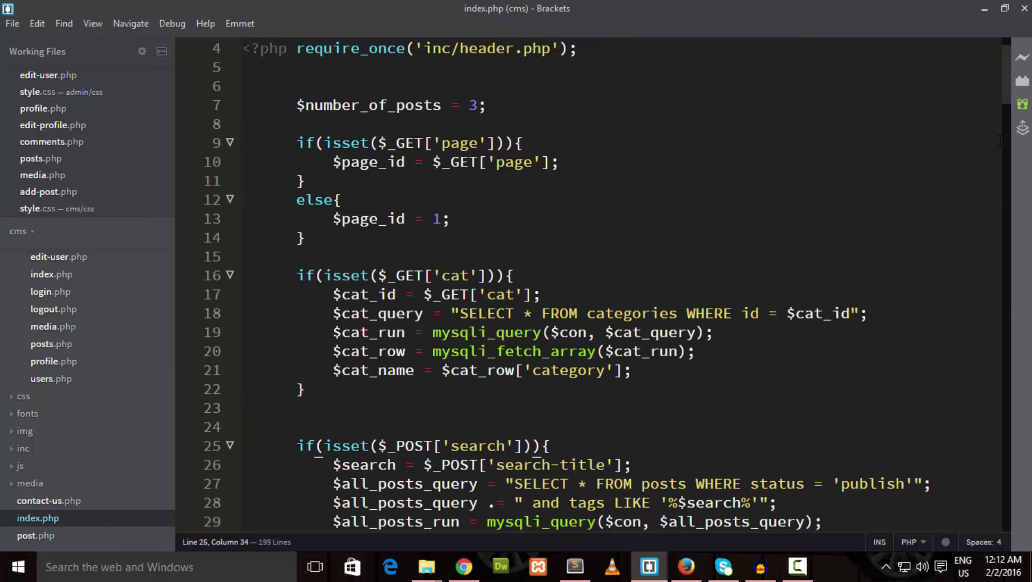
left_click_drag(1003, 97, 1015, 460)
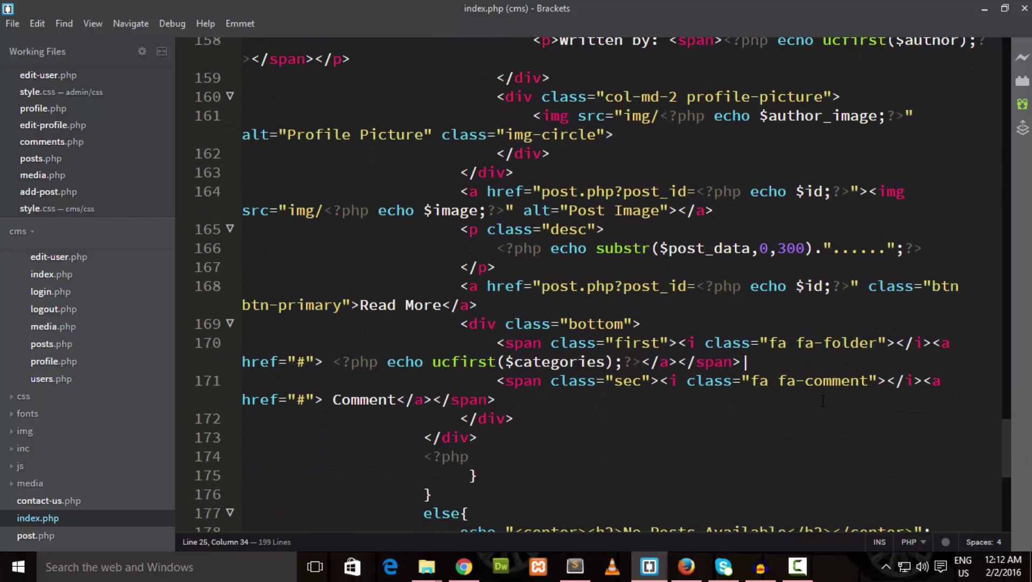
double_click(476, 231)
type("div")
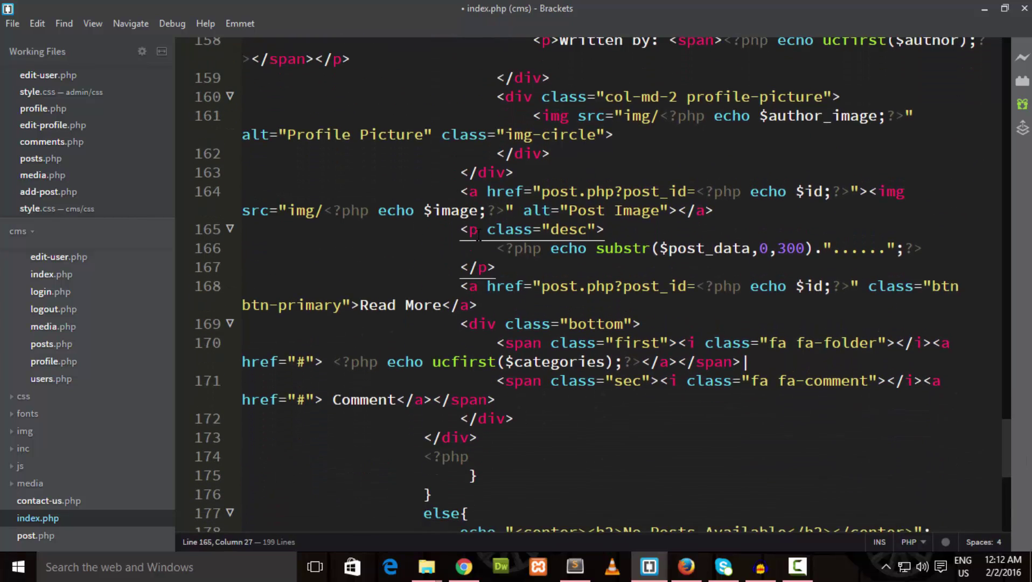
key("Down")
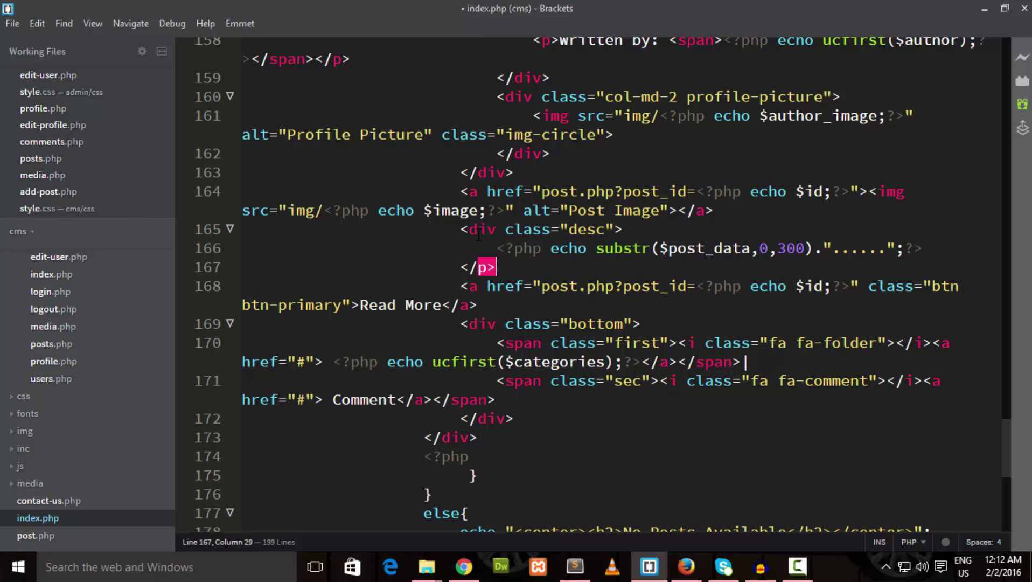
type("div")
key("ctrl+s")
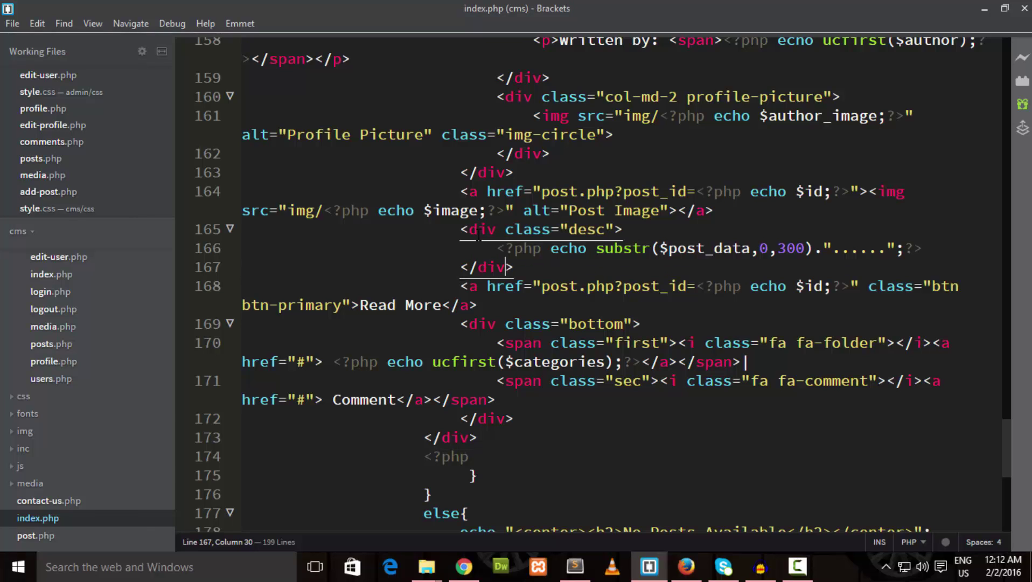
- Return to Firefox, reload the post, open the blog's home page and examine the visiting-cards post's excerpt formatting
key("alt+Tab")
left_click(278, 39)
key("Return")
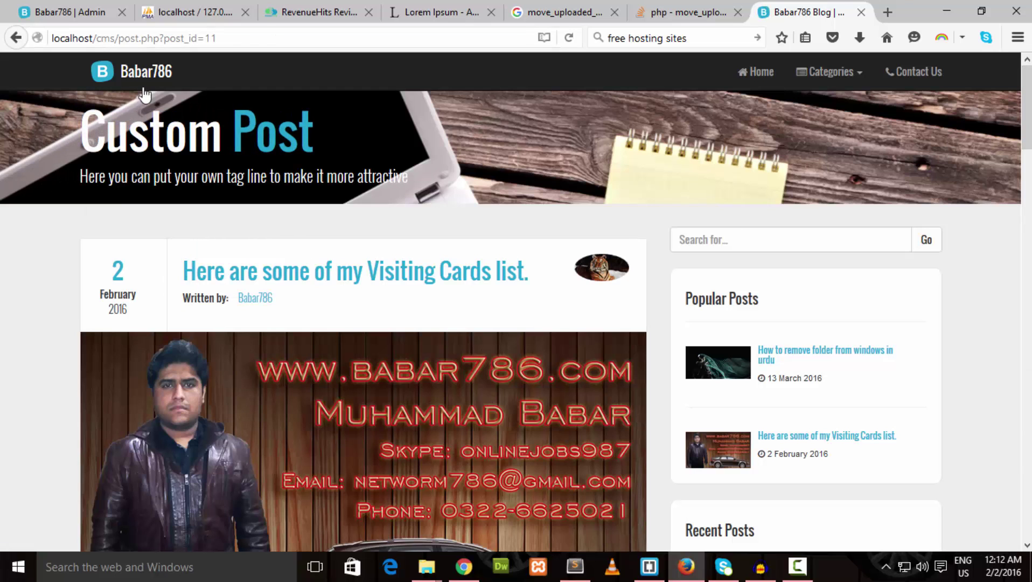
left_click(133, 72)
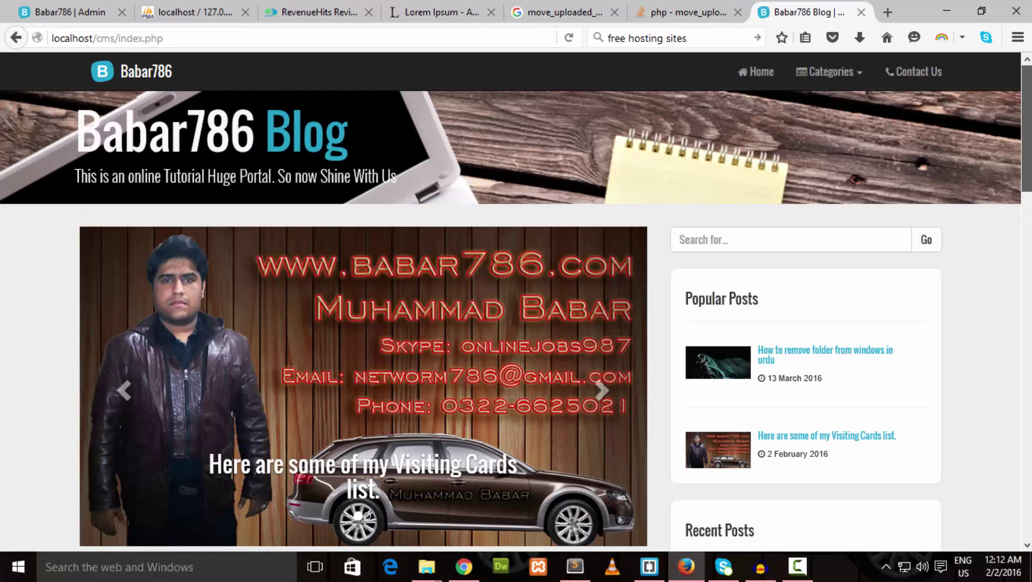
scroll(516, 323, "down", 6)
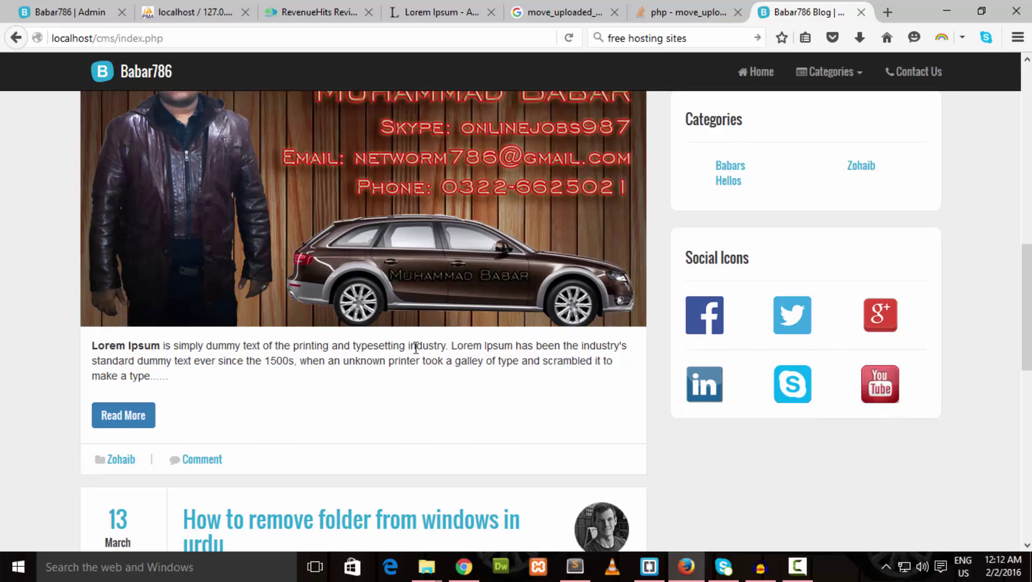
scroll(555, 323, "up", 8)
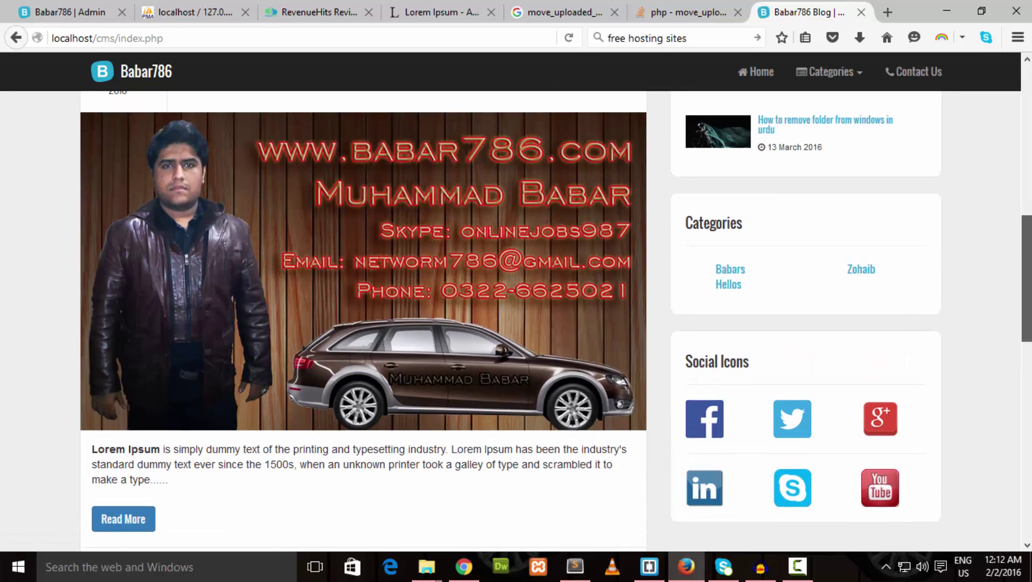
scroll(516, 324, "down", 8)
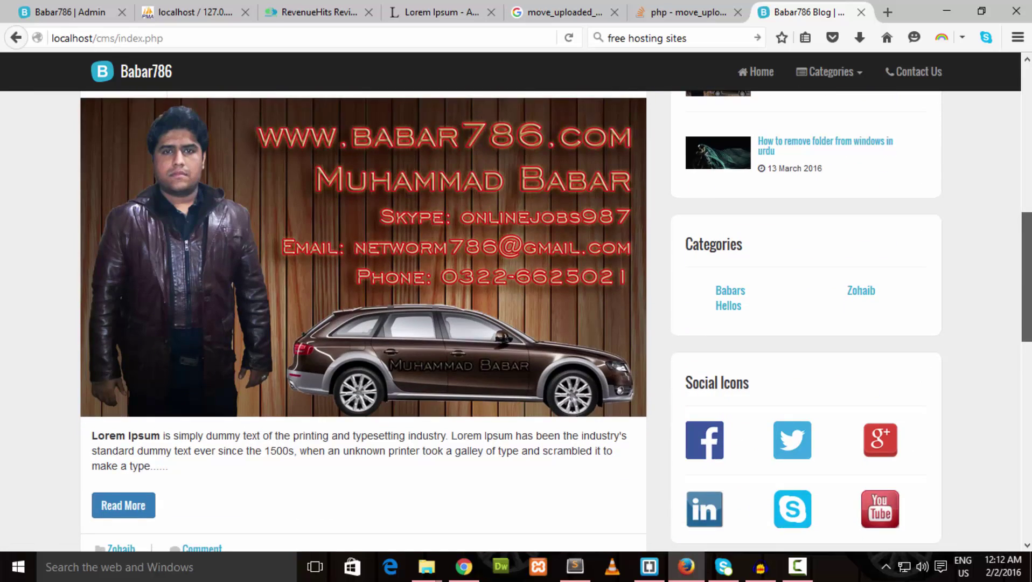
scroll(516, 323, "up", 4)
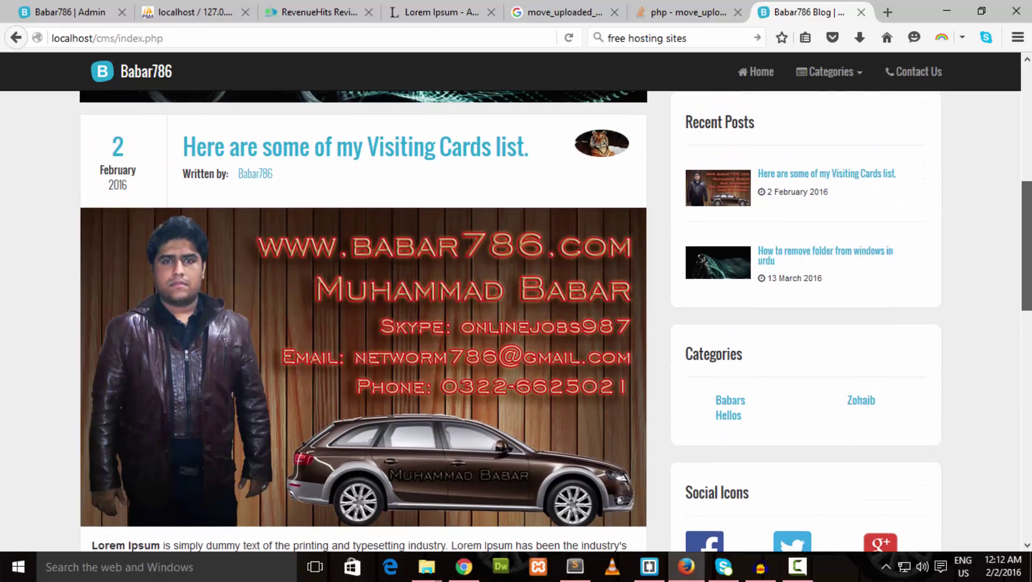
scroll(516, 324, "down", 4)
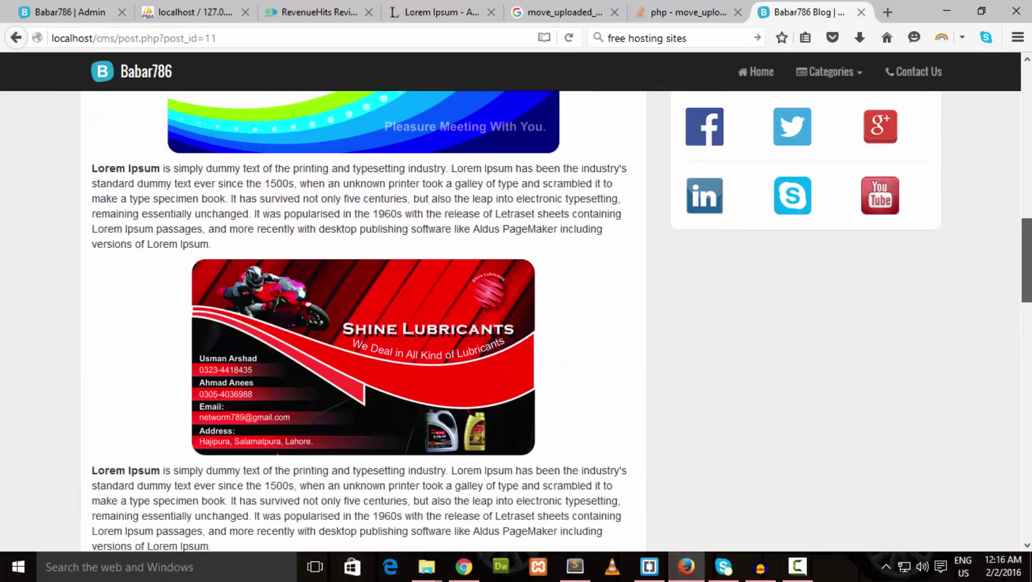
scroll(516, 323, "up", 10)
- Start a new post in the CMS admin and title it "Revenue Hits Reviews 2016 Latest"
left_click(100, 5)
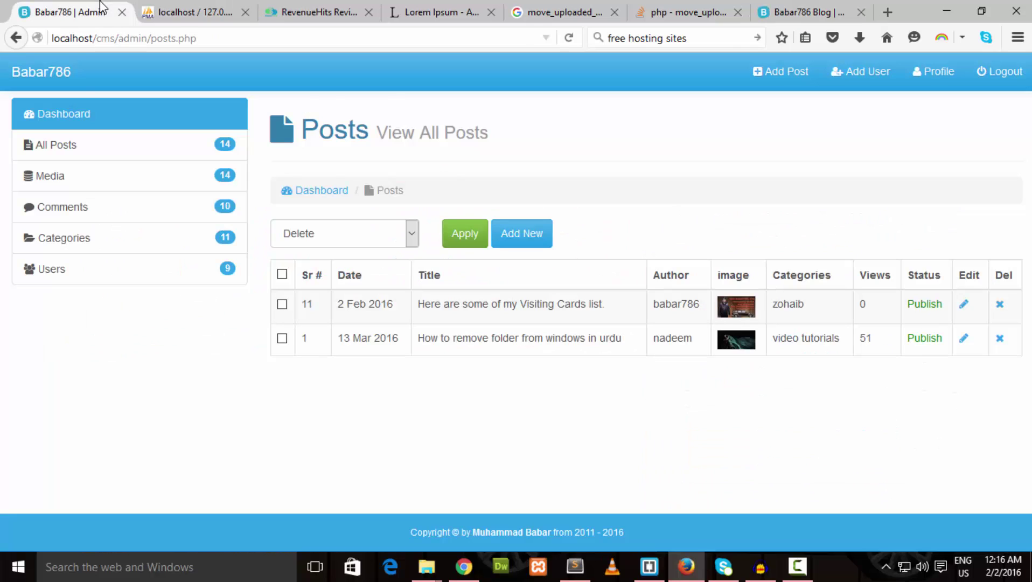
left_click(775, 71)
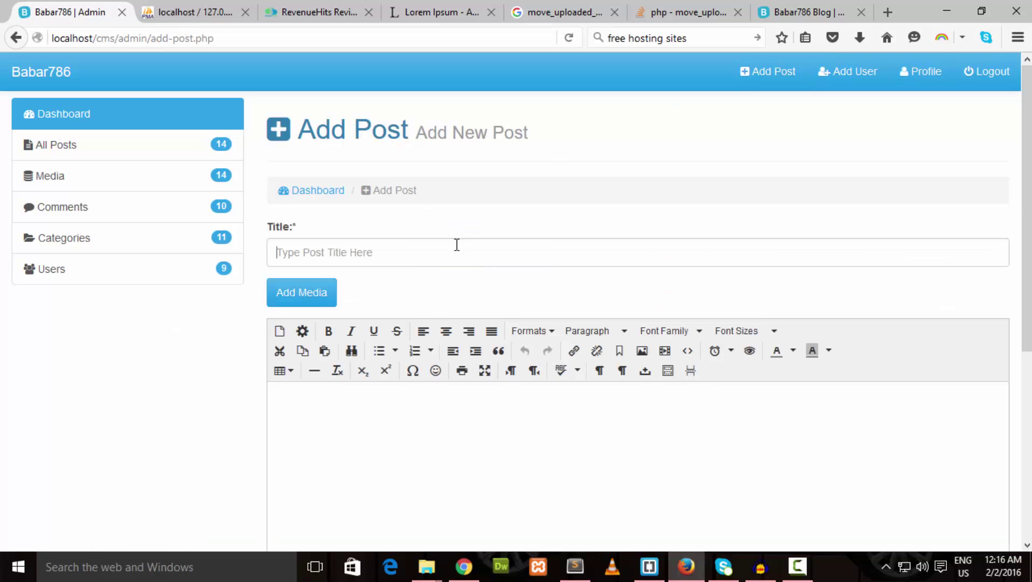
left_click(457, 245)
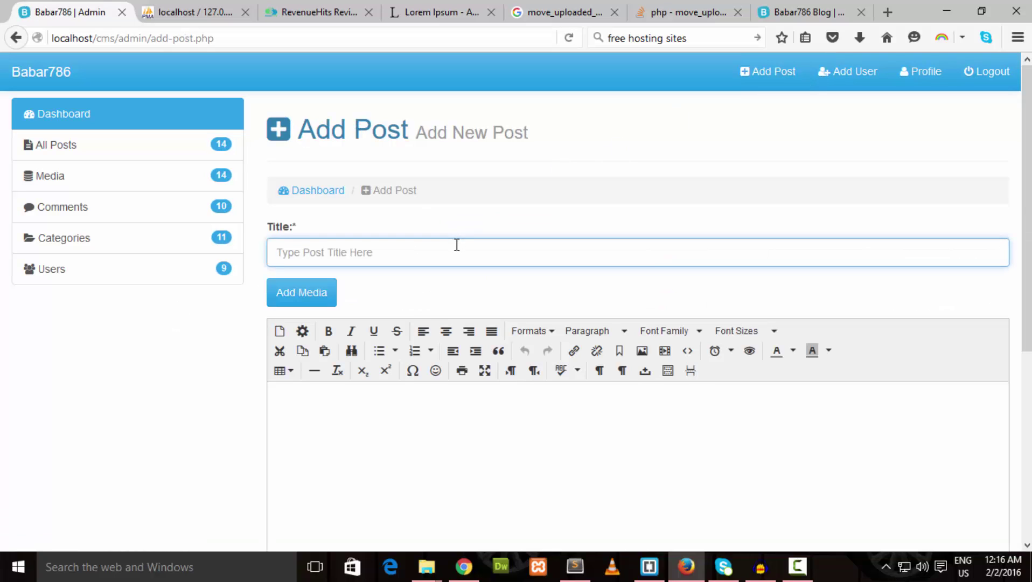
type("Revenue Hits Reviews 2016 Latest")
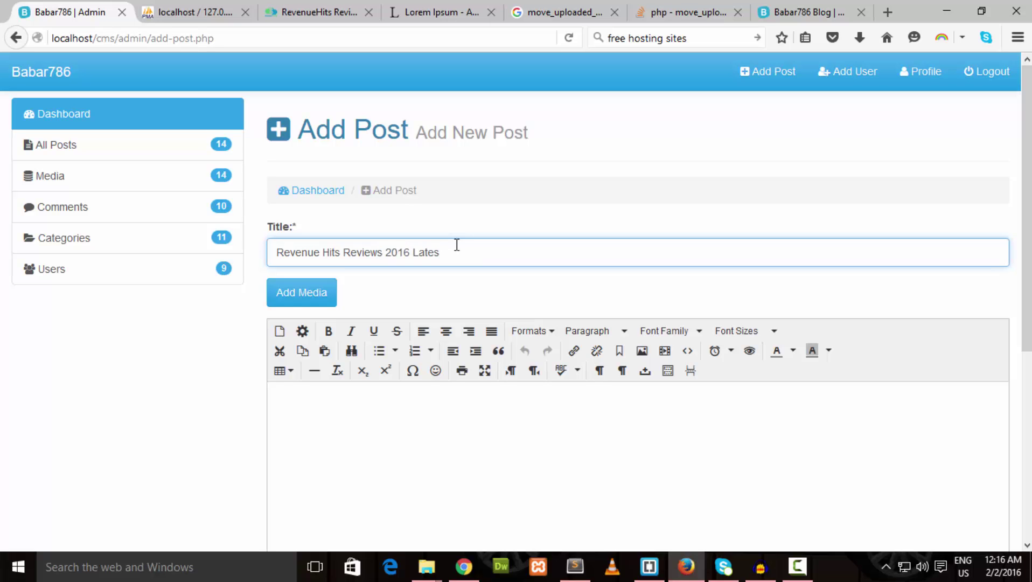
- Check the selected RevenueHits review article in its browser tab and paste the copied article into the new post's body
left_click(338, 8)
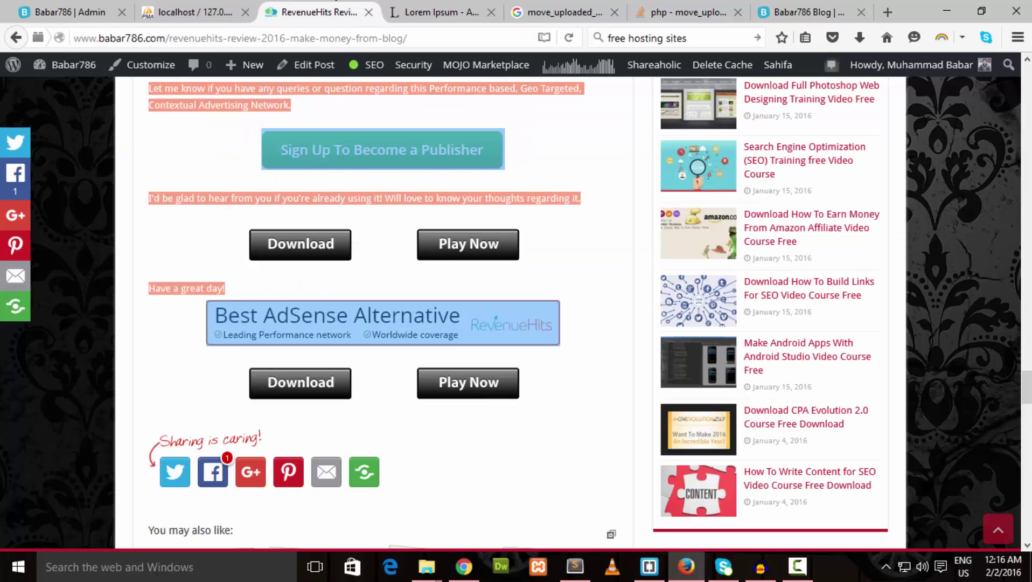
scroll(819, 269, "up", 6)
scroll(511, 312, "up", 3)
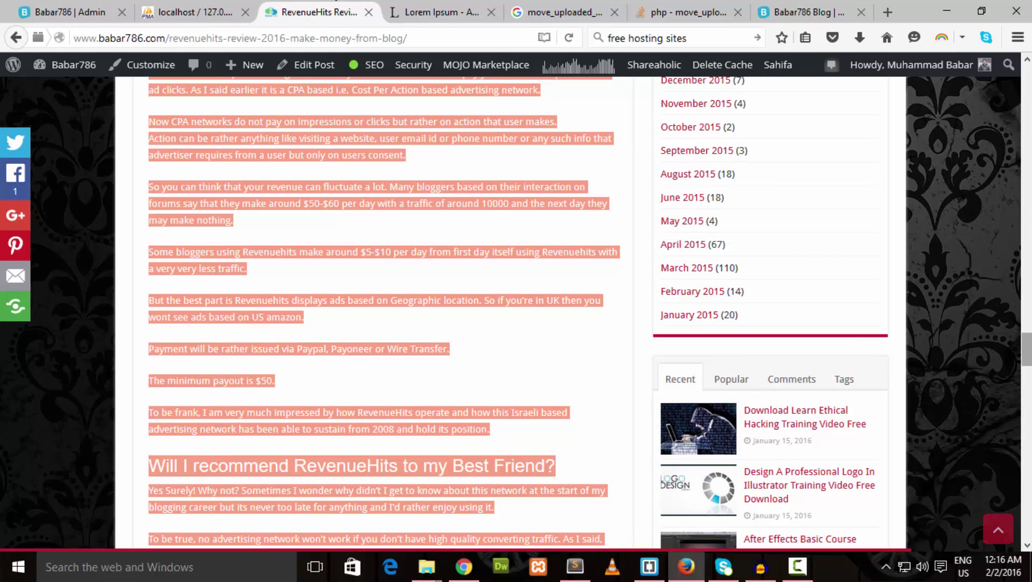
left_click(80, 11)
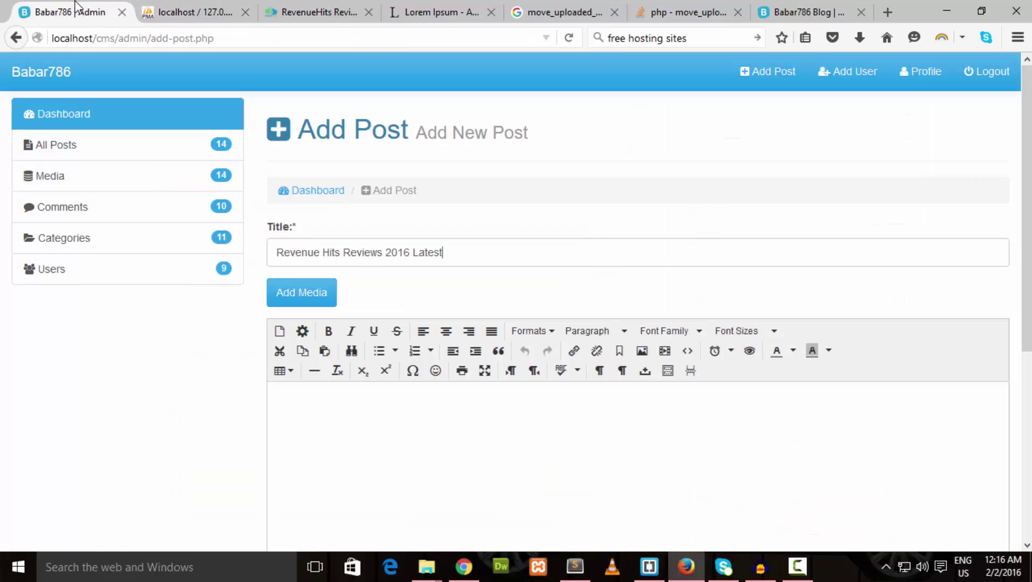
left_click(416, 414)
key("ctrl+v")
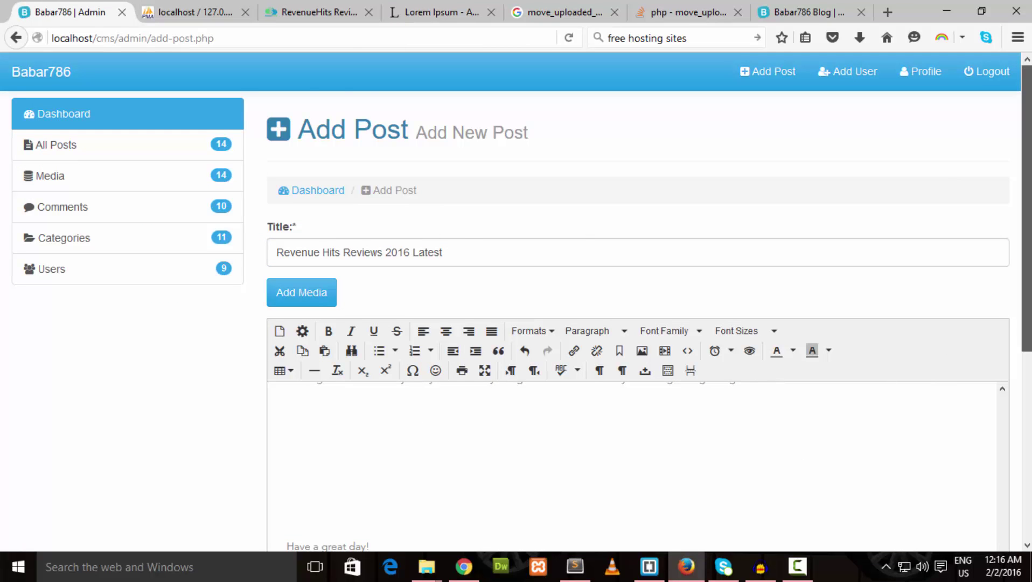
- Delete the embedded advertisements from the pasted article: the closing AdSense-alternative banner, the Start button block and the one after the dashboard screenshot
scroll(932, 383, "down", 3)
scroll(635, 329, "down", 2)
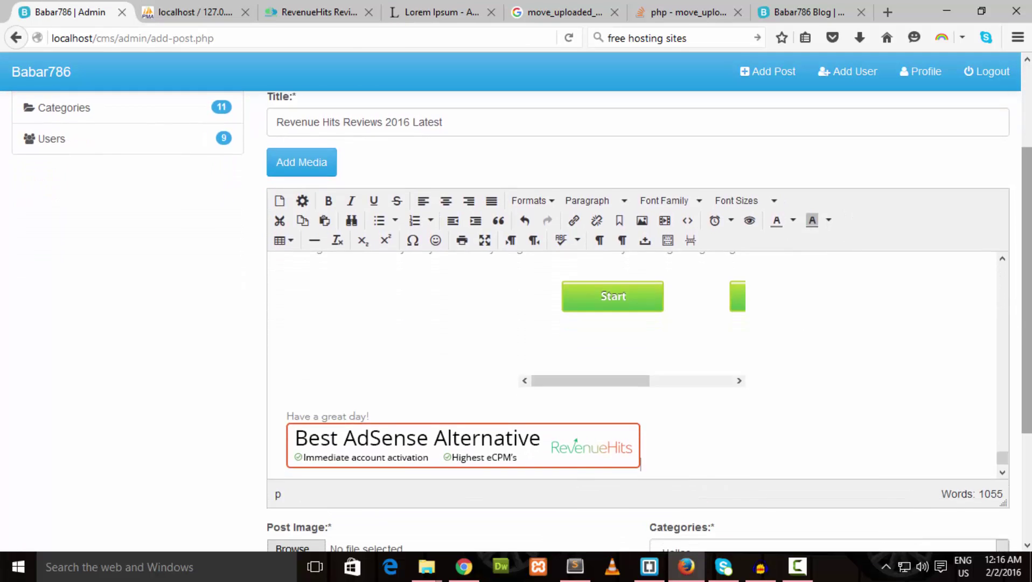
left_click(560, 447)
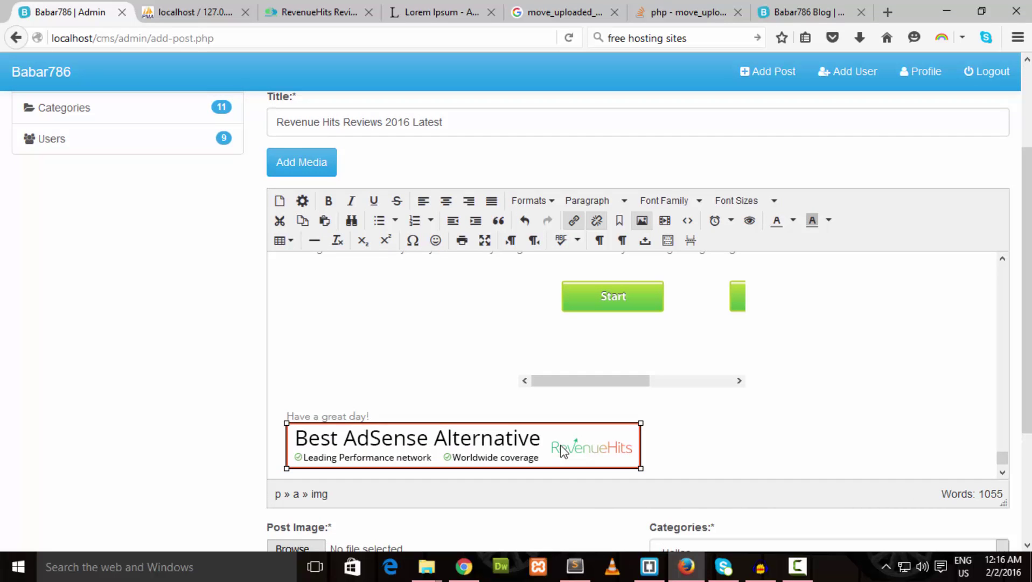
key("Delete")
left_click(628, 314)
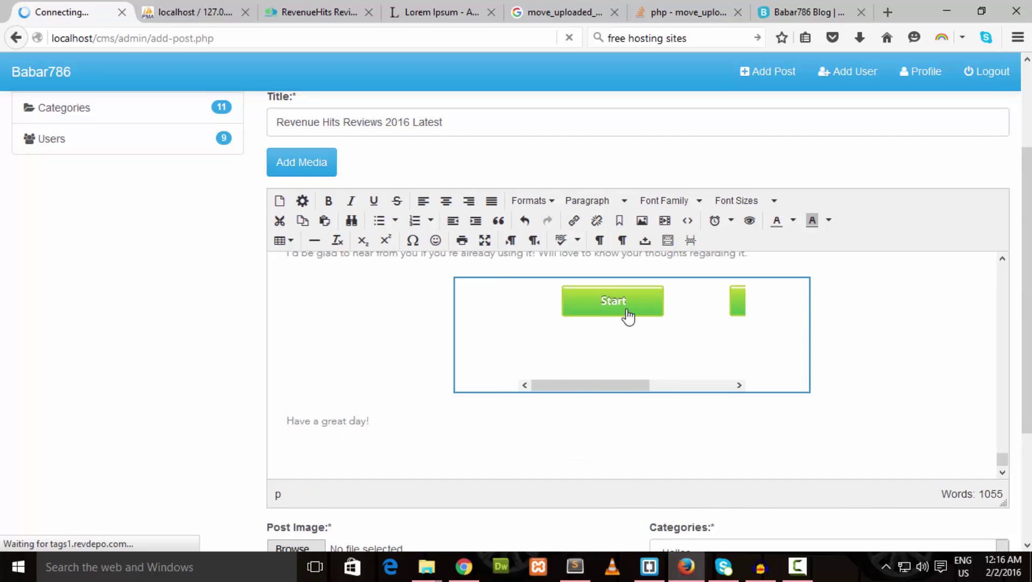
key("Delete")
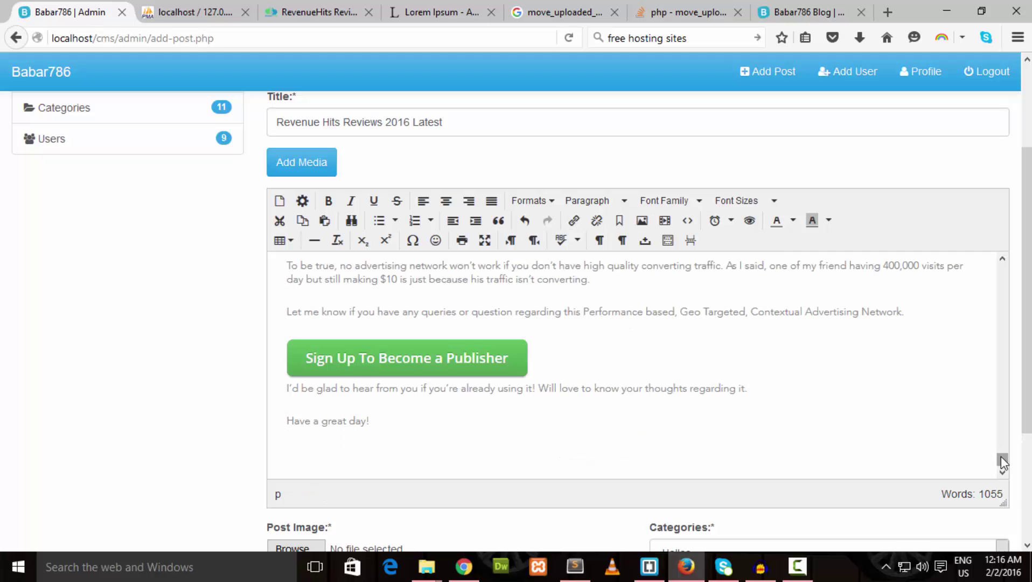
left_click_drag(1000, 456, 978, 366)
left_click(621, 327)
key("Delete")
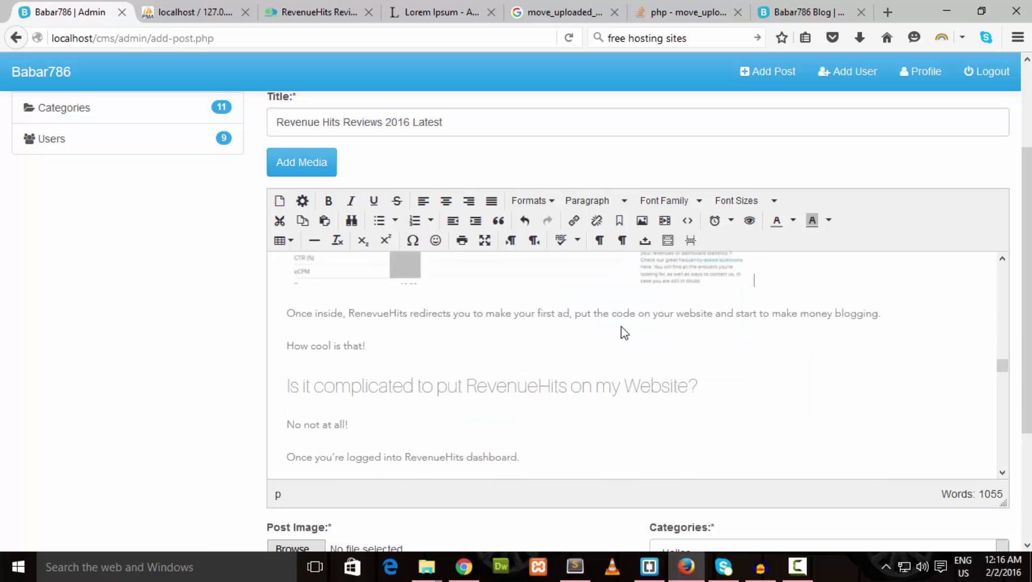
- Center the two "Performance Superheroes" images, above "What Is RevenueHits?" and under "Design and Interface"
left_click_drag(1002, 358, 1014, 309)
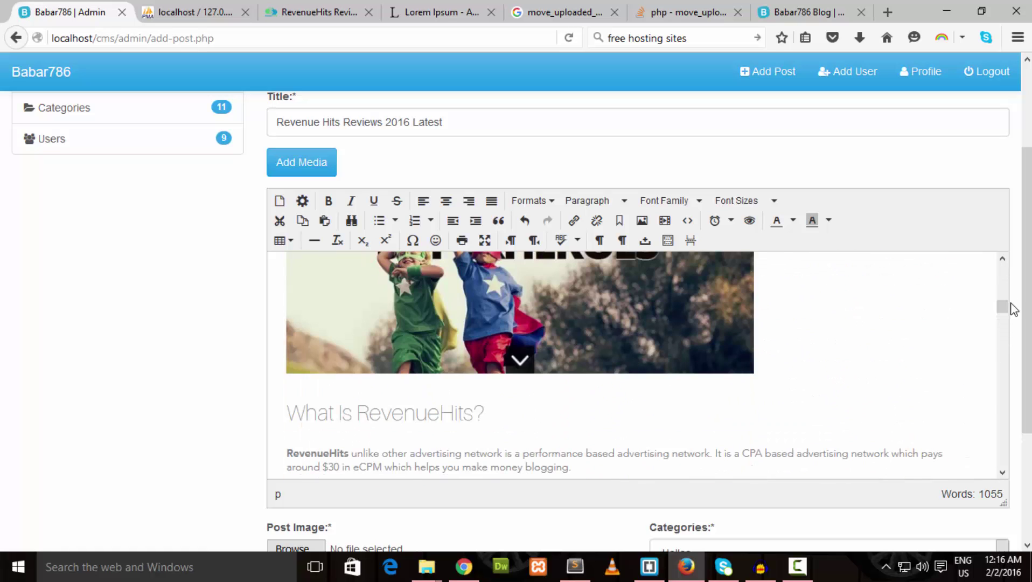
left_click(728, 304)
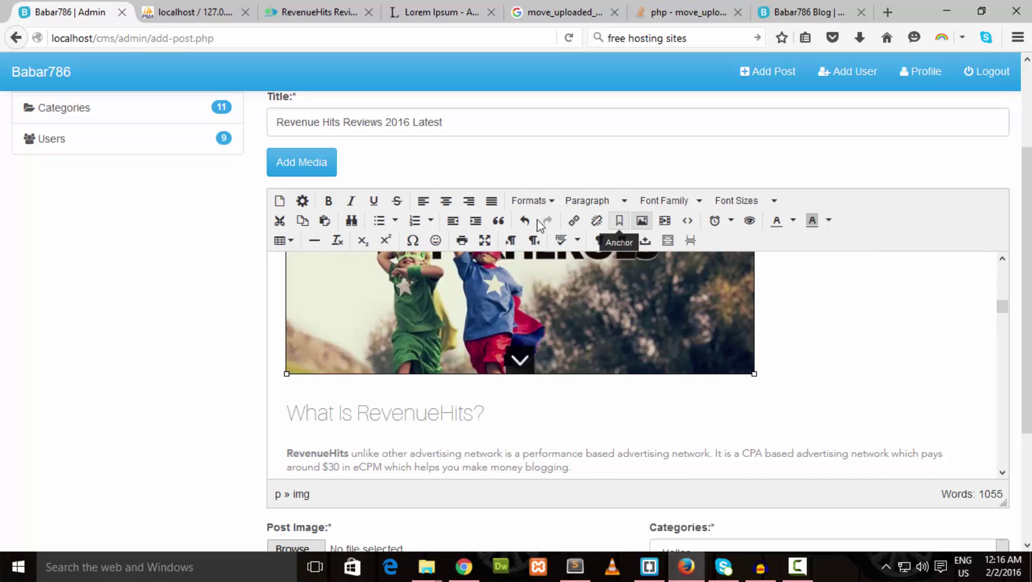
left_click(446, 201)
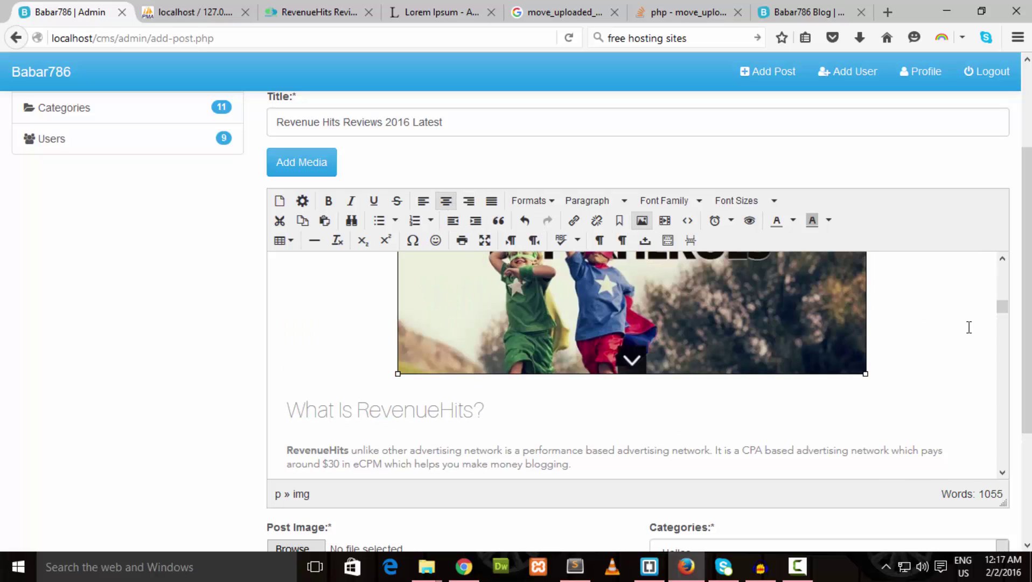
left_click_drag(1001, 305, 1000, 339)
left_click(625, 425)
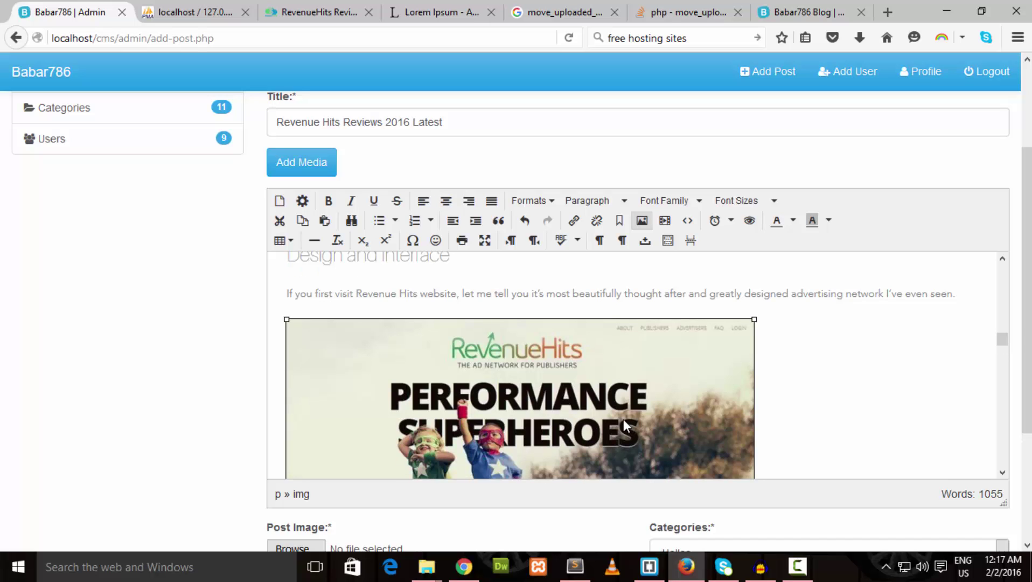
left_click(446, 201)
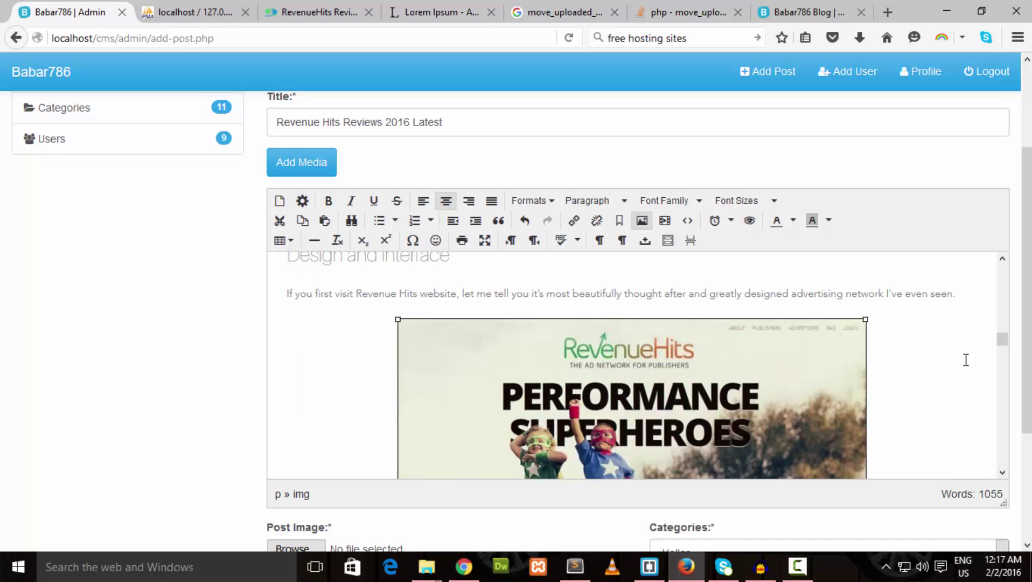
- Center the My Placements screenshot and the RevenueHits dashboard overview screenshot in the post body
left_click_drag(1002, 341, 1002, 382)
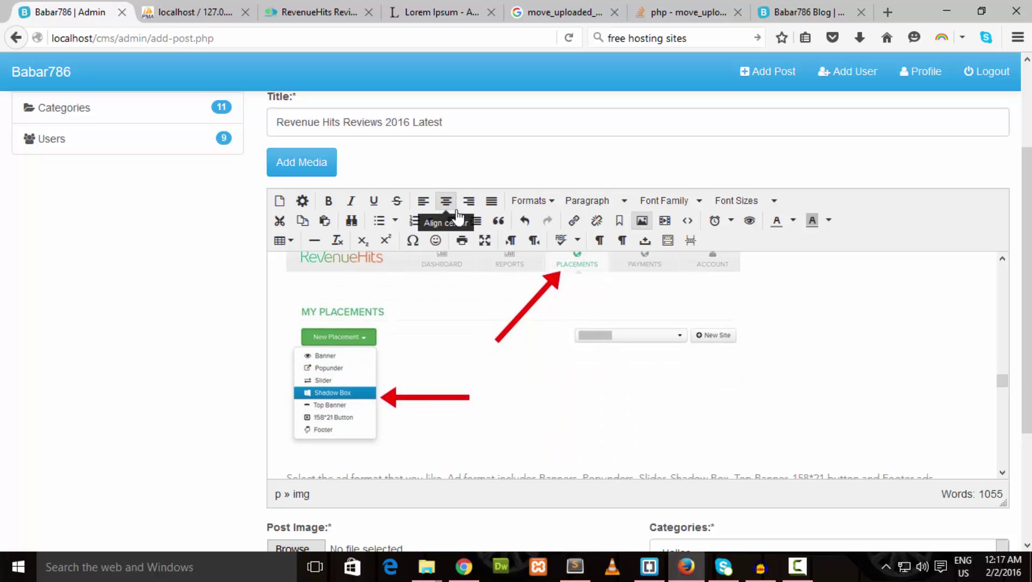
left_click(460, 330)
left_click(447, 202)
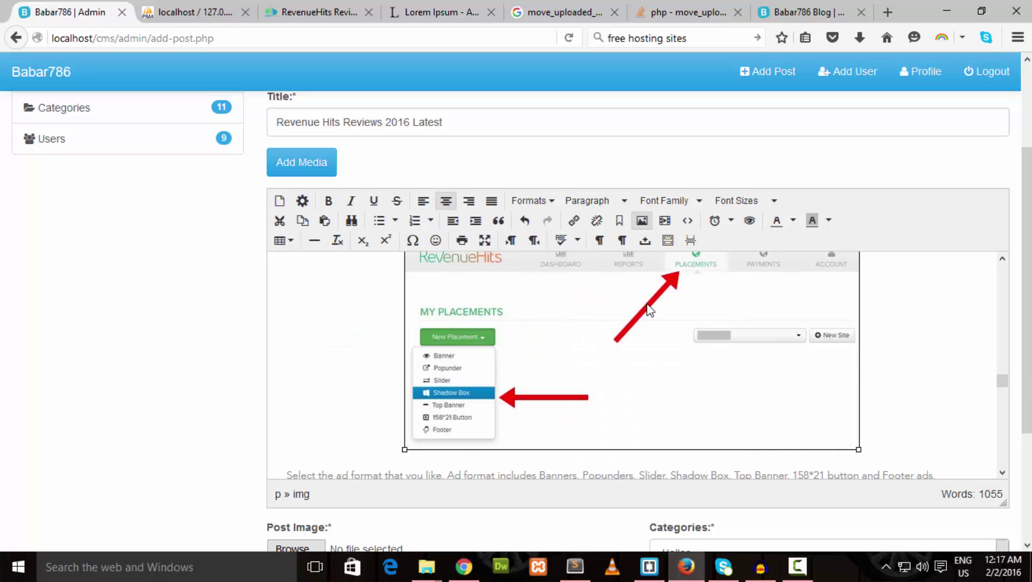
left_click_drag(1002, 372, 1002, 351)
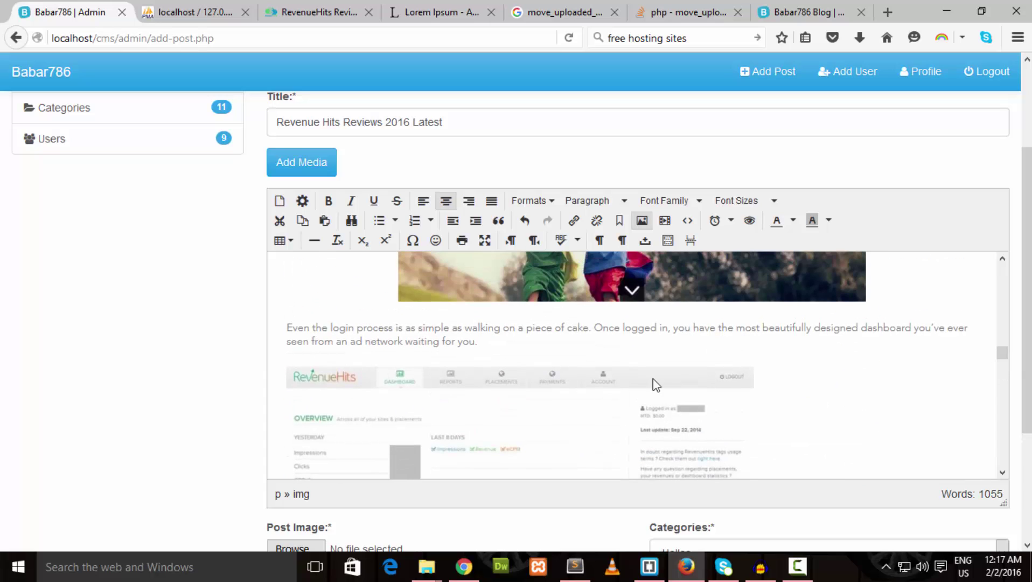
left_click(614, 385)
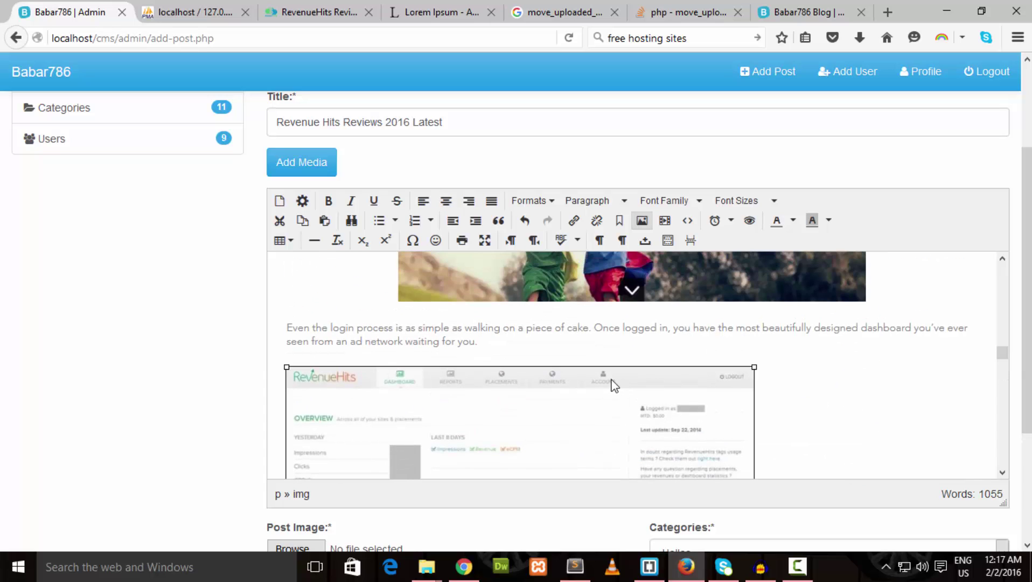
left_click(447, 201)
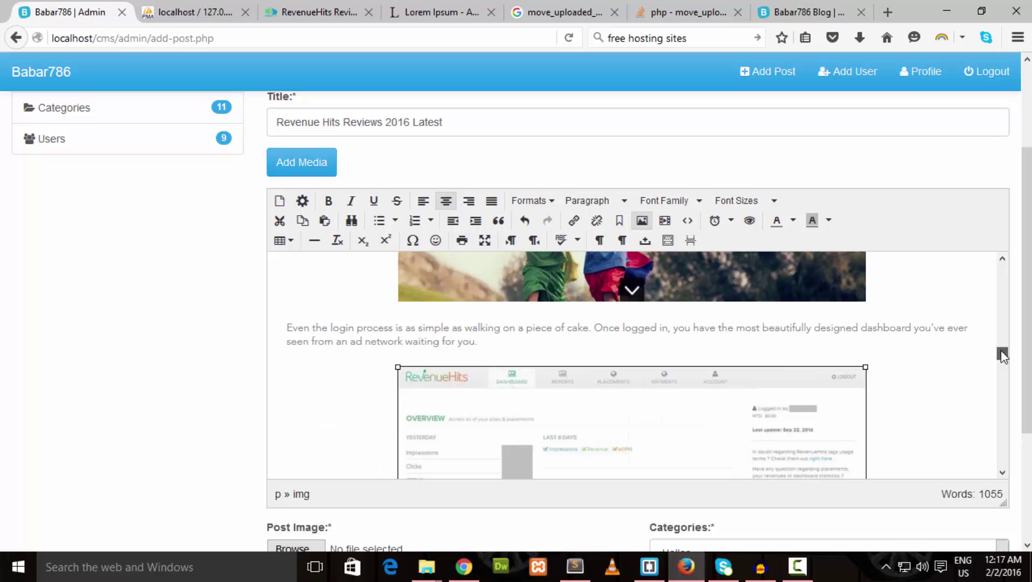
- Center the "Best Ad Size" placement properties screenshot and the placement list screenshot above "How can RevenueHits Pay Me?"
left_click_drag(1002, 355, 995, 411)
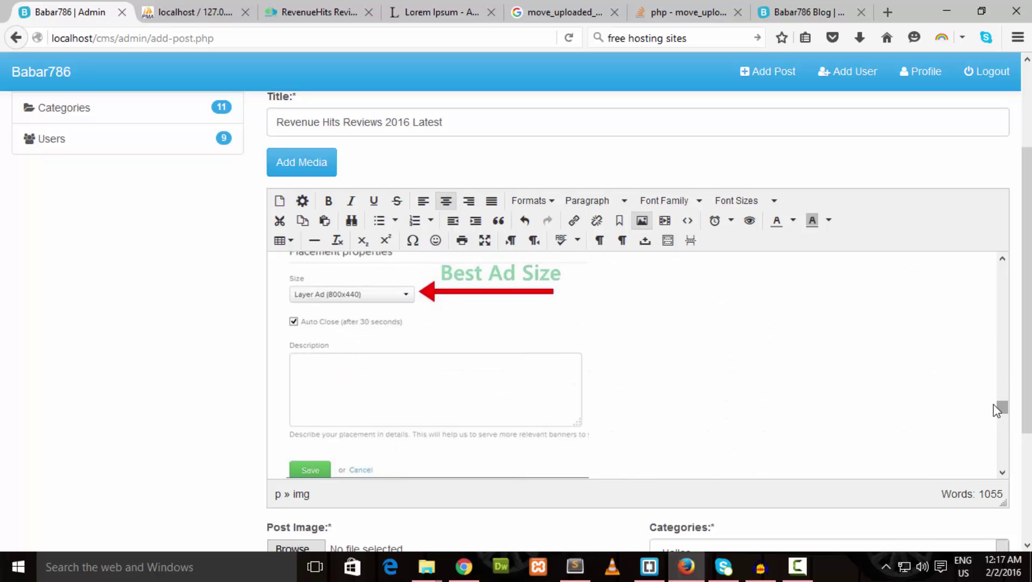
left_click(573, 396)
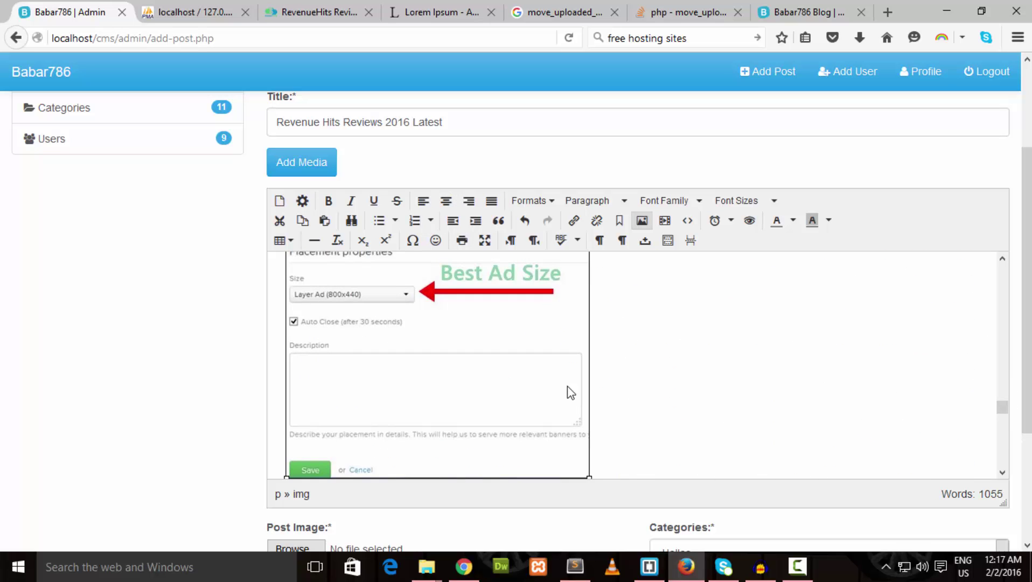
left_click(445, 205)
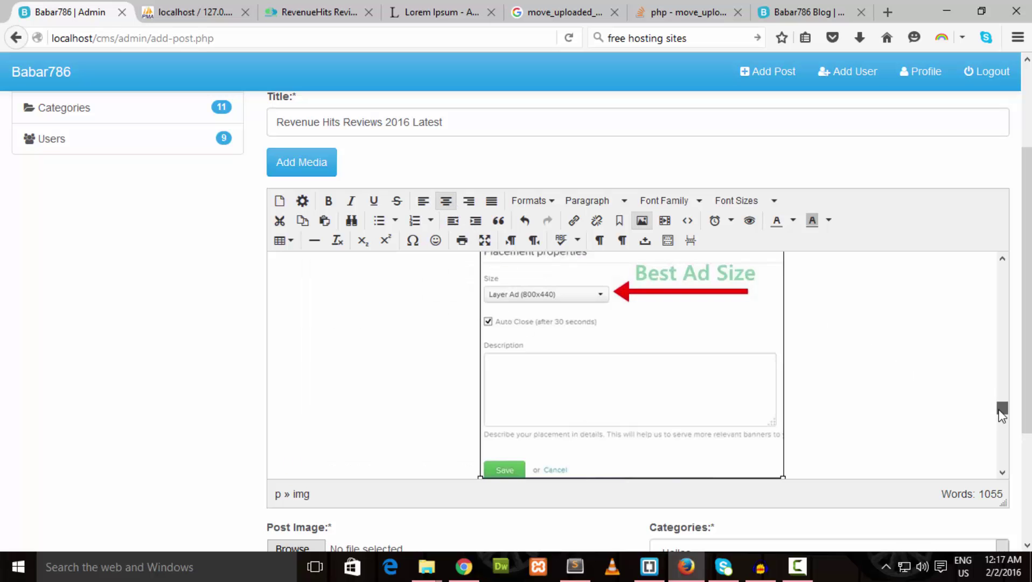
left_click_drag(1001, 414, 1001, 422)
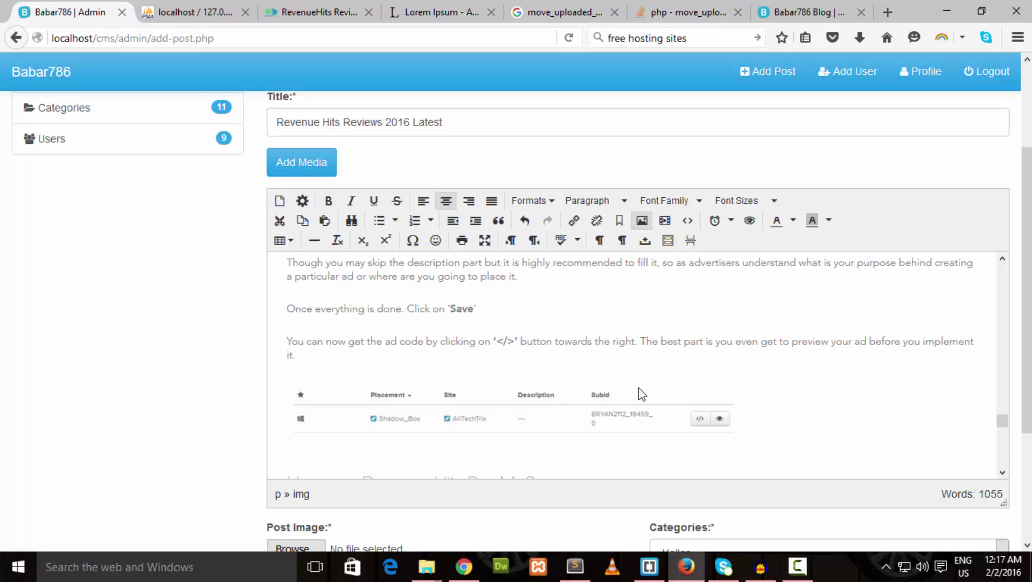
left_click(612, 407)
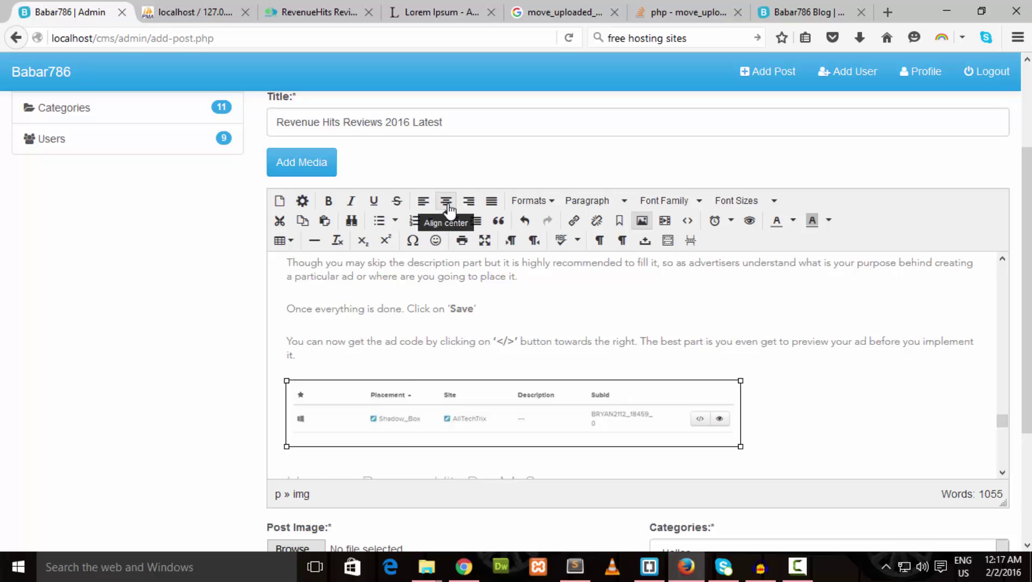
left_click(469, 201)
- Enter "revenue, hits, reviews," as the post's tags
mouse_move(1001, 427)
left_mouse_down()
mouse_move(1004, 475)
mouse_move(1006, 436)
left_mouse_up()
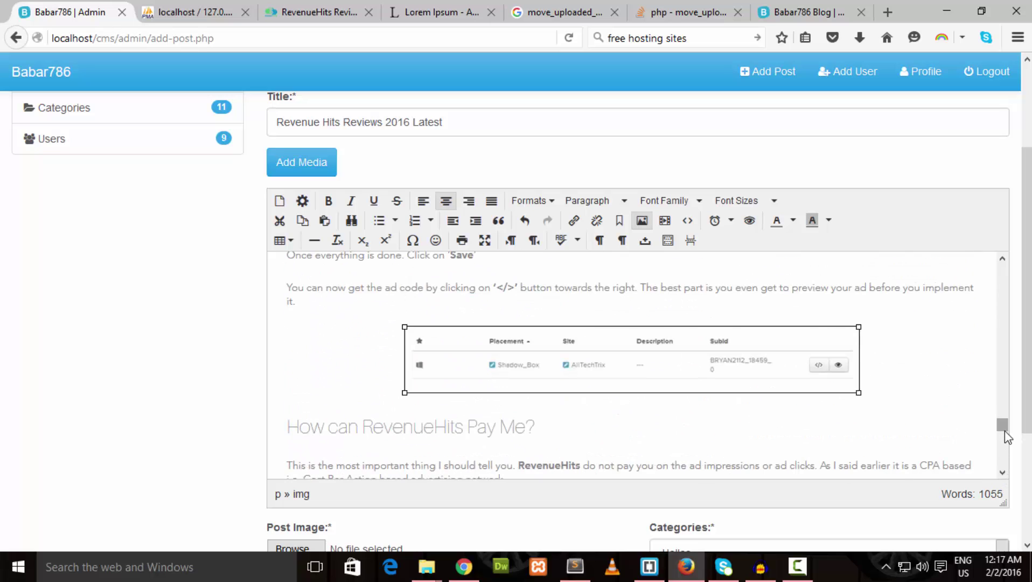
scroll(993, 459, "down", 3)
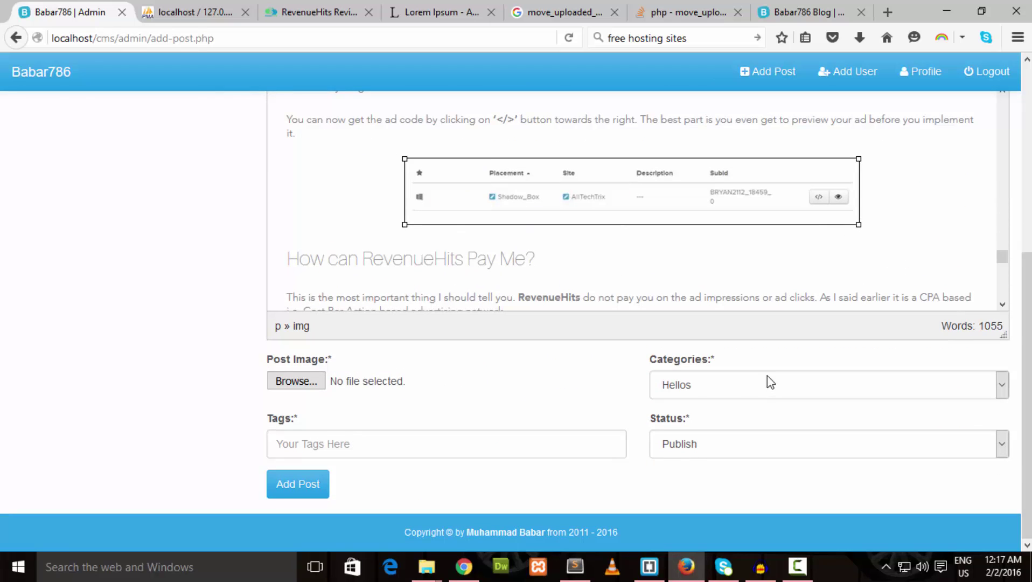
left_click(451, 443)
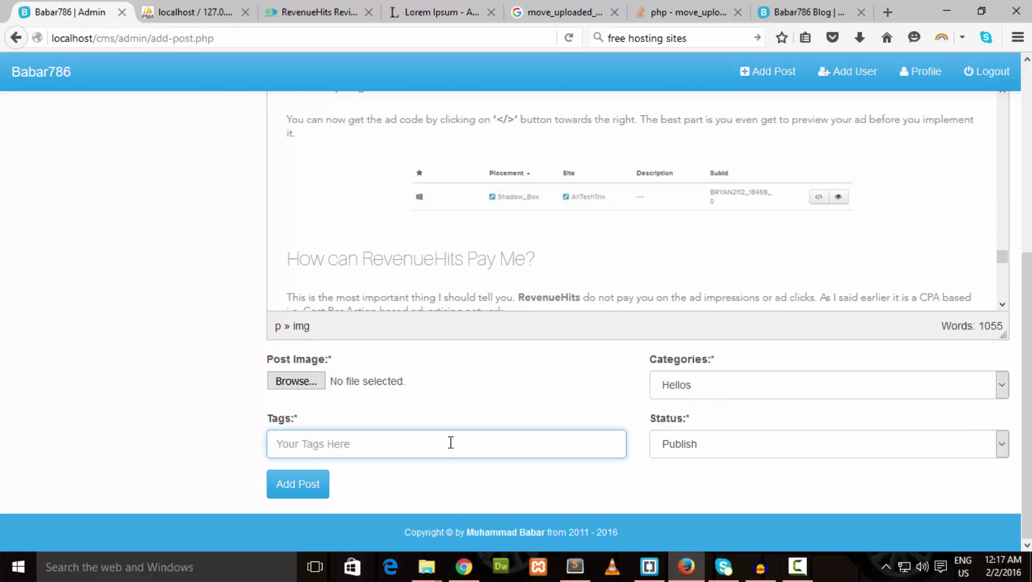
type("revenue, hits, reviews,")
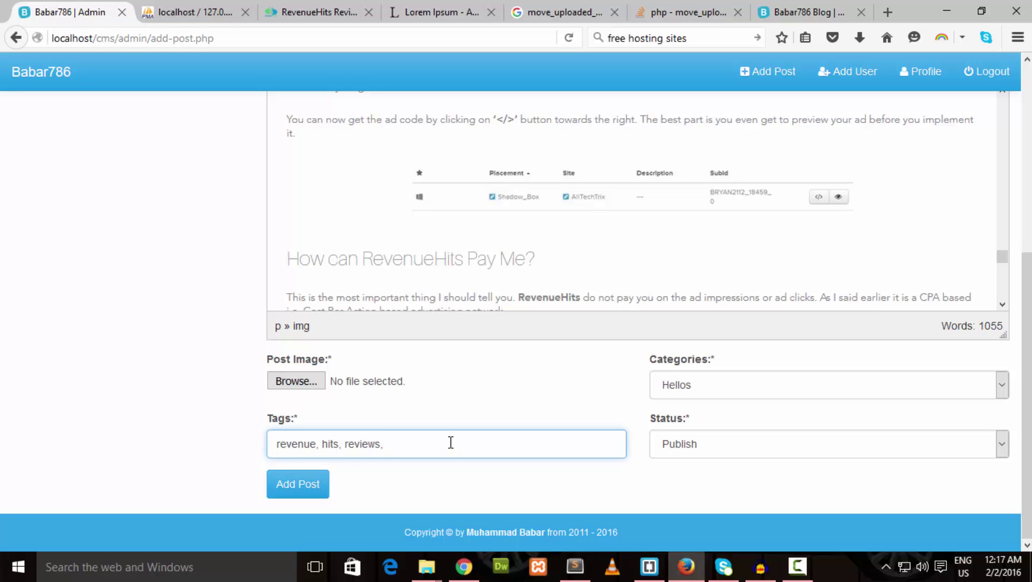
- Save the lead image of the original RevenueHits review article to the Desktop as RevenueHits-Review.jpg
left_click(307, 386)
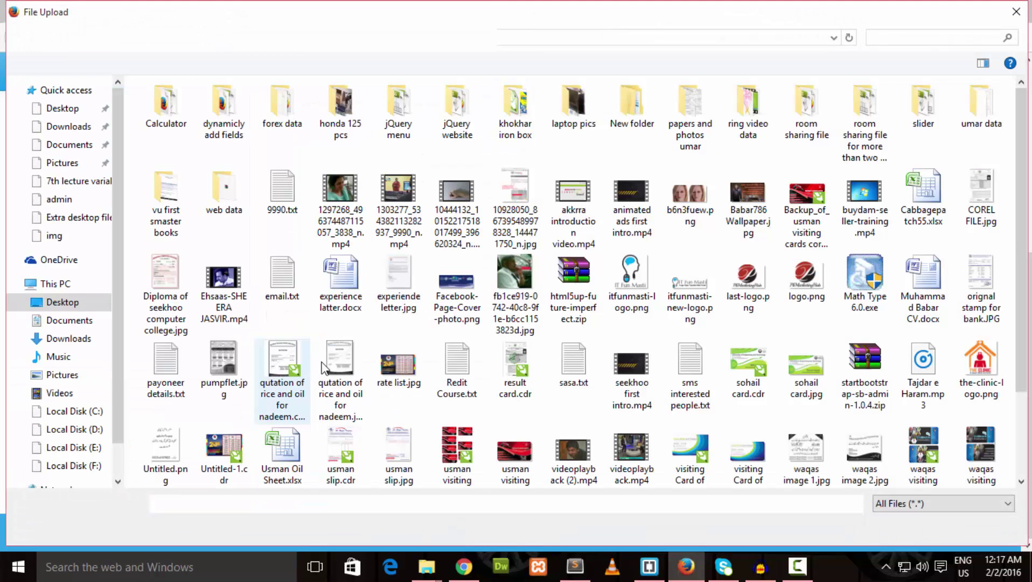
left_click(1016, 11)
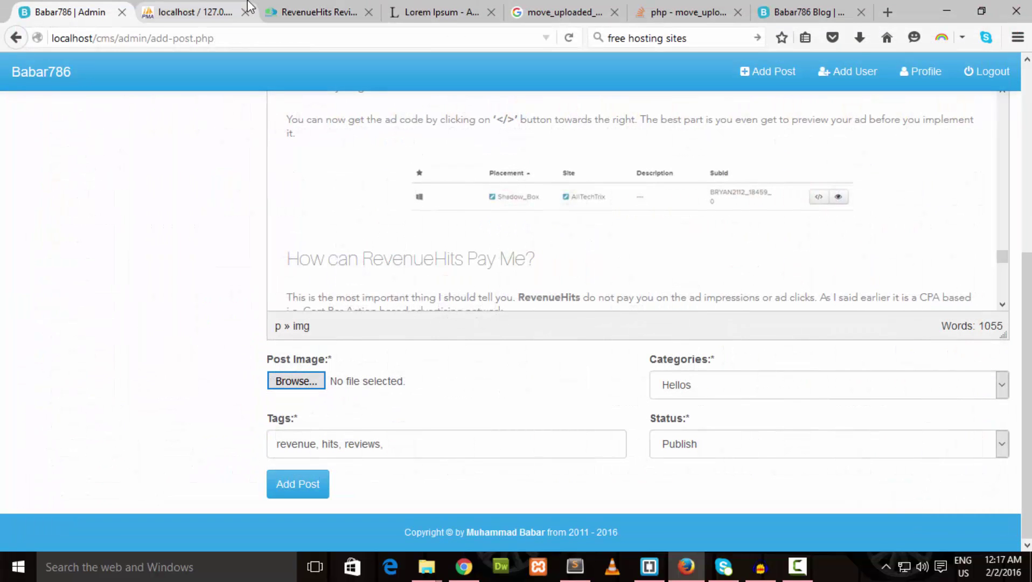
left_click(330, 12)
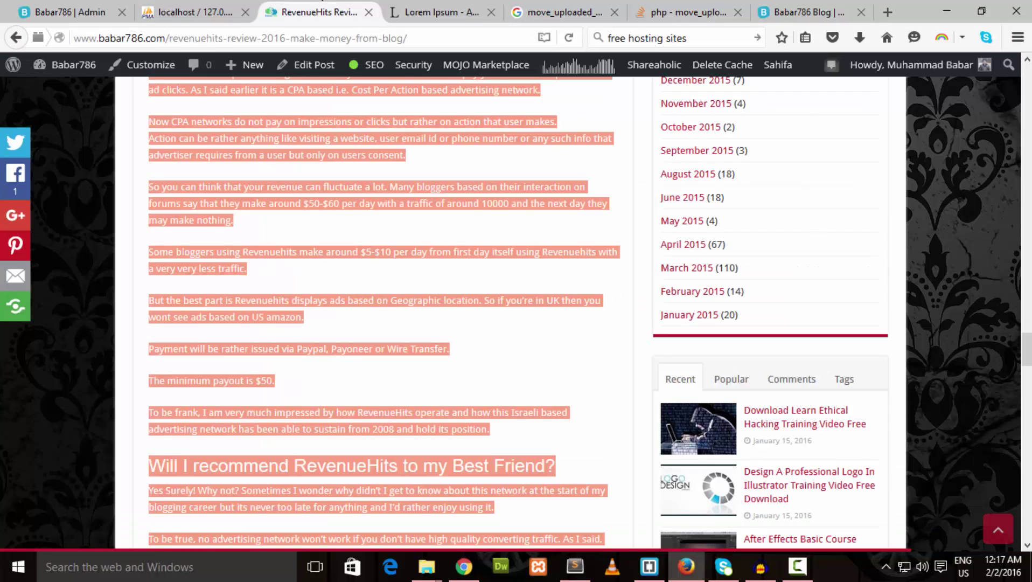
left_click_drag(1027, 350, 1027, 84)
scroll(346, 241, "down", 5)
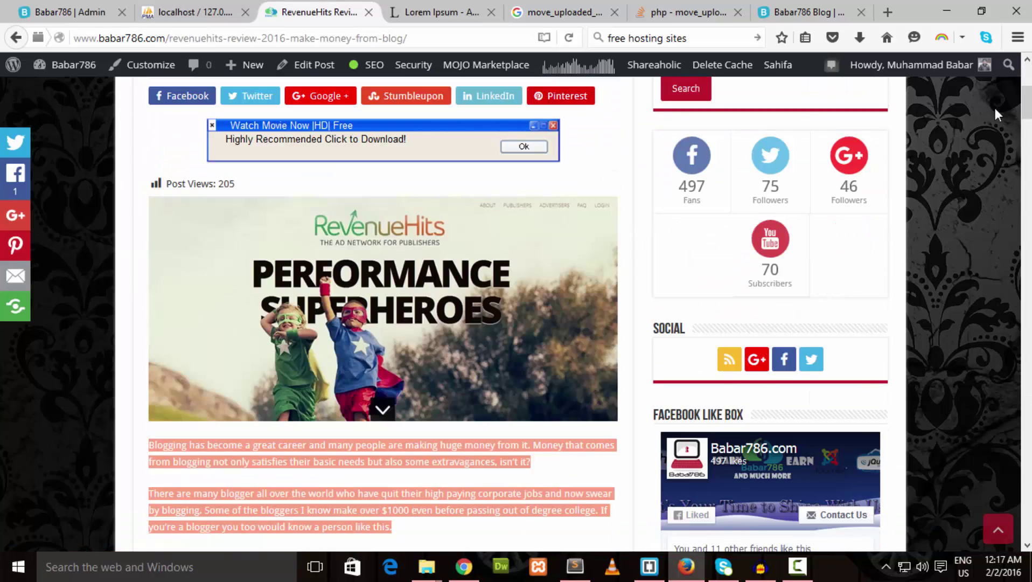
left_click(346, 240)
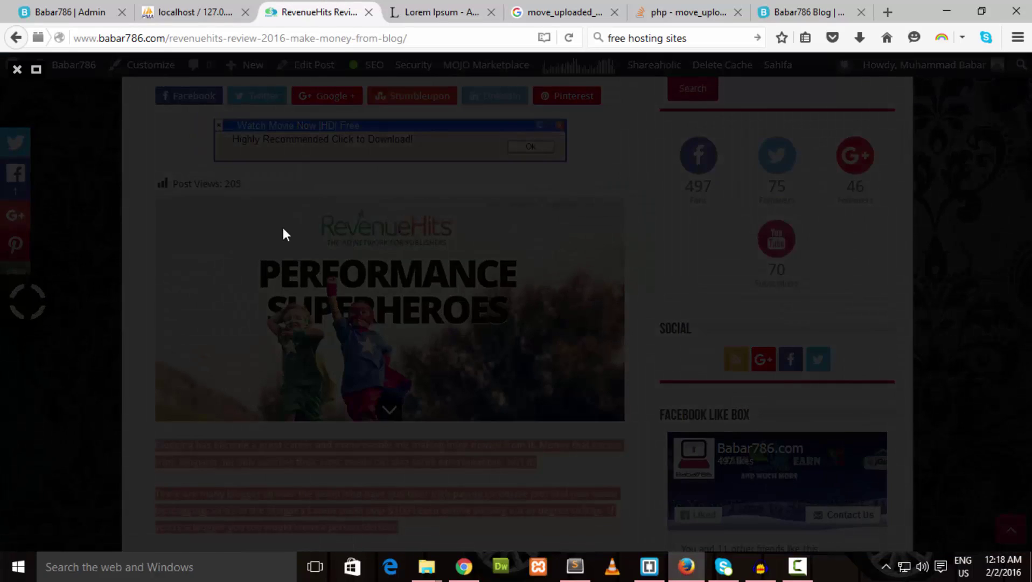
left_click(283, 227)
right_click(305, 230)
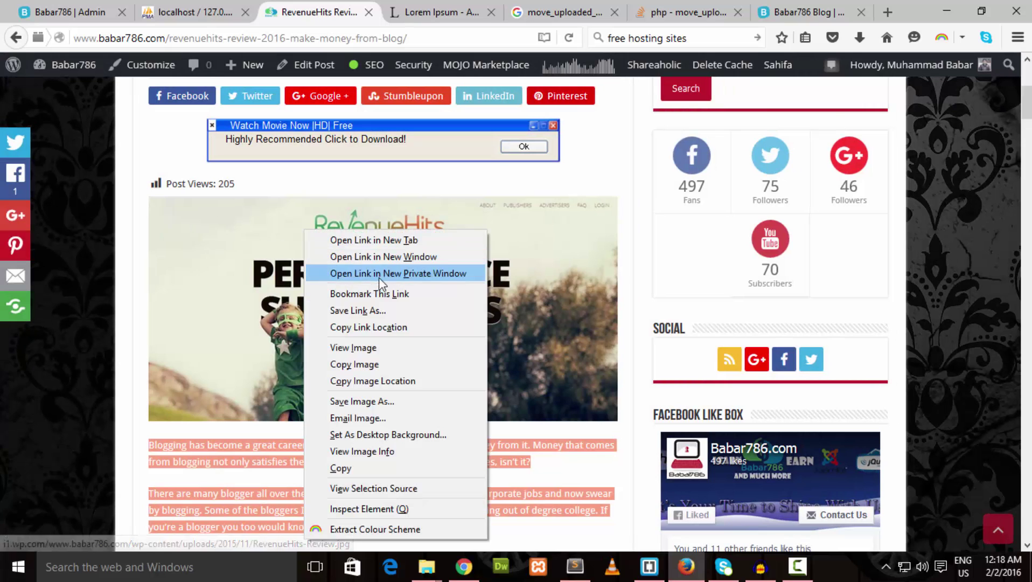
left_click(369, 402)
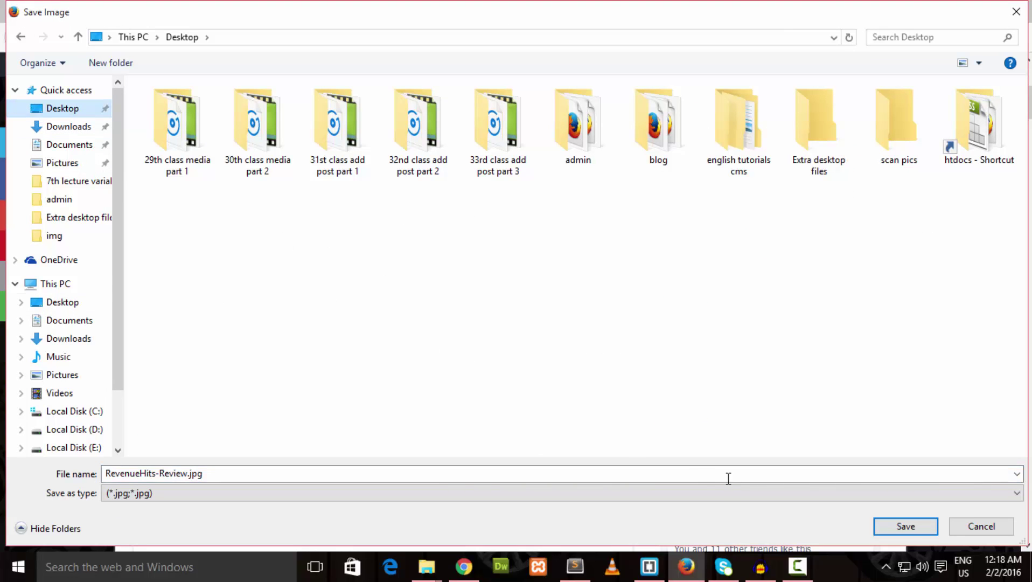
left_click(906, 528)
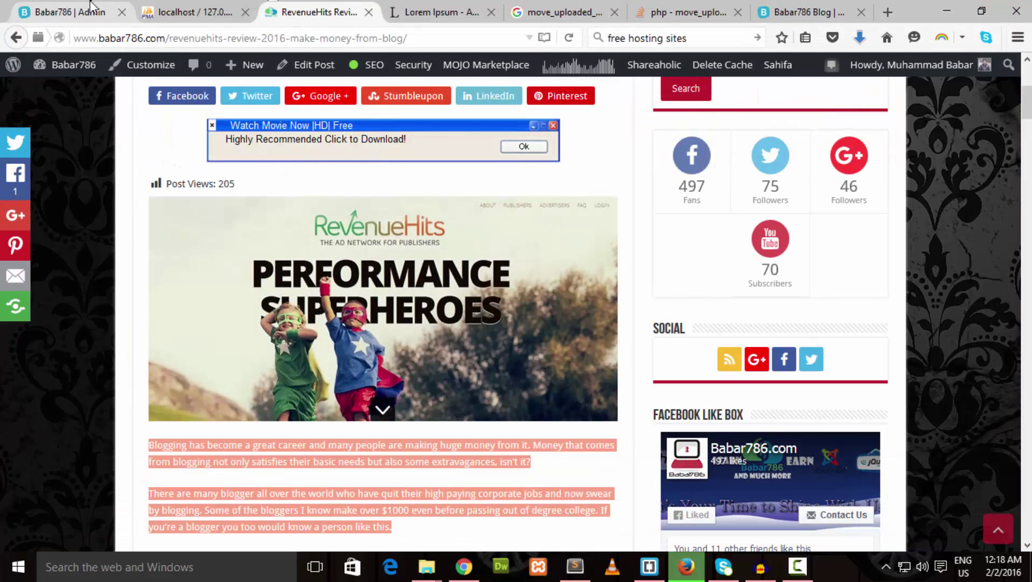
- Return to the new post in the CMS admin and choose RevenueHits-Review.jpg from the Desktop as its post image
left_click(96, 10)
left_click(296, 382)
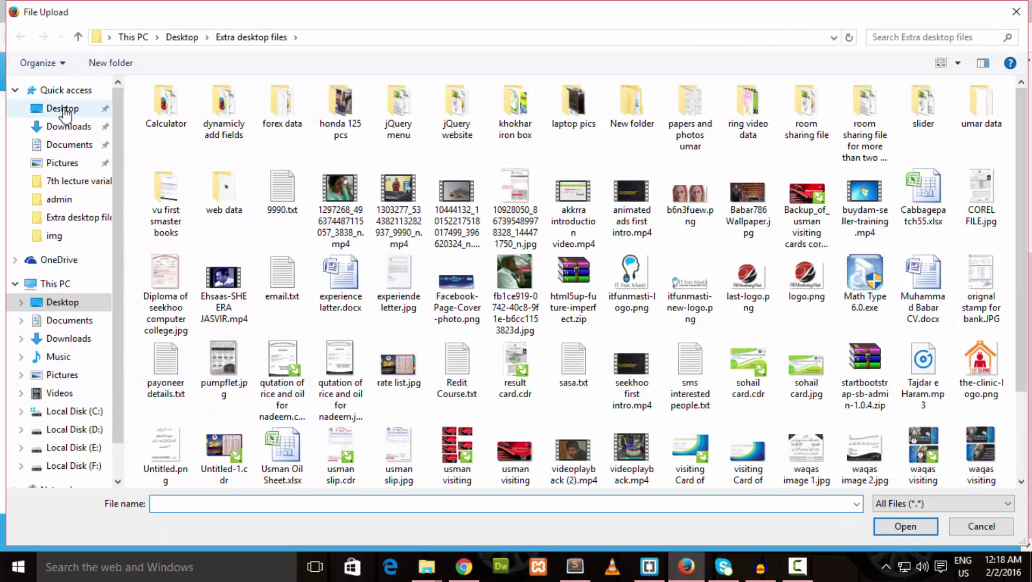
left_click(63, 113)
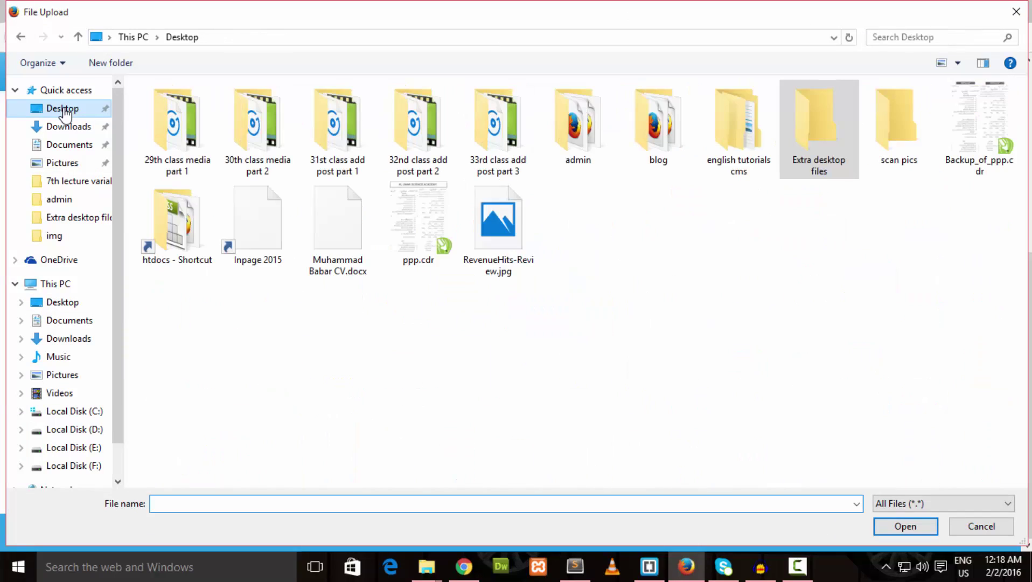
double_click(505, 242)
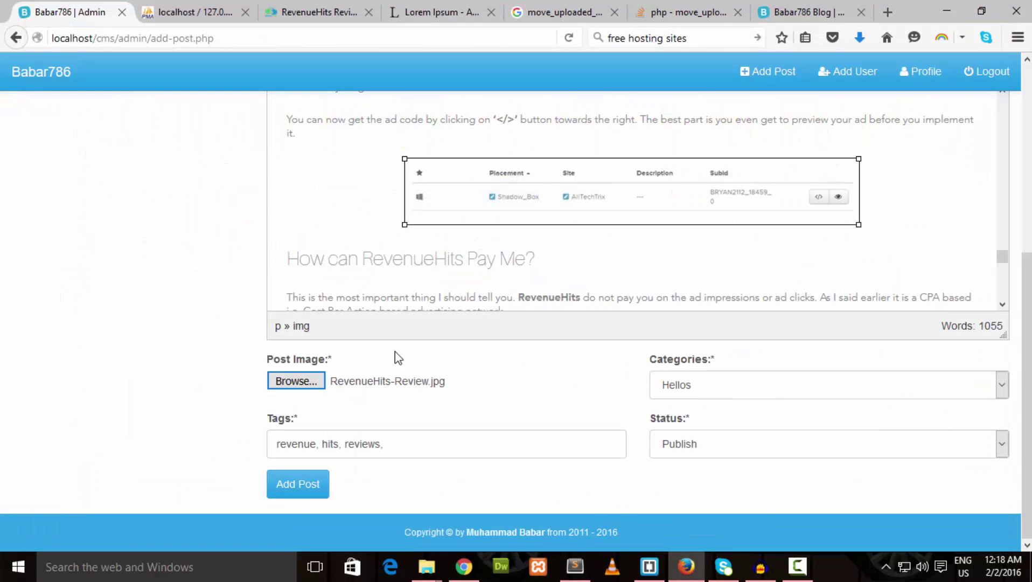
- Submit the new RevenueHits post with status Publish and open the admin list of all posts
left_click(295, 485)
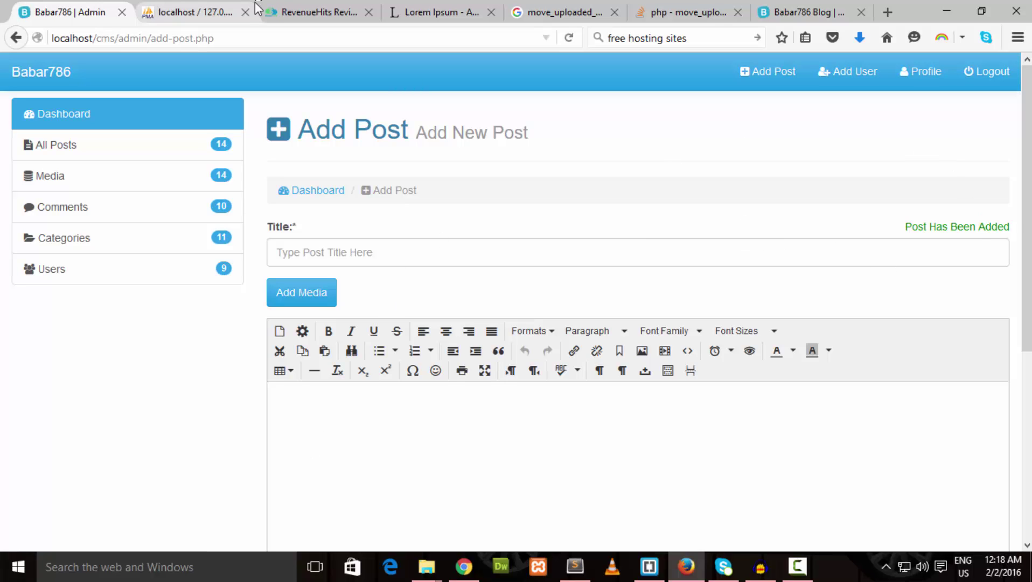
left_click(148, 139)
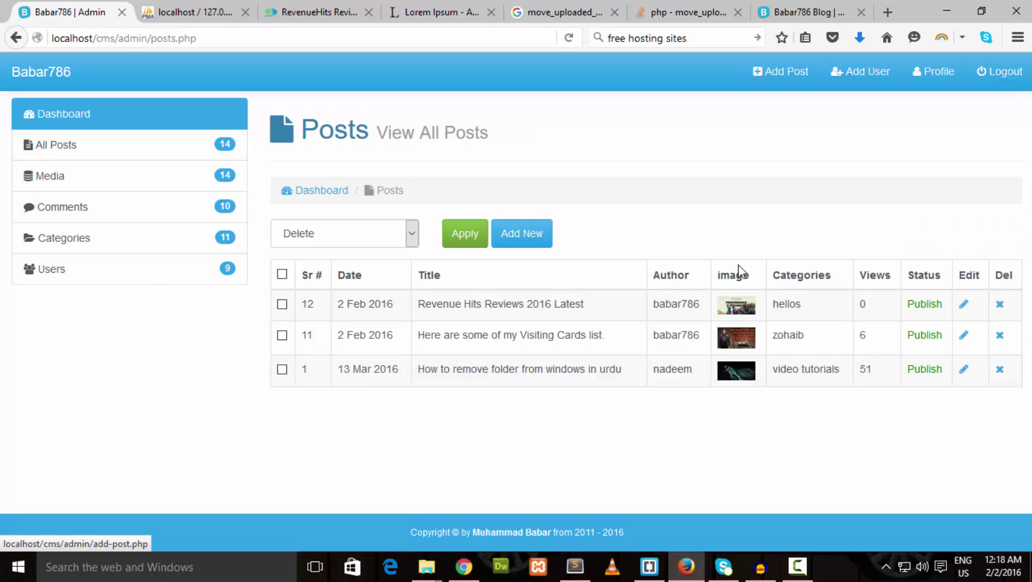
- Go to the blog's home page and examine how the new RevenueHits post appears in the slider, sidebar lists and post excerpt
left_click(305, 8)
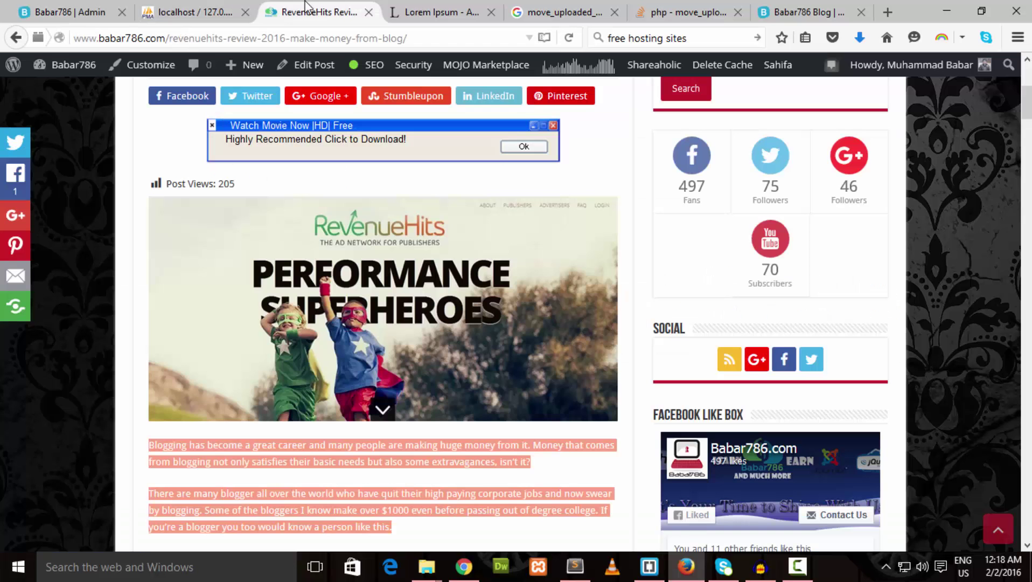
left_click(803, 11)
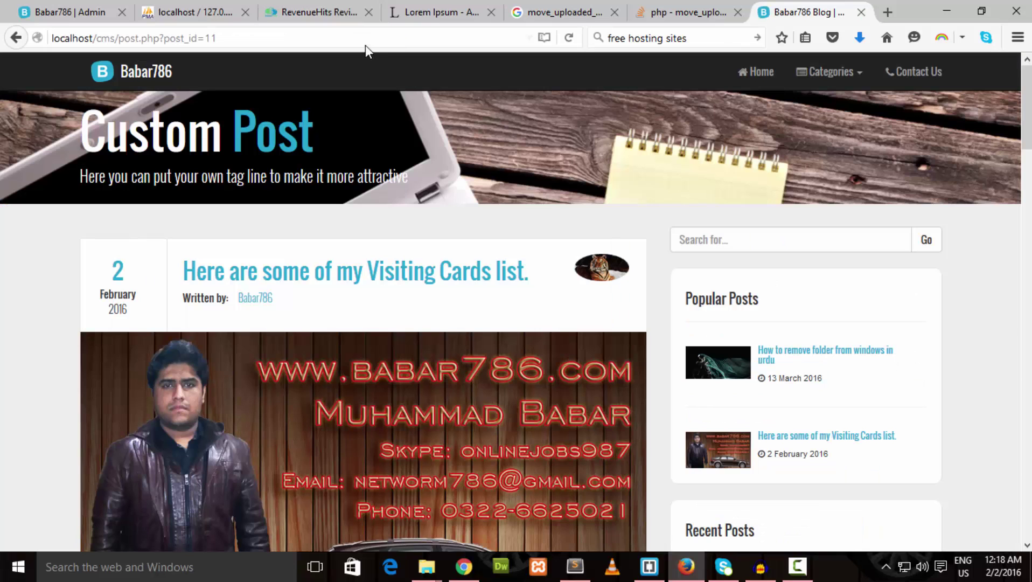
left_click(127, 70)
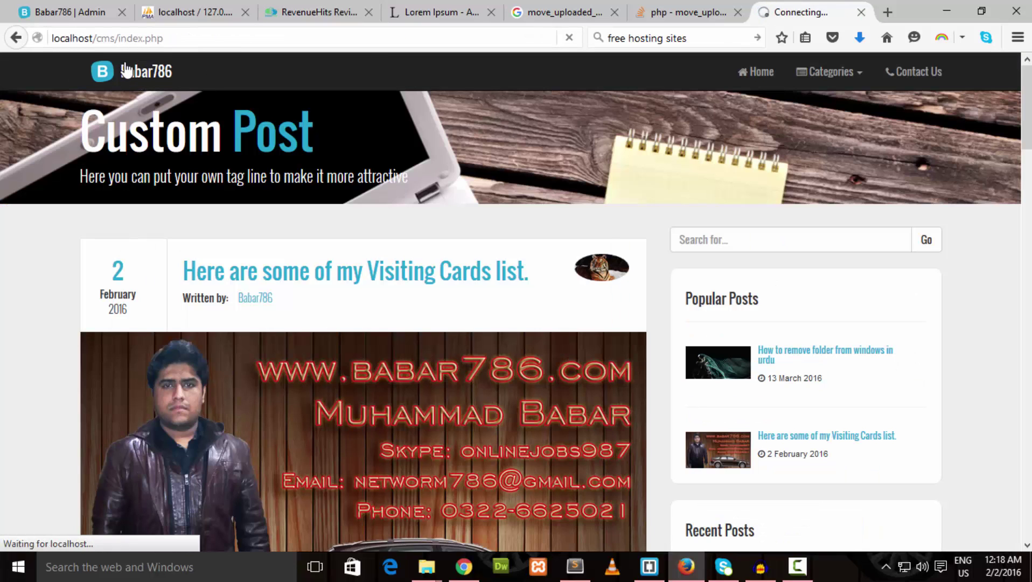
scroll(516, 308, "down", 2)
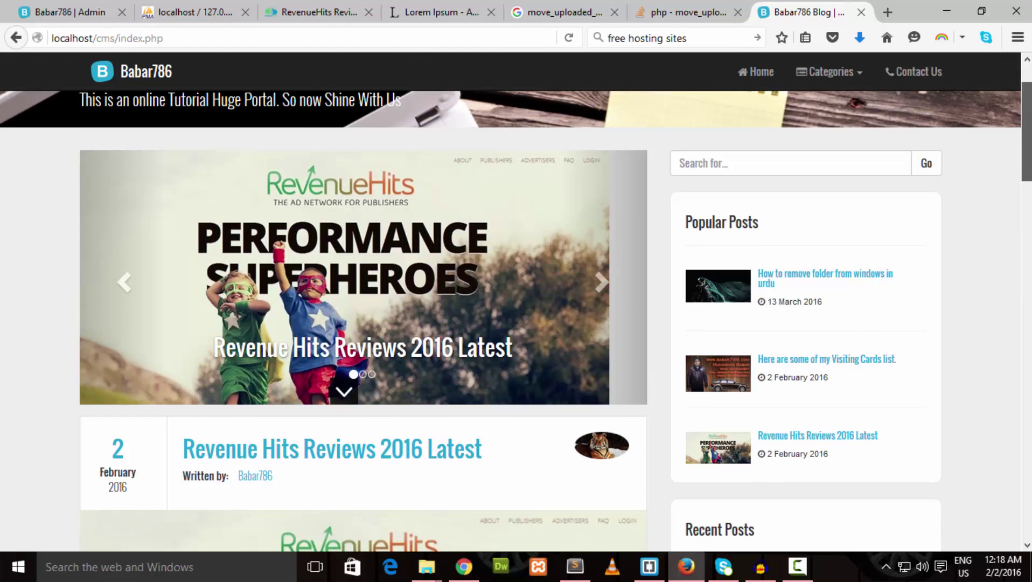
scroll(516, 308, "down", 1)
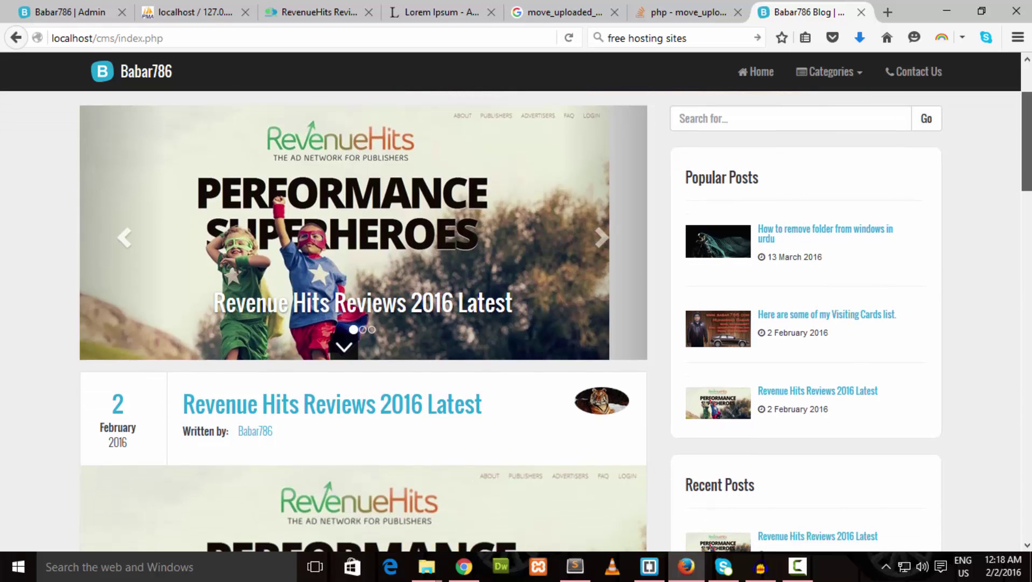
scroll(516, 321, "down", 4)
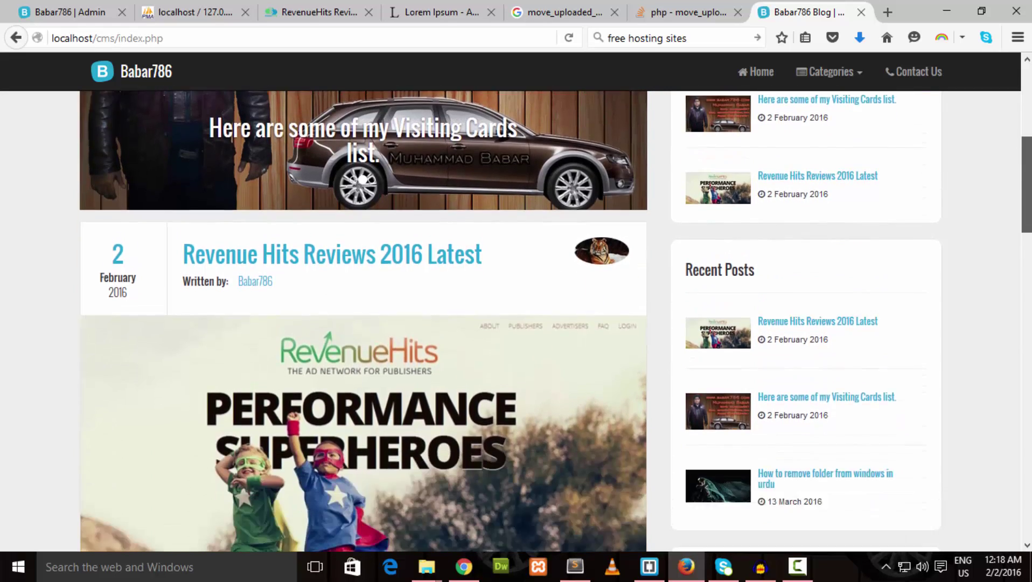
scroll(516, 322, "down", 2)
scroll(516, 322, "up", 2)
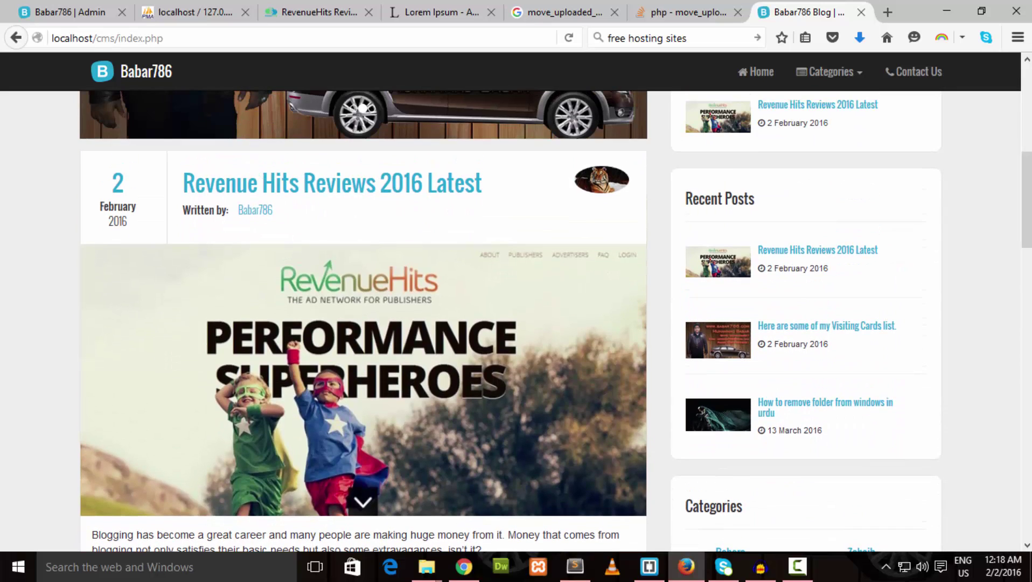
scroll(948, 247, "down", 3)
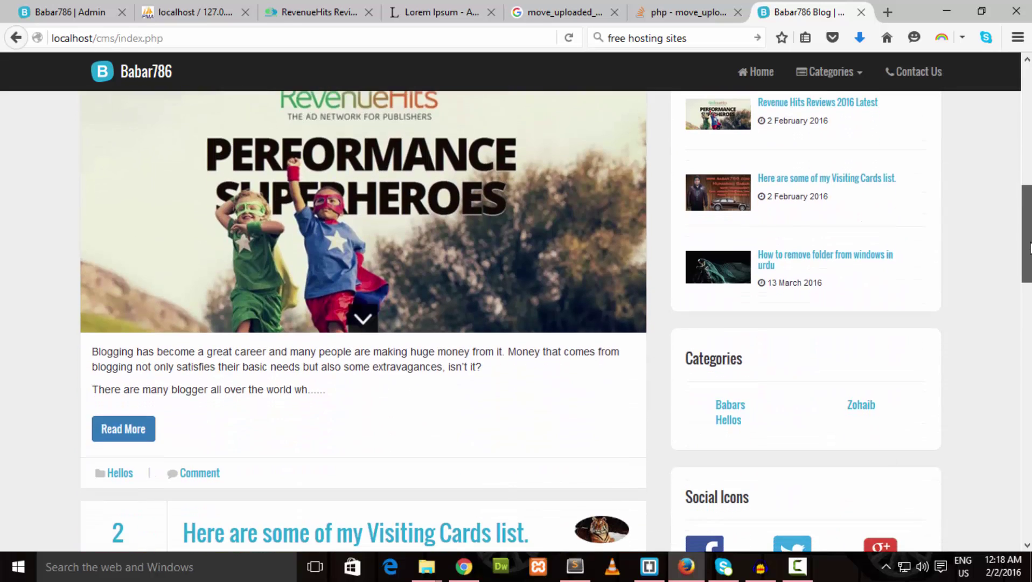
- Open the full "Revenue Hits Reviews 2016 Latest" post and check its content, centered images, related posts and author section
left_click(440, 257)
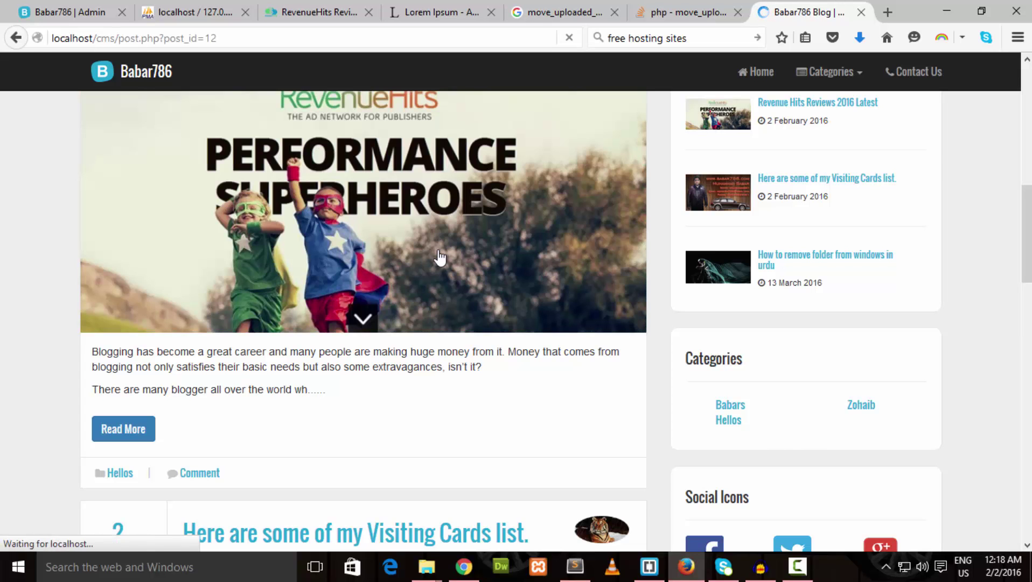
scroll(745, 189, "down", 5)
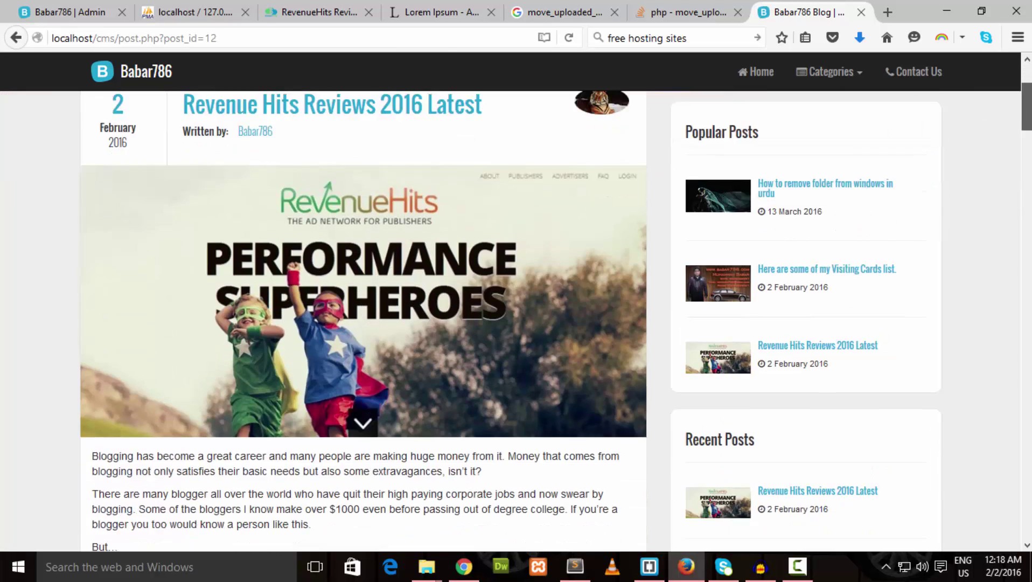
scroll(555, 323, "down", 5)
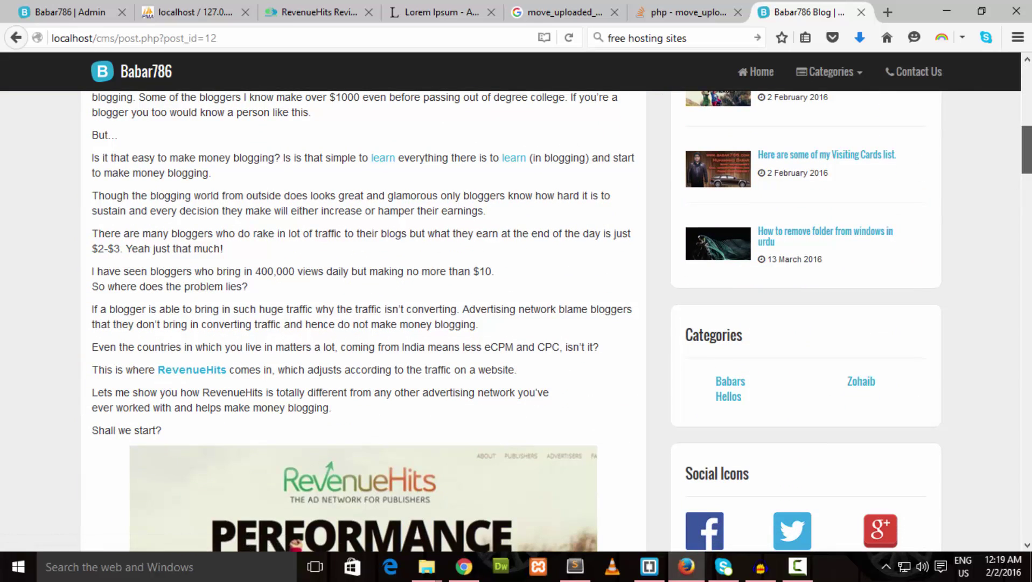
scroll(361, 323, "down", 10)
scroll(361, 323, "down", 10)
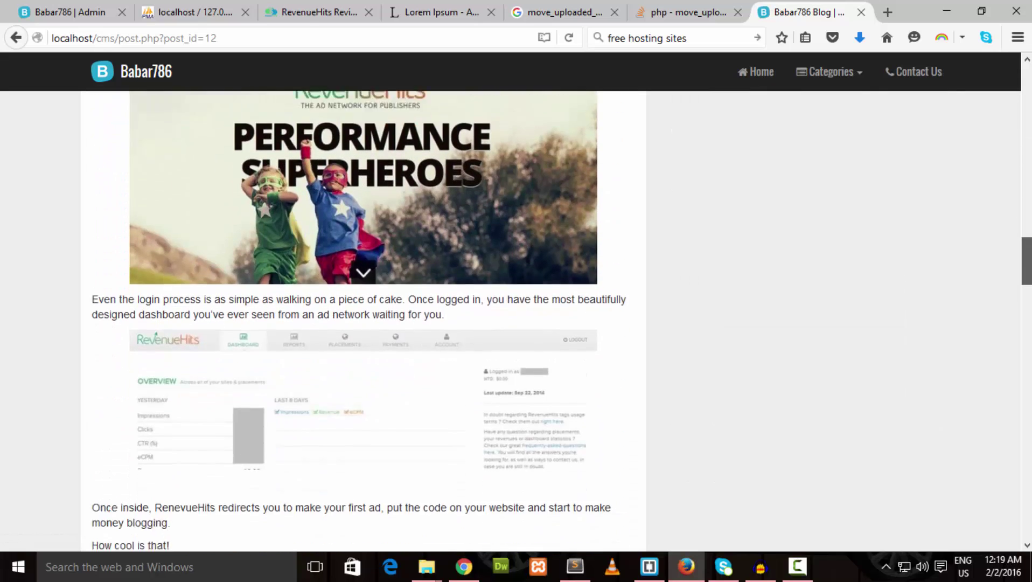
scroll(361, 323, "down", 10)
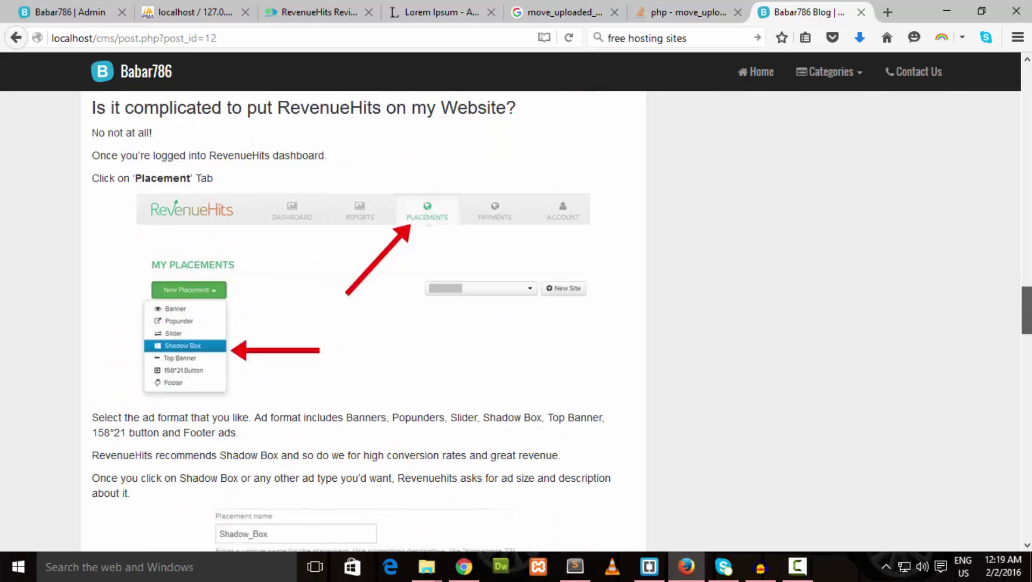
scroll(361, 323, "down", 10)
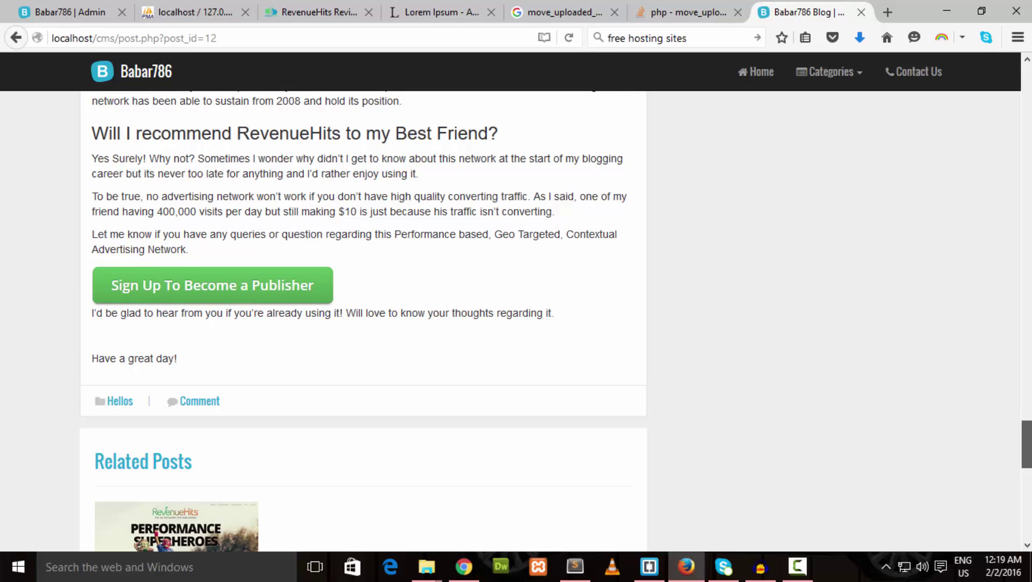
scroll(361, 323, "down", 6)
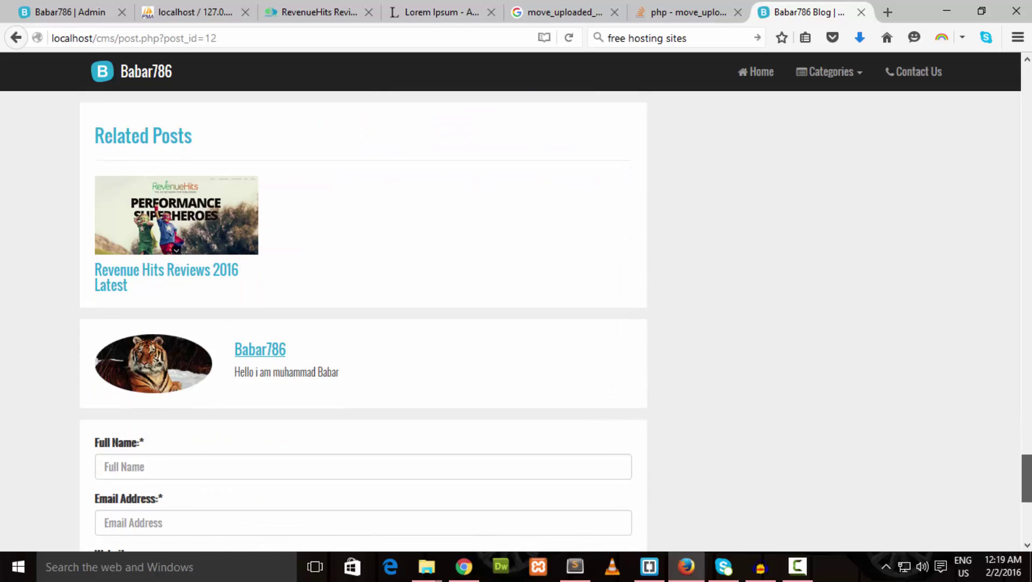
scroll(361, 323, "down", 5)
scroll(361, 323, "up", 15)
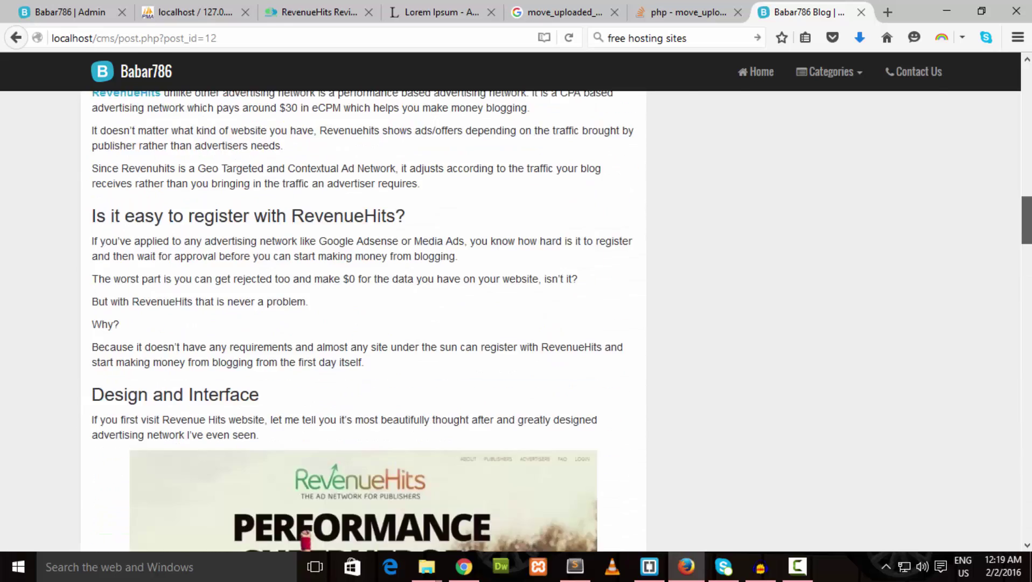
scroll(361, 323, "up", 15)
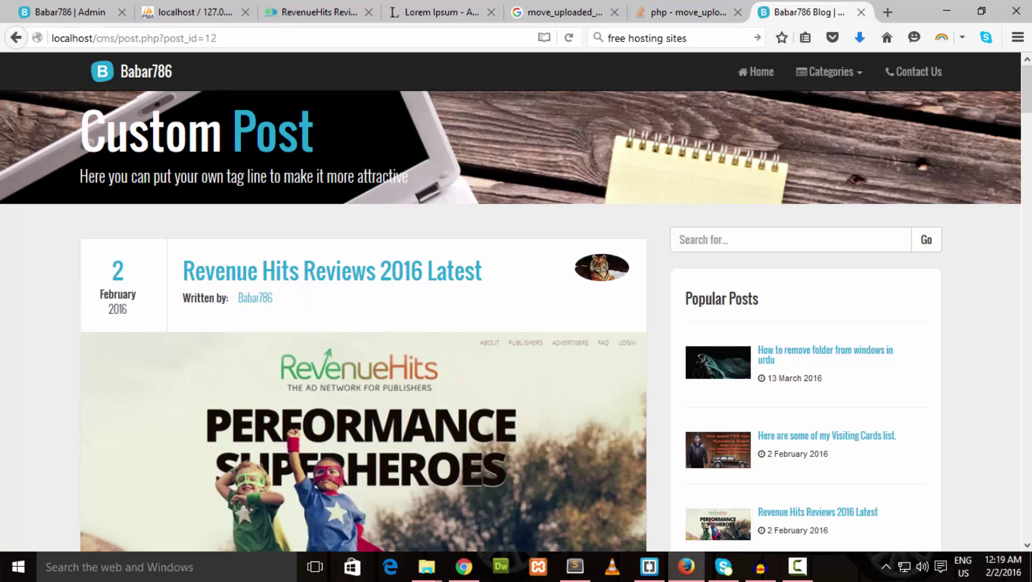
- Return to the CMS admin and open a blank form for adding another post
left_click(102, 14)
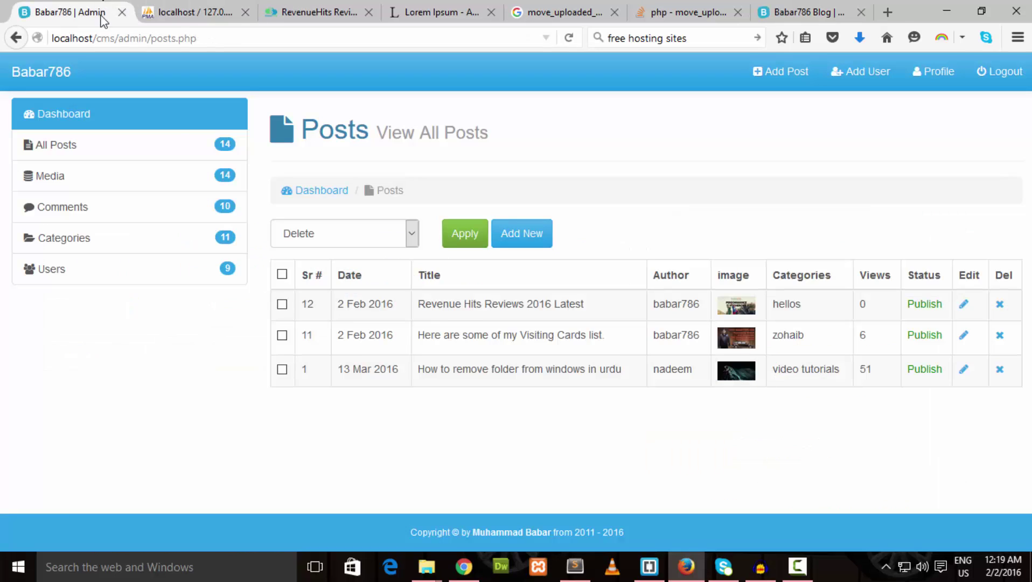
left_click(773, 70)
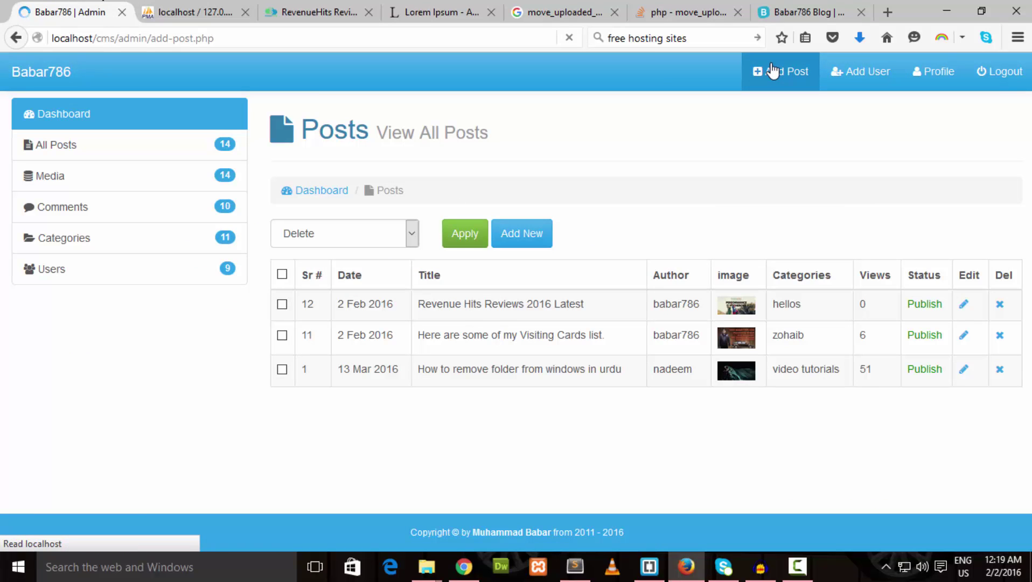